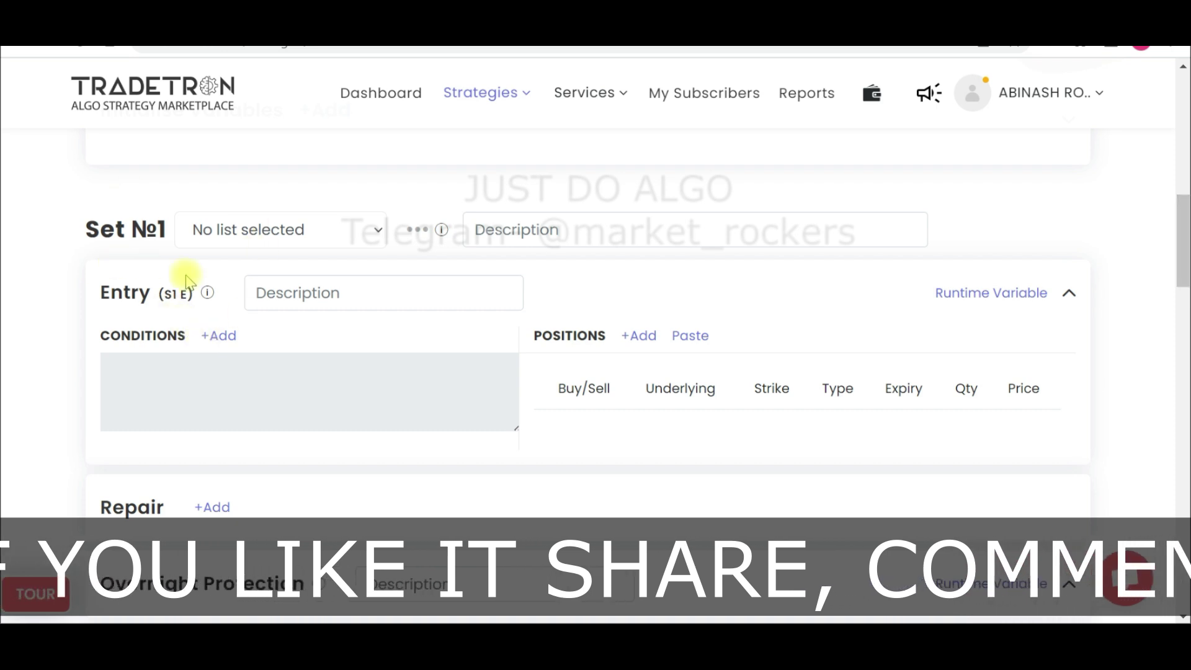
# Name the new strategy "EMA CROSSOVER PROF." in the strategy info
pyautogui.click(513, 91)
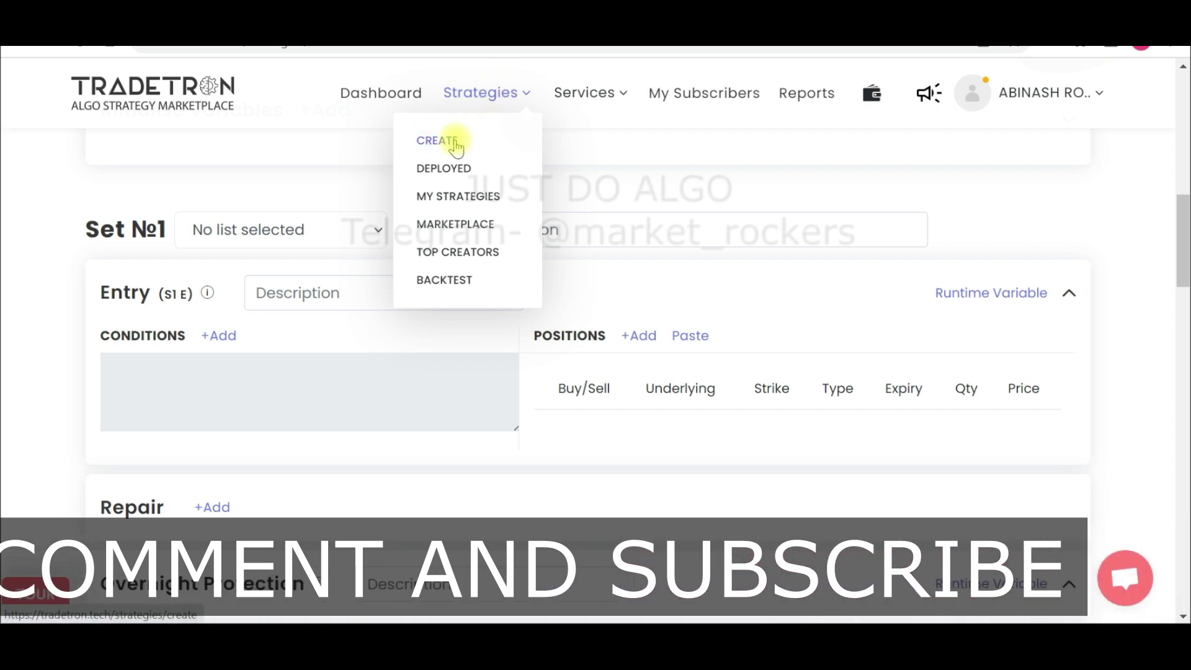
pyautogui.click(260, 163)
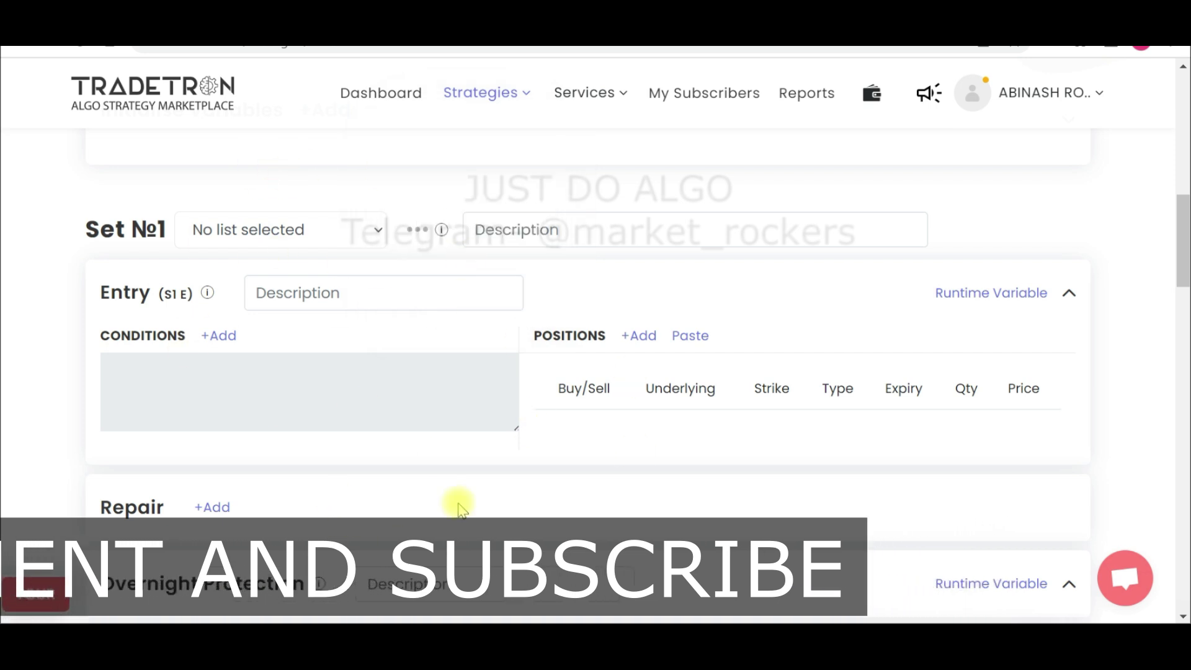
pyautogui.scroll(15, 400, 543)
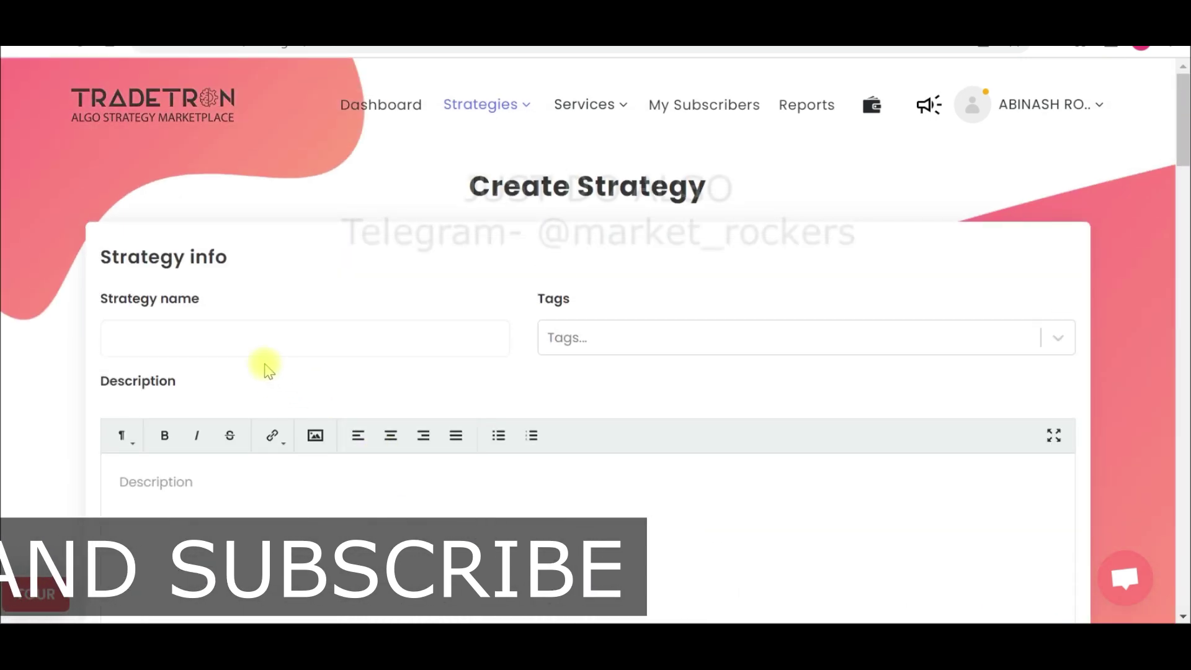
pyautogui.click(264, 334)
pyautogui.write('E')
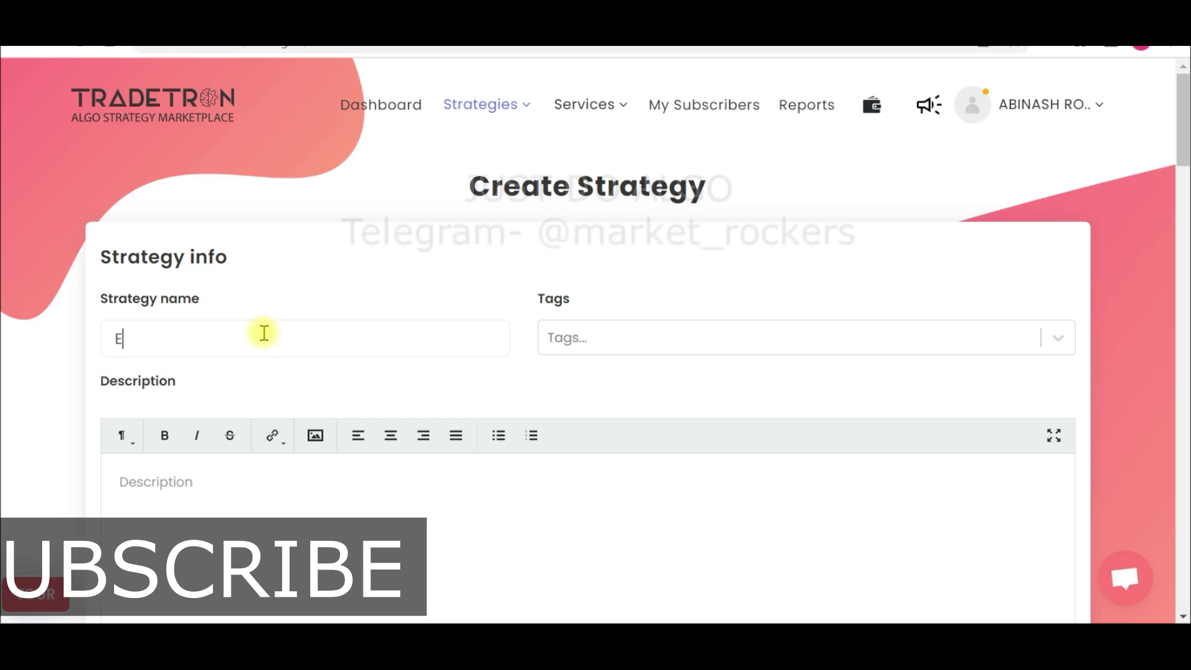
pyautogui.write('MA')
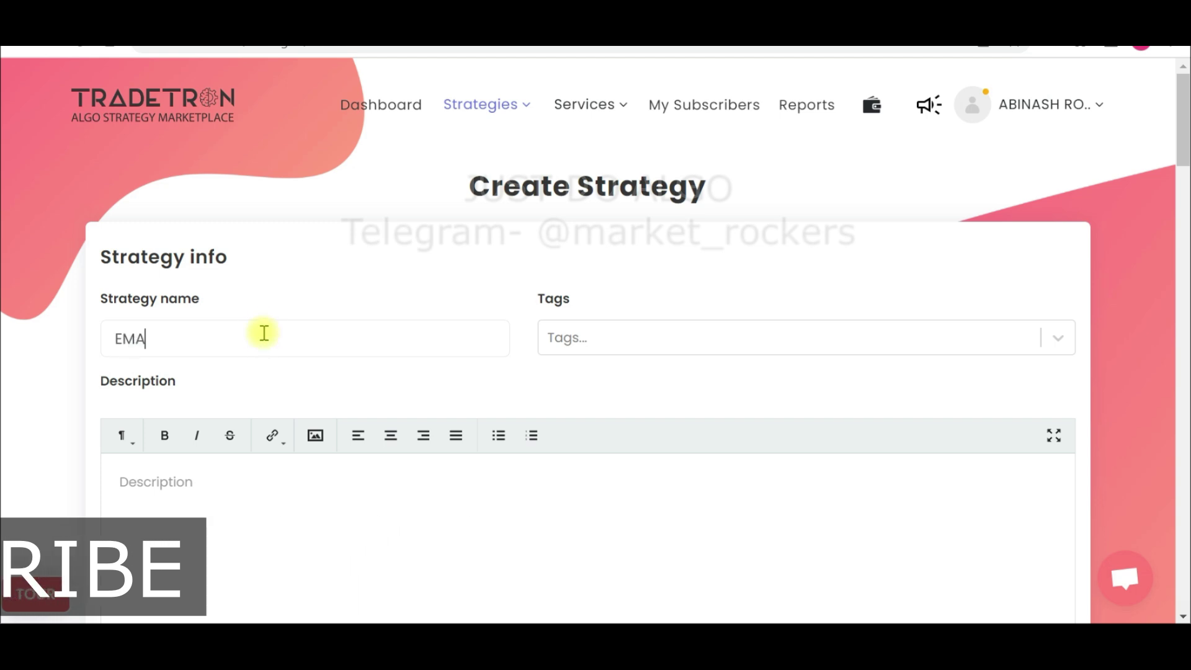
pyautogui.write(' CROSSOVER PROF.')
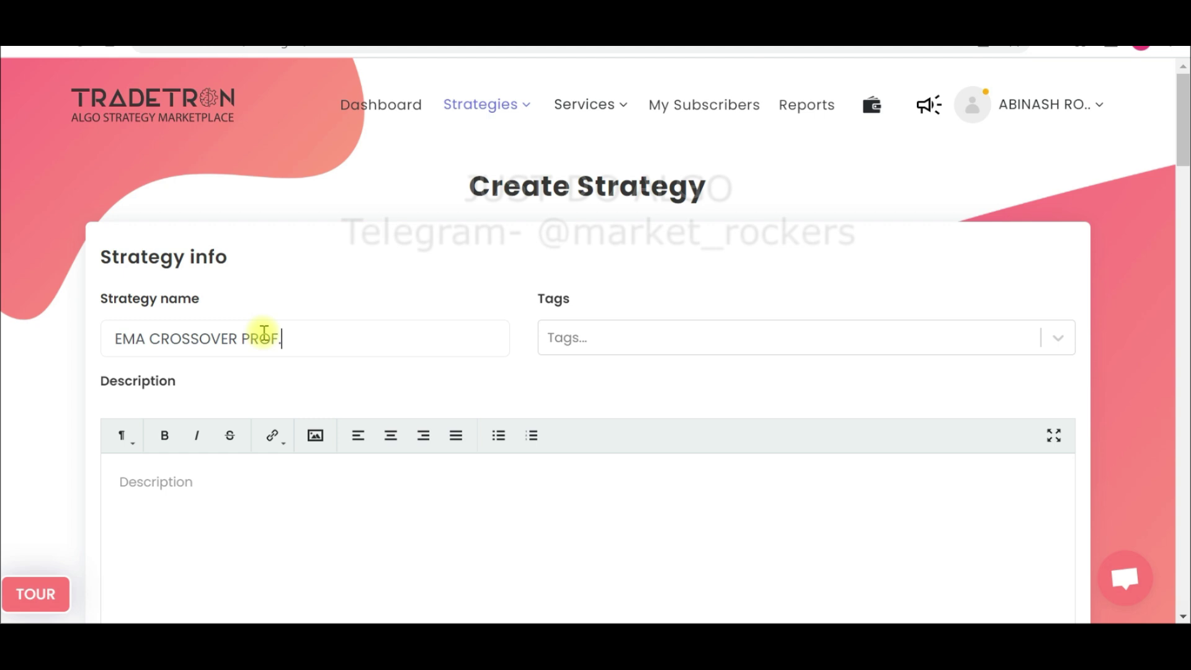
# Add a second set to the strategy, below the universal exit section
pyautogui.scroll(-5, 173, 474)
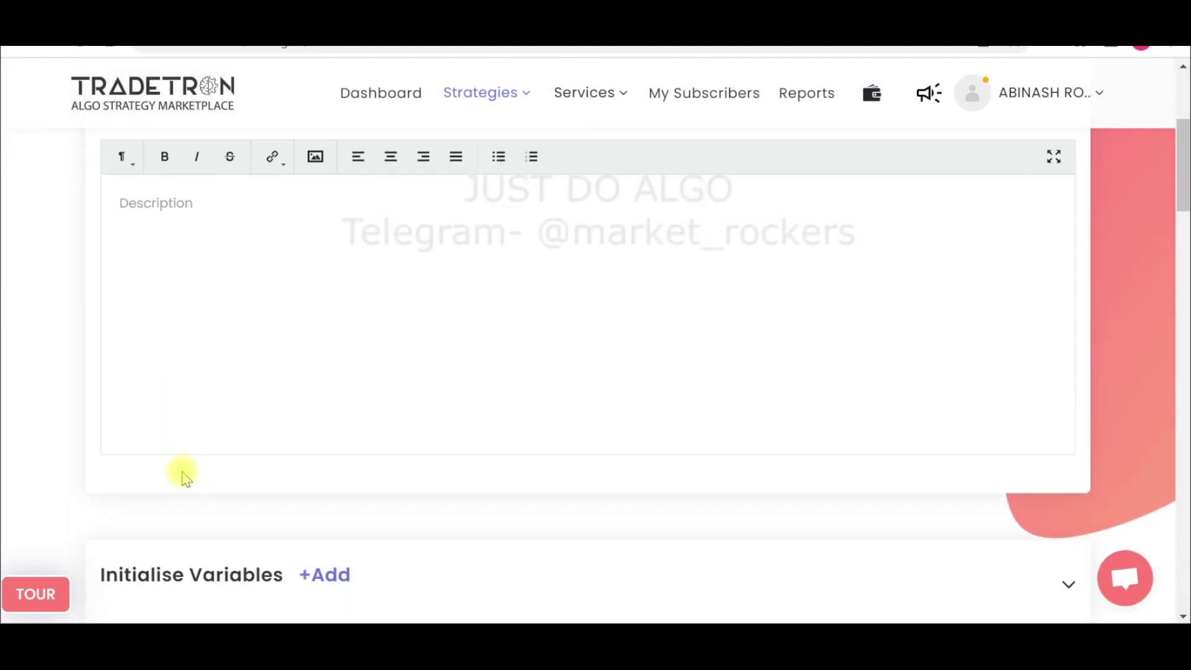
pyautogui.scroll(-6, 187, 477)
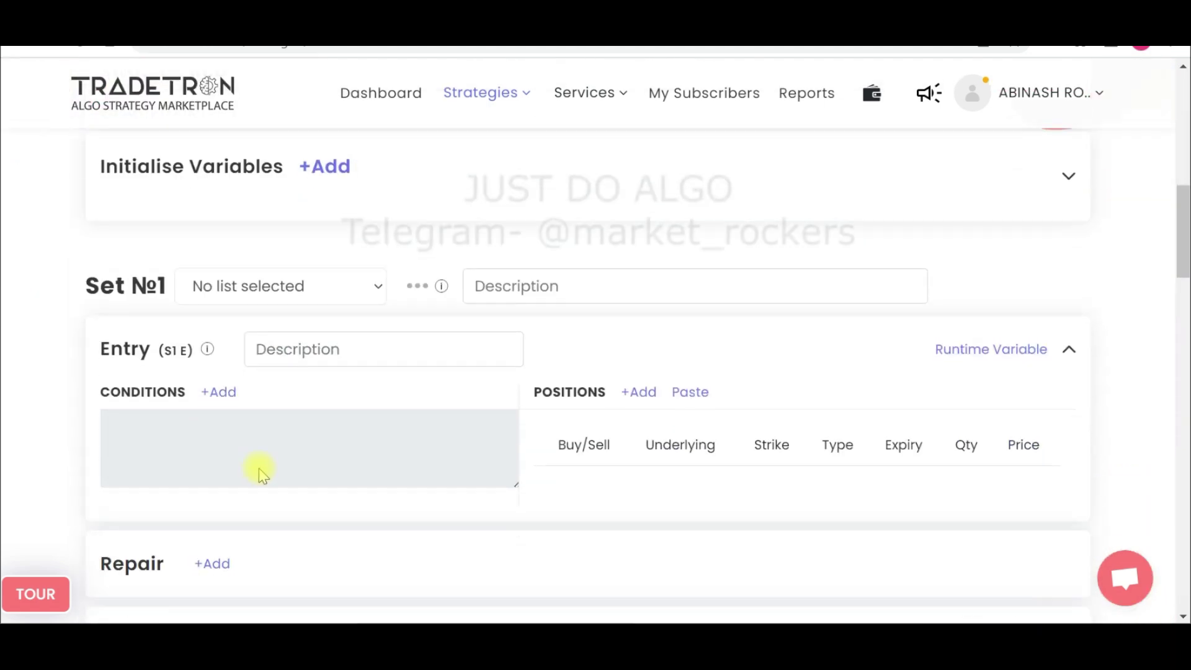
pyautogui.scroll(-2, 248, 397)
pyautogui.scroll(-3, 310, 391)
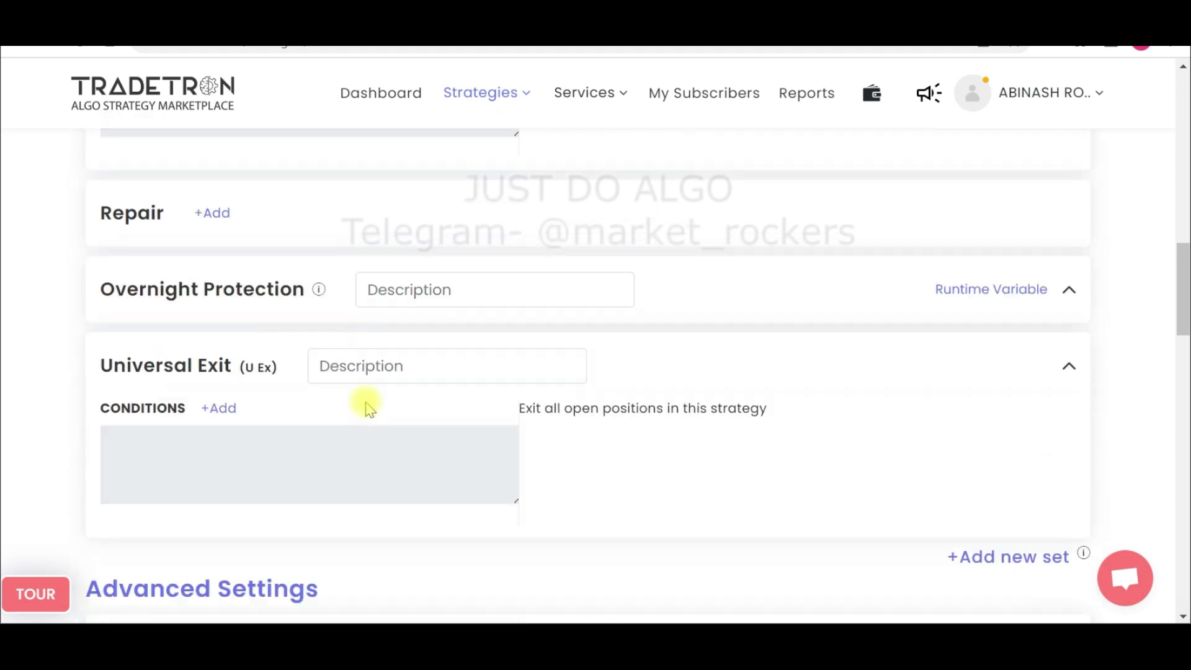
pyautogui.scroll(-3, 367, 407)
pyautogui.scroll(4, 780, 445)
pyautogui.scroll(-5, 864, 457)
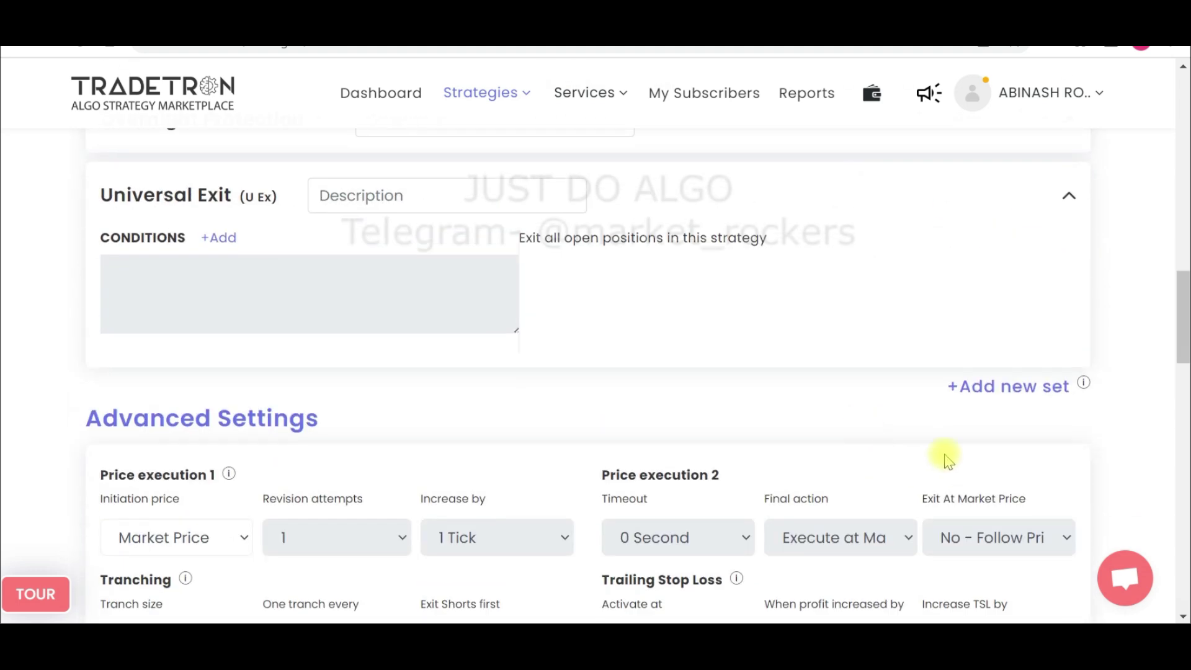
pyautogui.click(1010, 387)
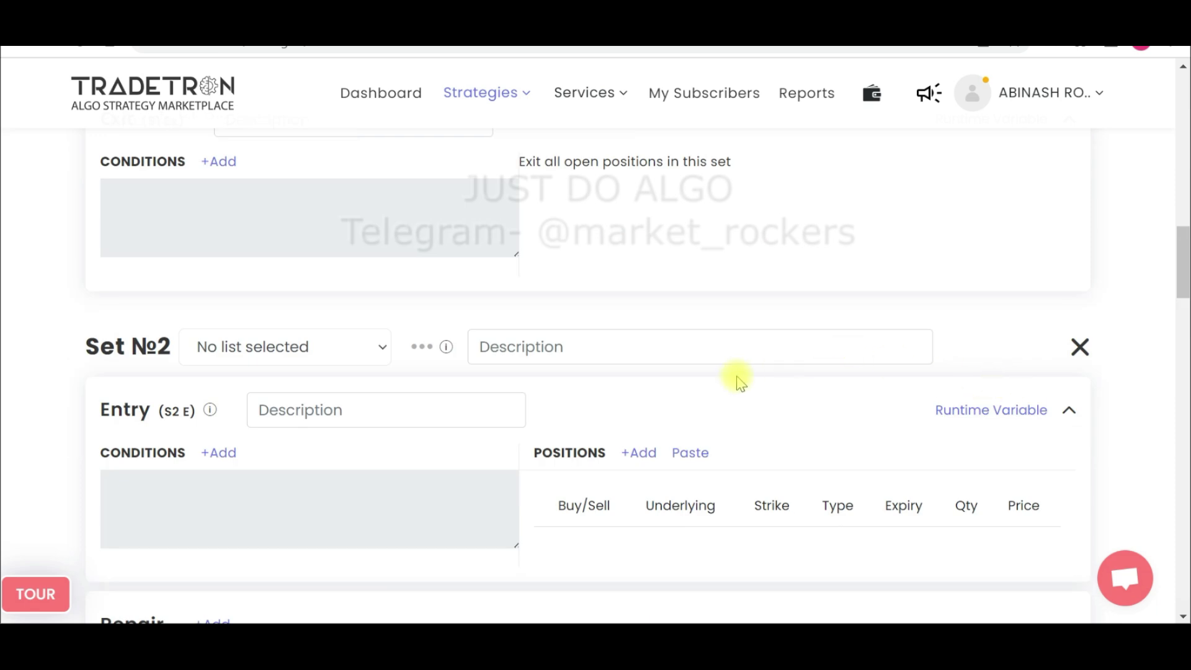
# Open the Condition Builder for the Set 1 entry and add four more condition rows, making five
pyautogui.scroll(15, 738, 381)
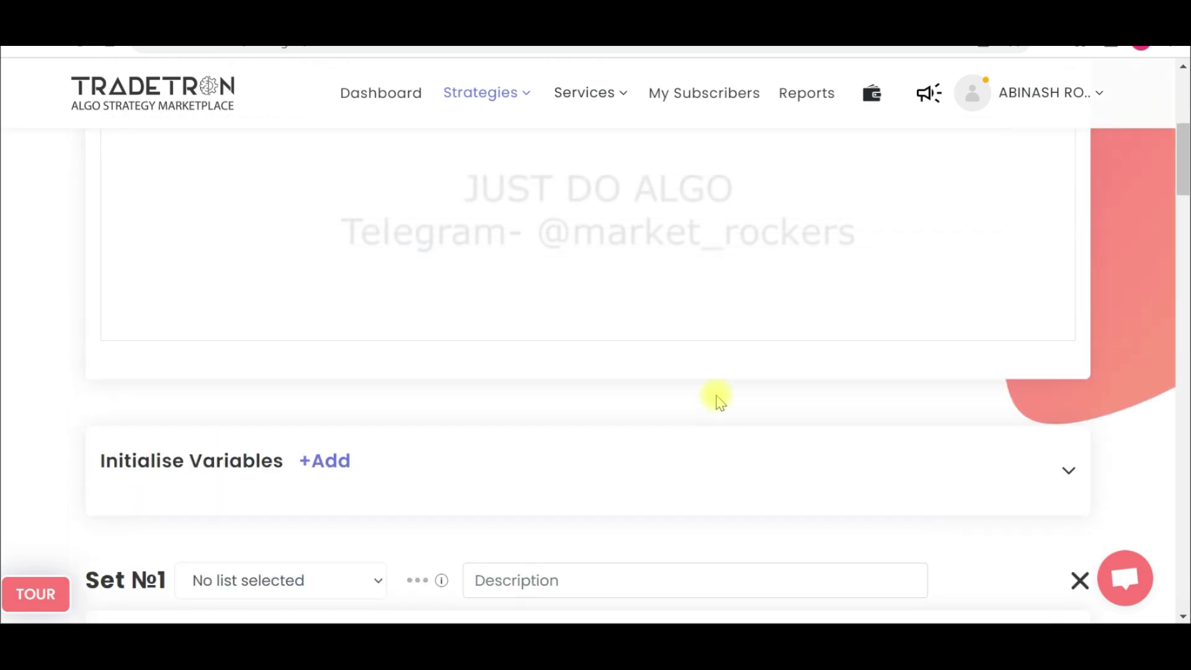
pyautogui.scroll(2, 664, 396)
pyautogui.scroll(-8, 615, 399)
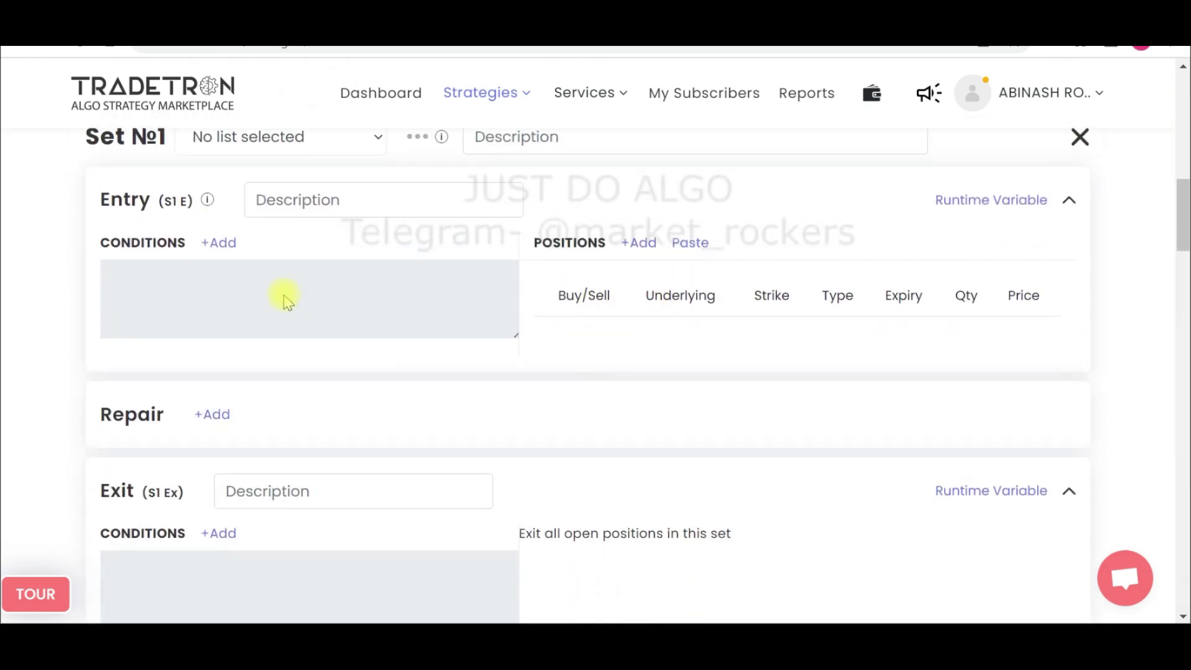
pyautogui.scroll(3, 282, 301)
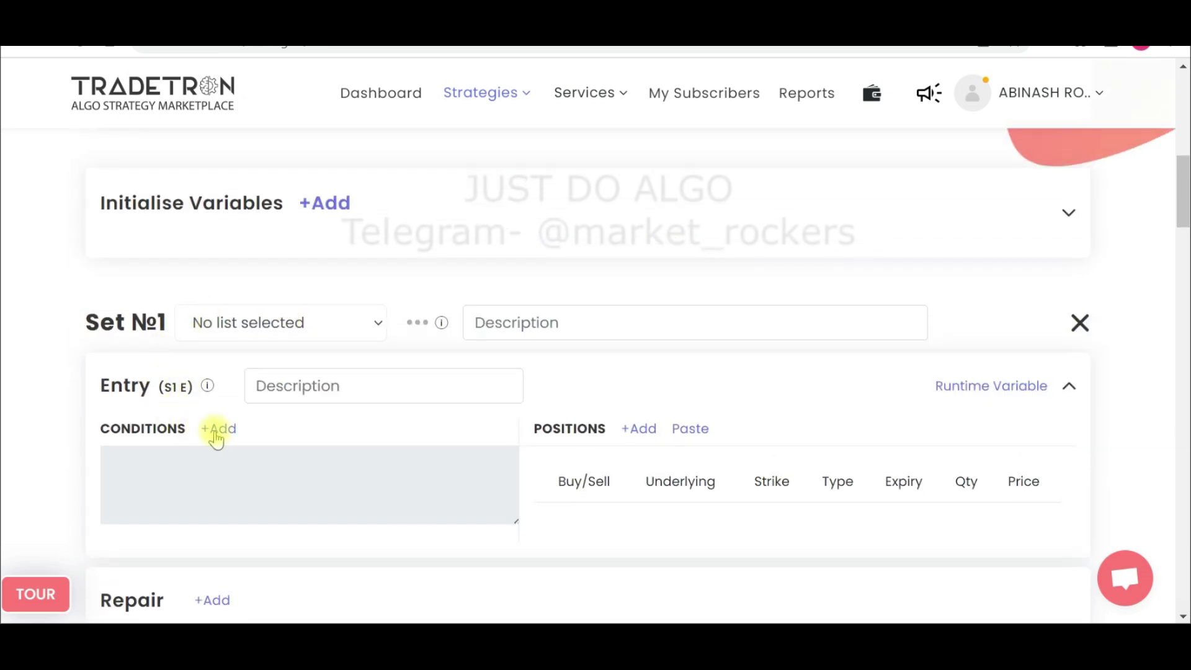
pyautogui.click(217, 430)
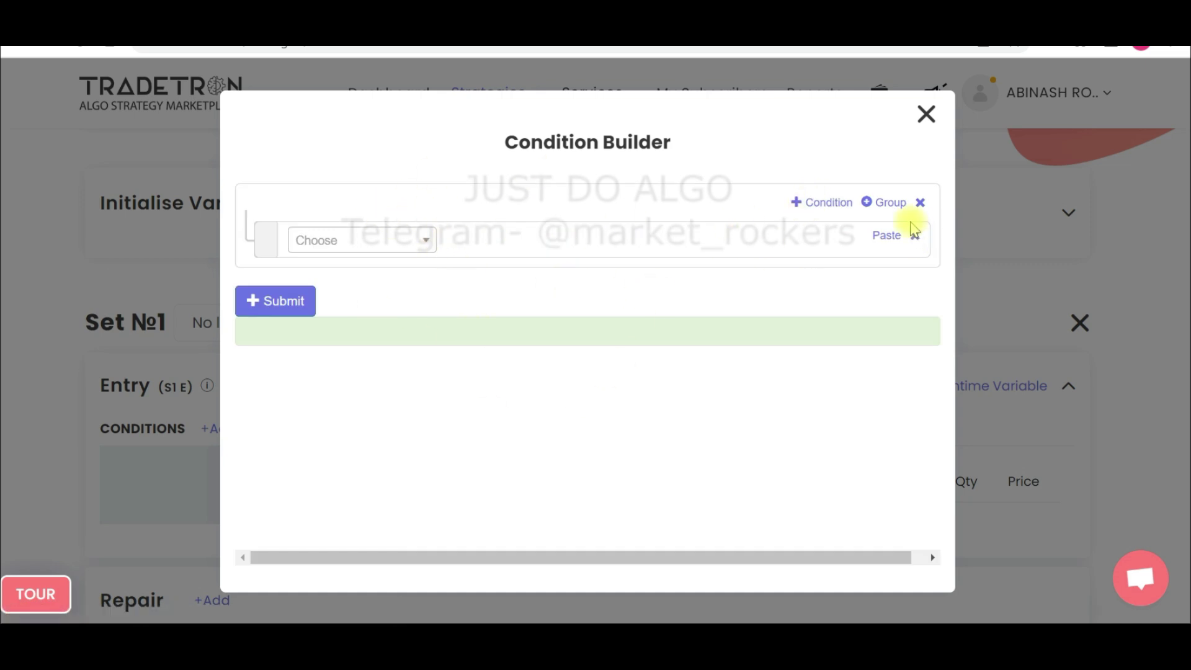
pyautogui.click(818, 208)
pyautogui.click(818, 207)
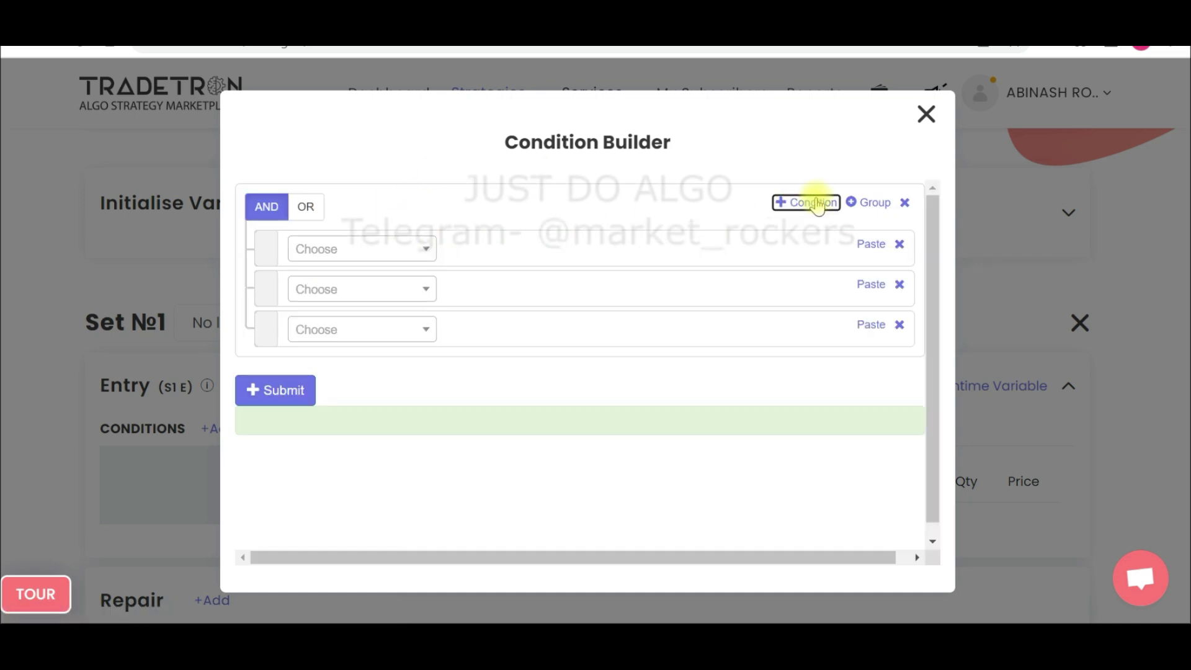
pyautogui.click(817, 208)
pyautogui.click(818, 207)
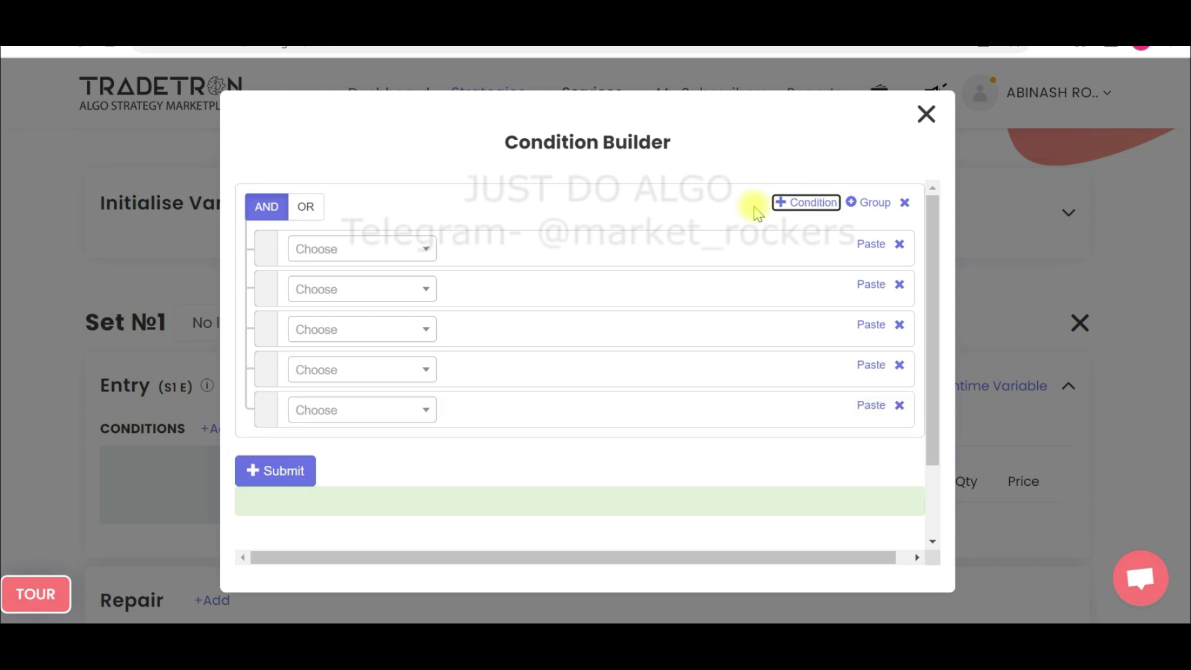
# Begin the first entry condition with the Time keyword on the NSE exchange followed by the >= operator
pyautogui.click(376, 254)
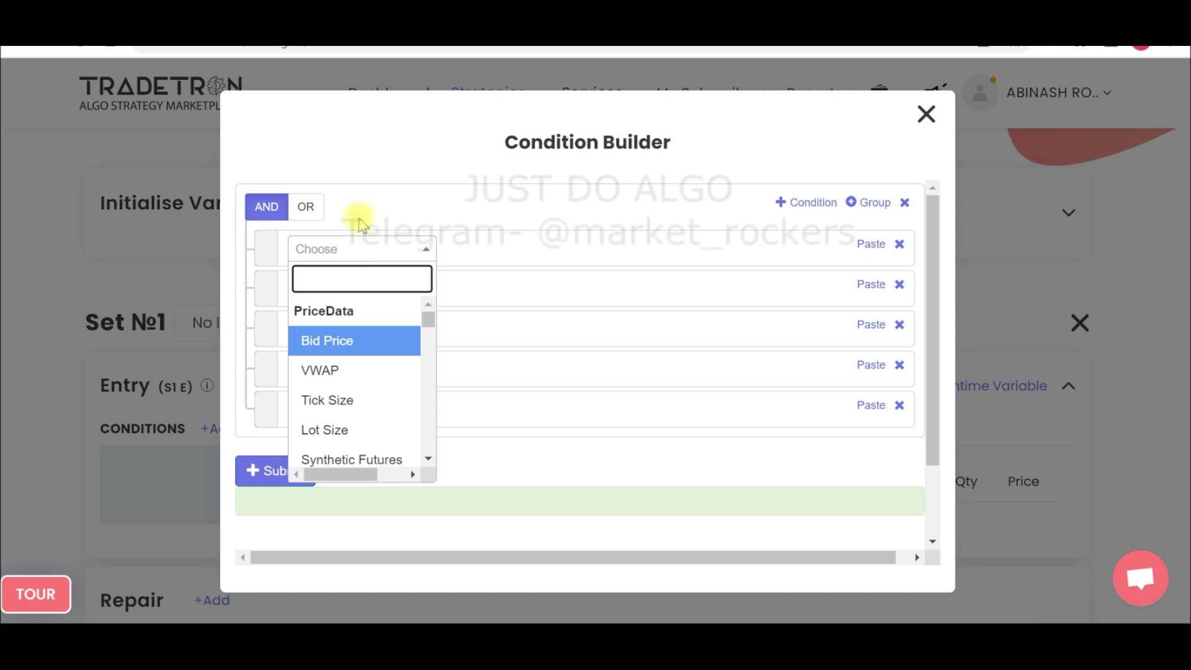
pyautogui.write('TIME')
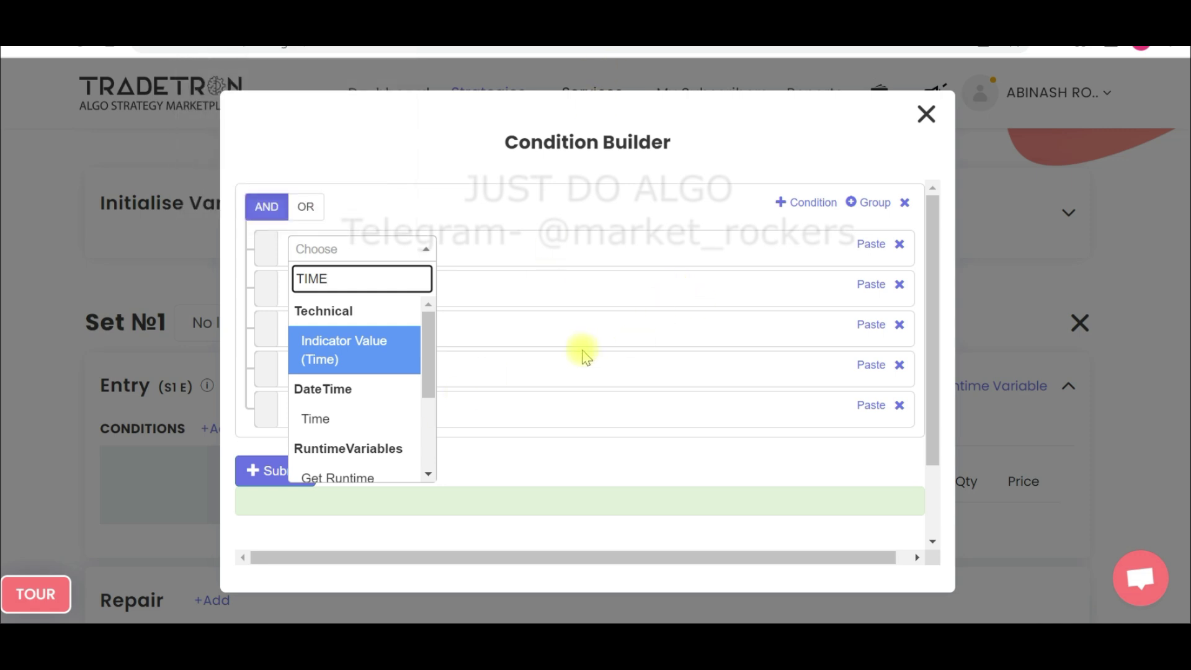
pyautogui.click(315, 418)
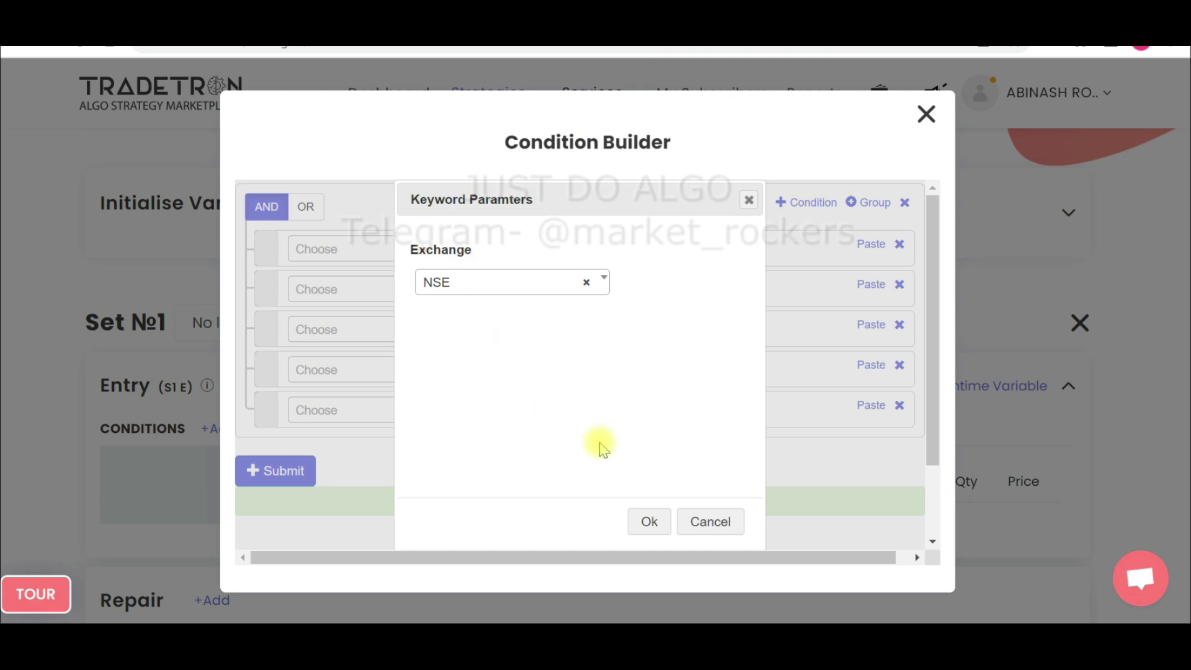
pyautogui.click(651, 522)
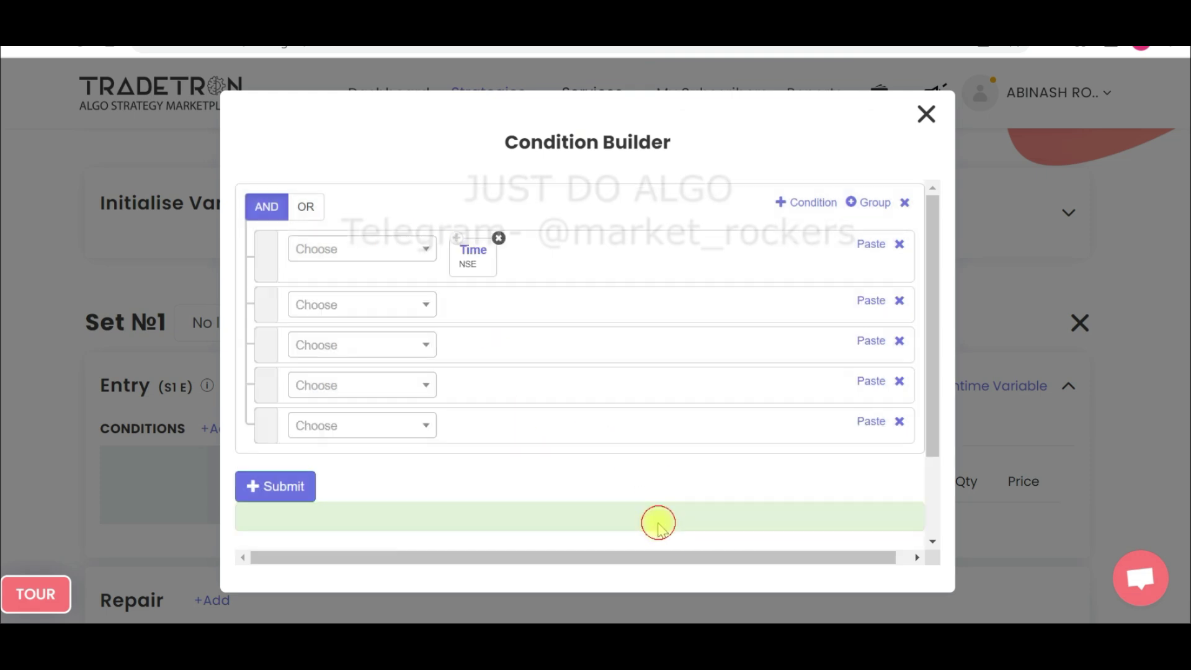
pyautogui.click(345, 261)
pyautogui.write('>')
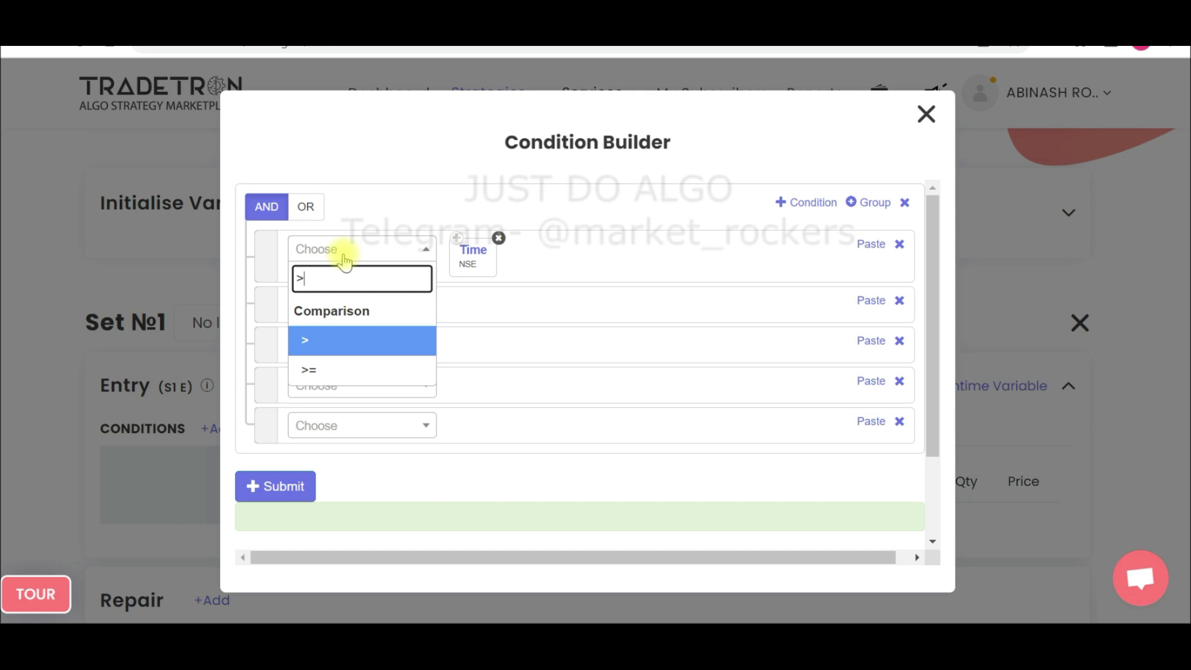
pyautogui.click(348, 369)
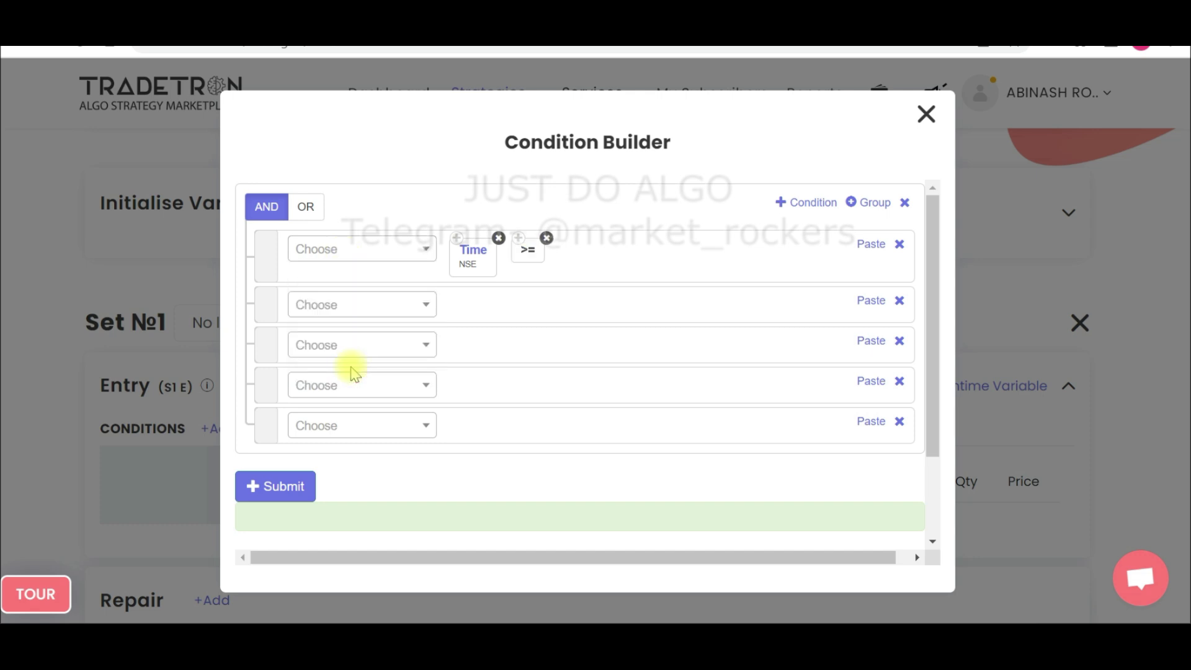
# Complete the first entry condition with a Number keyword of value 0916
pyautogui.click(333, 259)
pyautogui.write('NUMB')
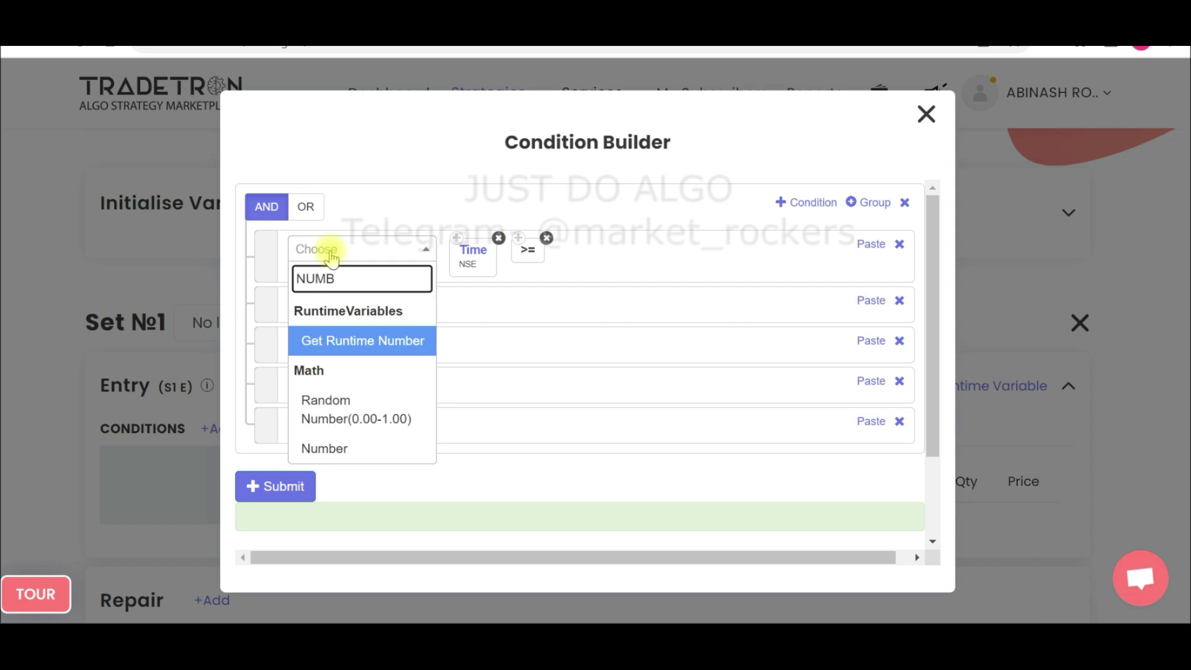
pyautogui.click(380, 449)
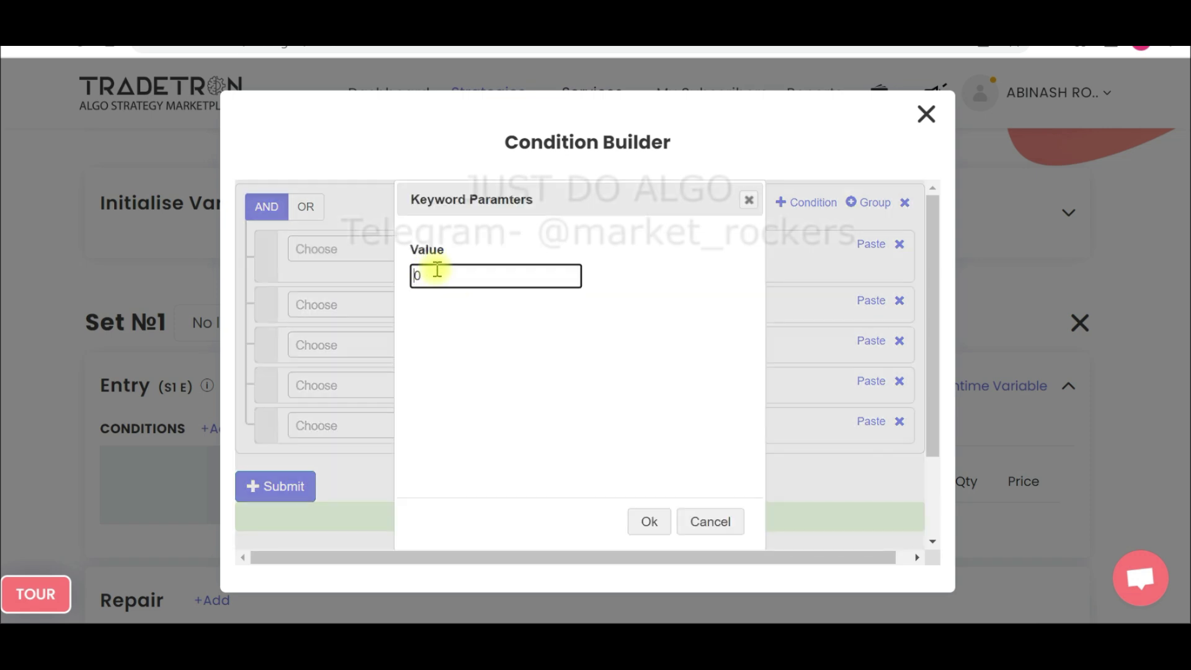
pyautogui.click(420, 274)
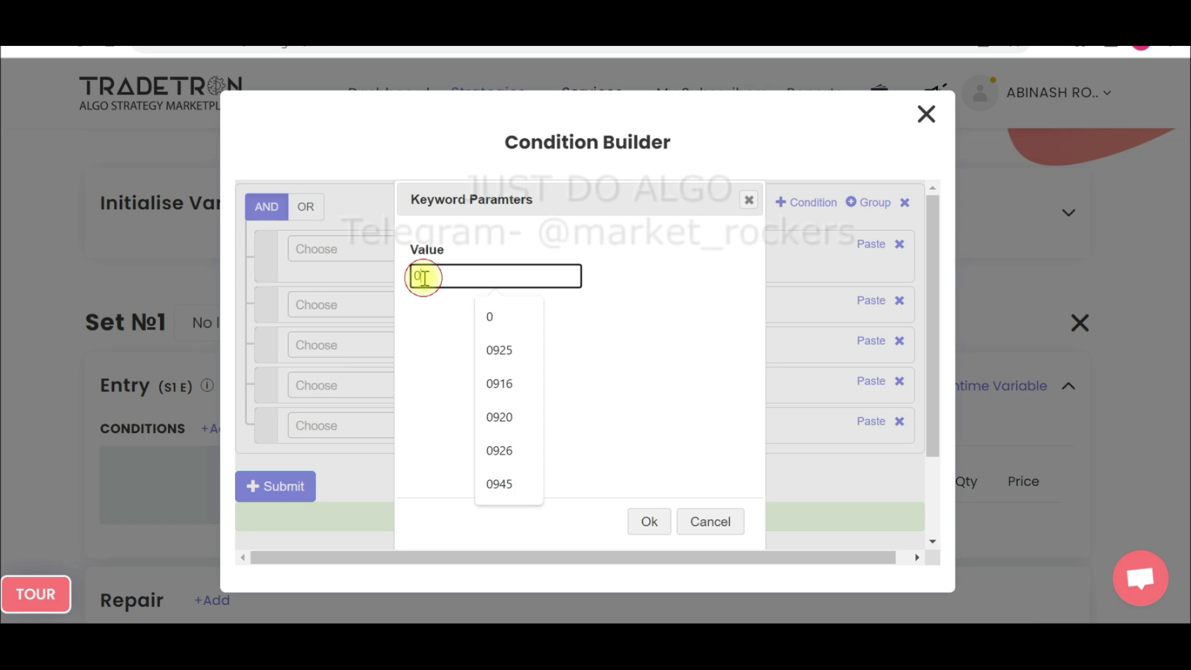
pyautogui.write('9')
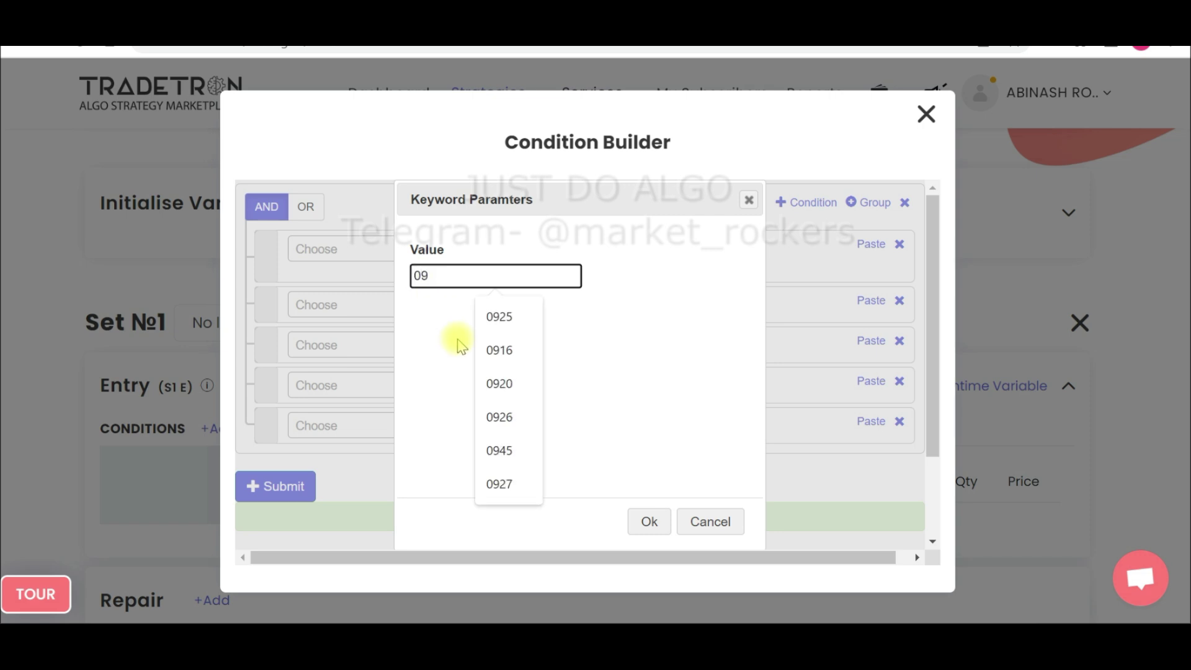
pyautogui.write('16')
pyautogui.press('Return')
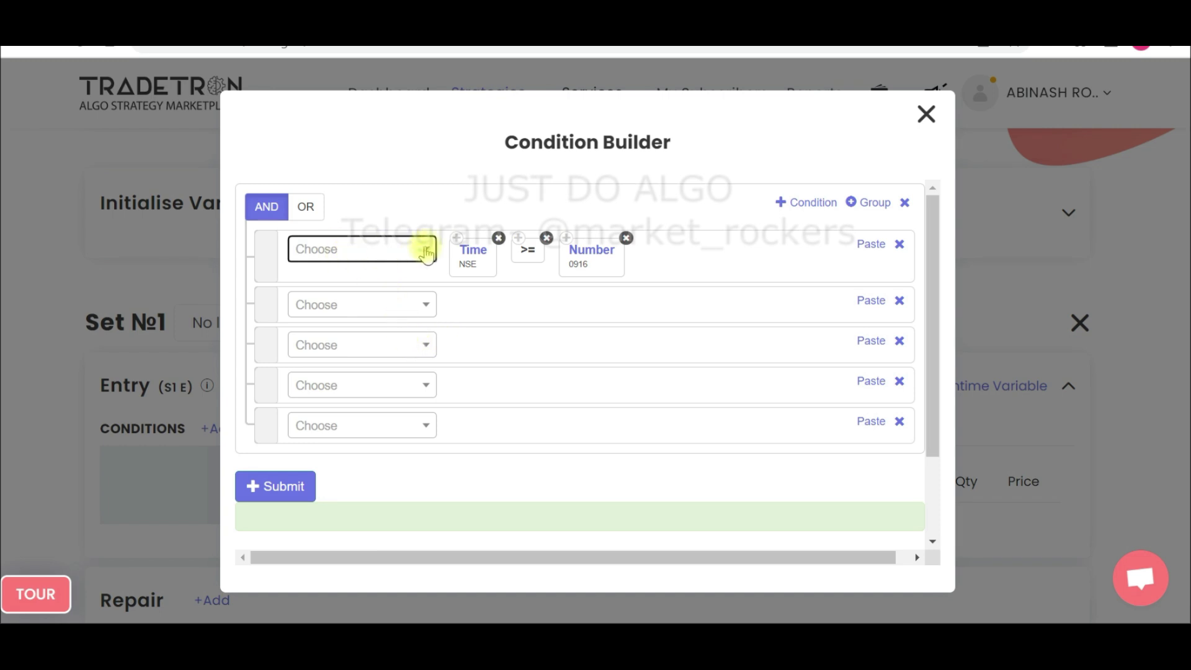
# Build the second condition as Time <= Number 0916, copying the Time and Number blocks from the first condition
pyautogui.click(454, 237)
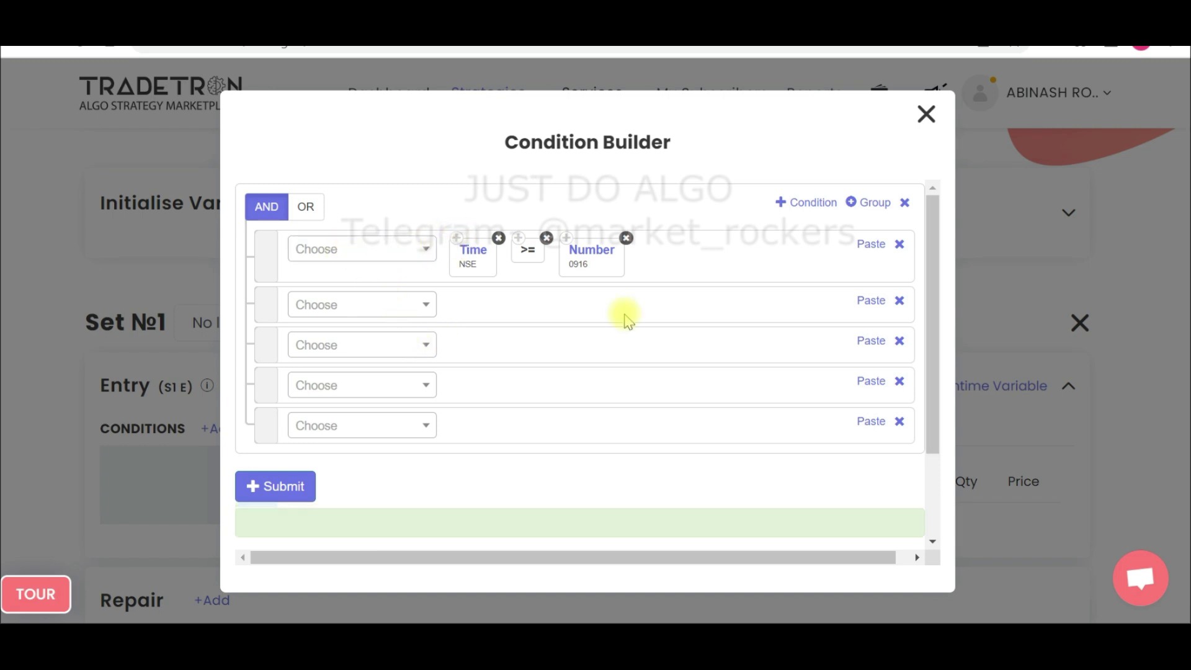
pyautogui.click(871, 301)
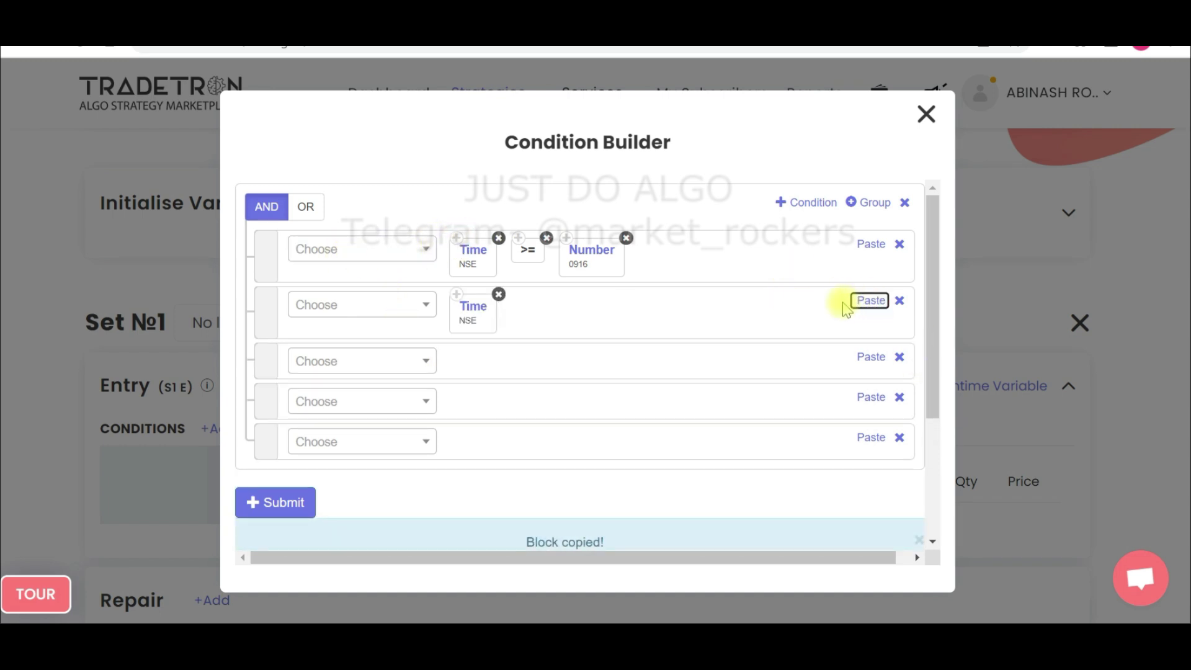
pyautogui.click(388, 306)
pyautogui.write('<')
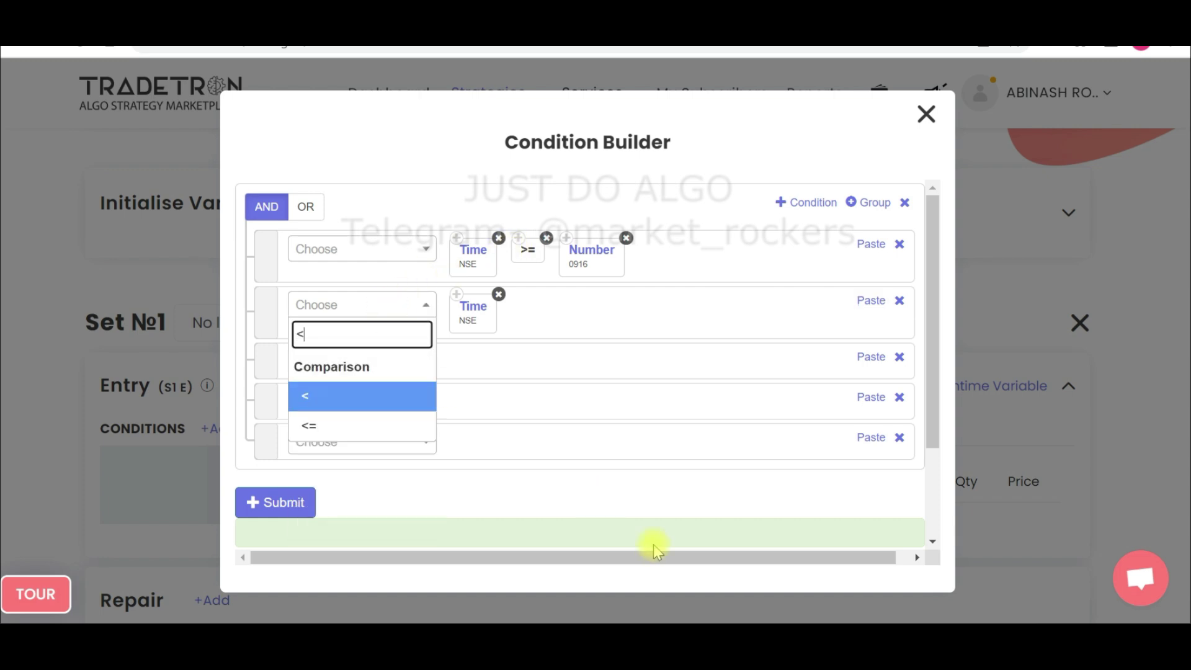
pyautogui.press('Down')
pyautogui.press('Return')
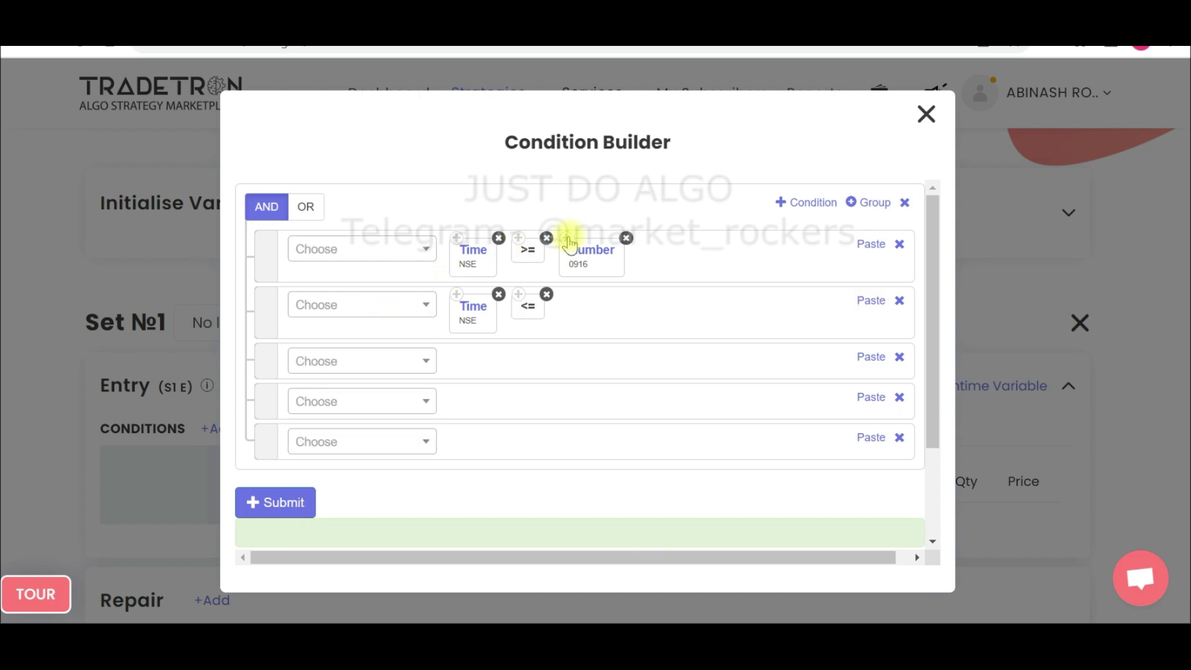
pyautogui.click(566, 237)
pyautogui.click(871, 300)
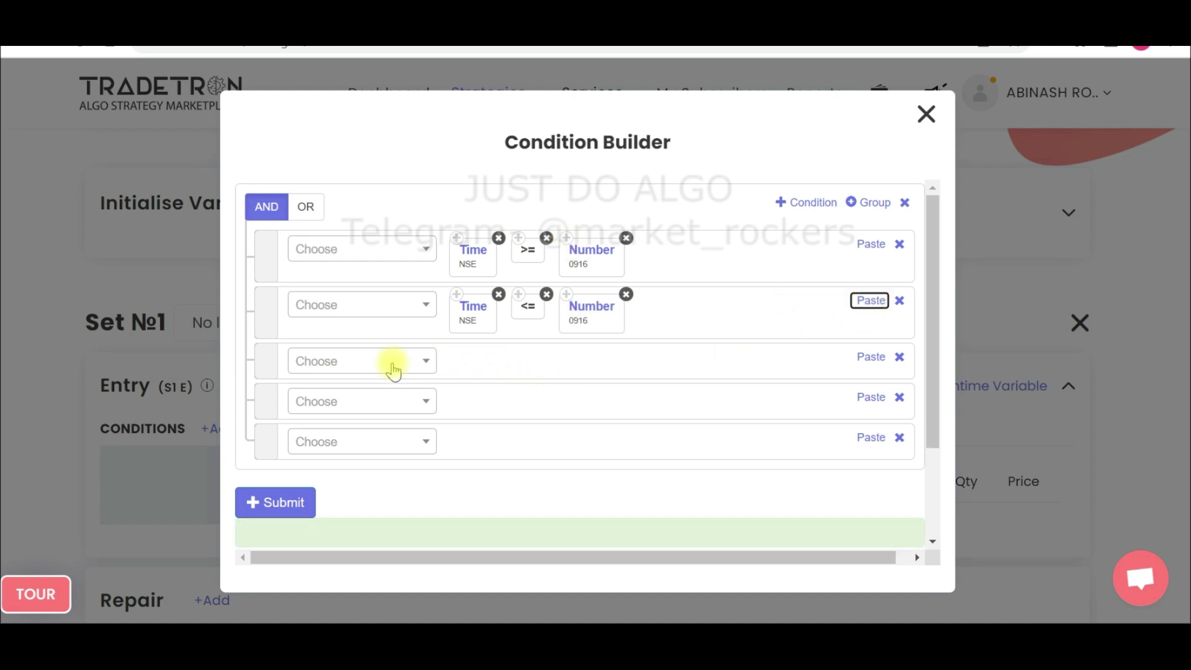
# Start the third entry condition with the Net Quantity keyword, using Traded Instrument Name as its instrument
pyautogui.click(343, 368)
pyautogui.write('NET')
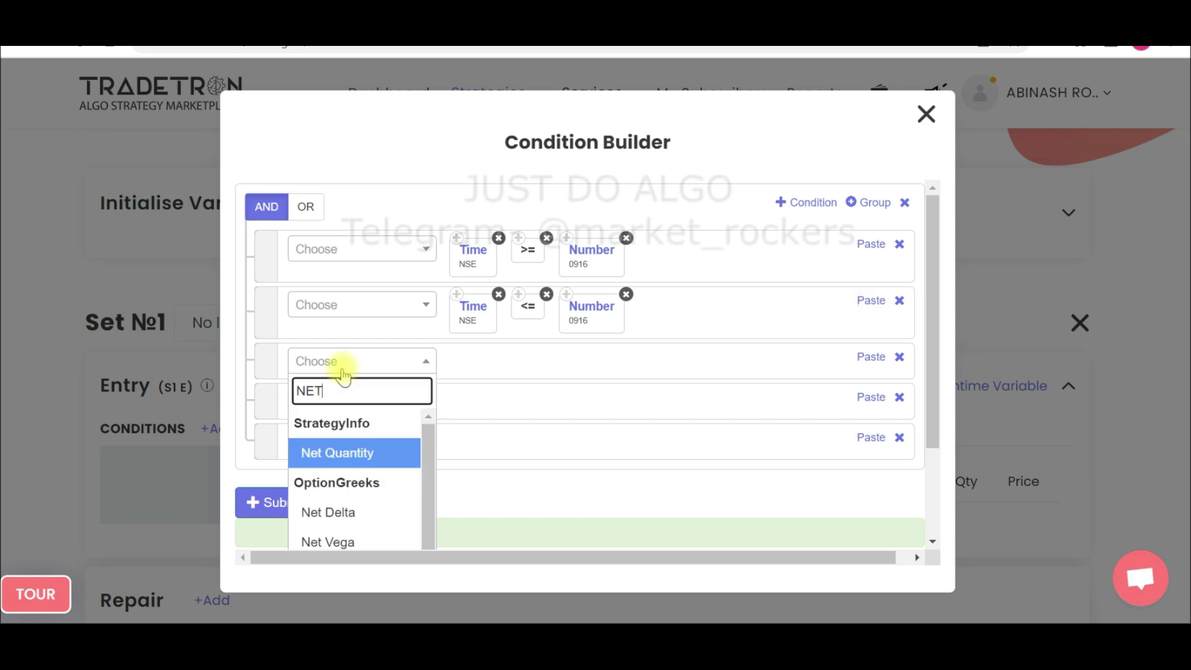
pyautogui.click(344, 454)
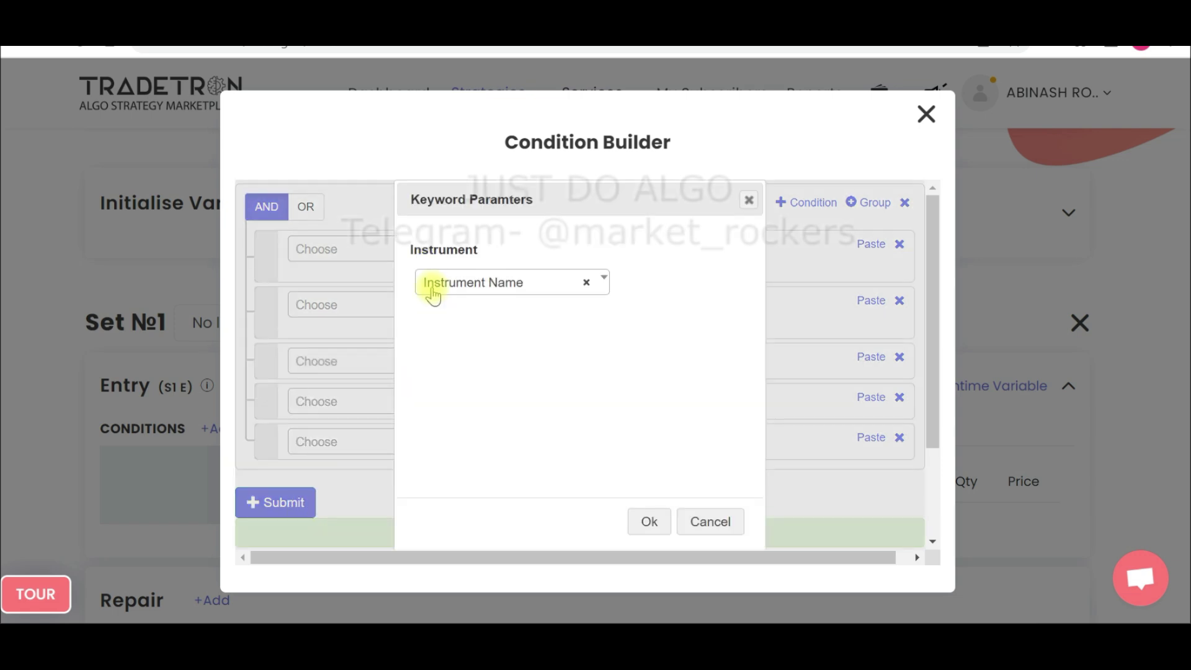
pyautogui.click(434, 291)
pyautogui.click(467, 408)
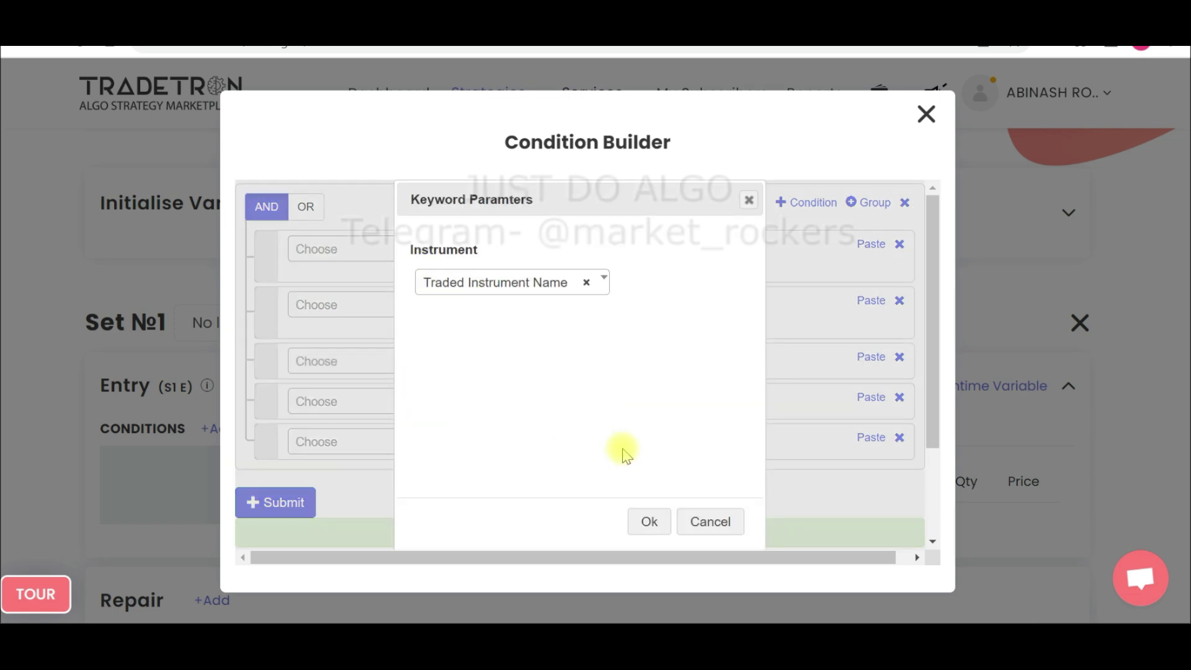
pyautogui.click(647, 520)
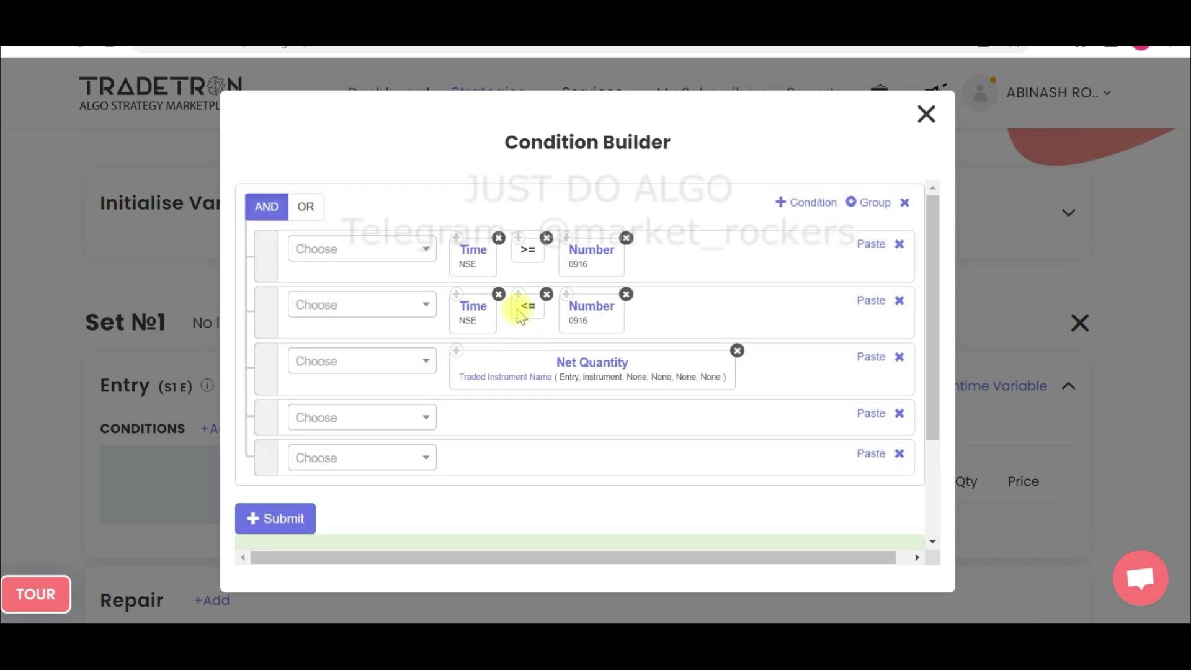
# Configure the third condition's traded instrument with underlying NIFTY 50, set number 1, condition number 1 and leg number 1
pyautogui.click(484, 380)
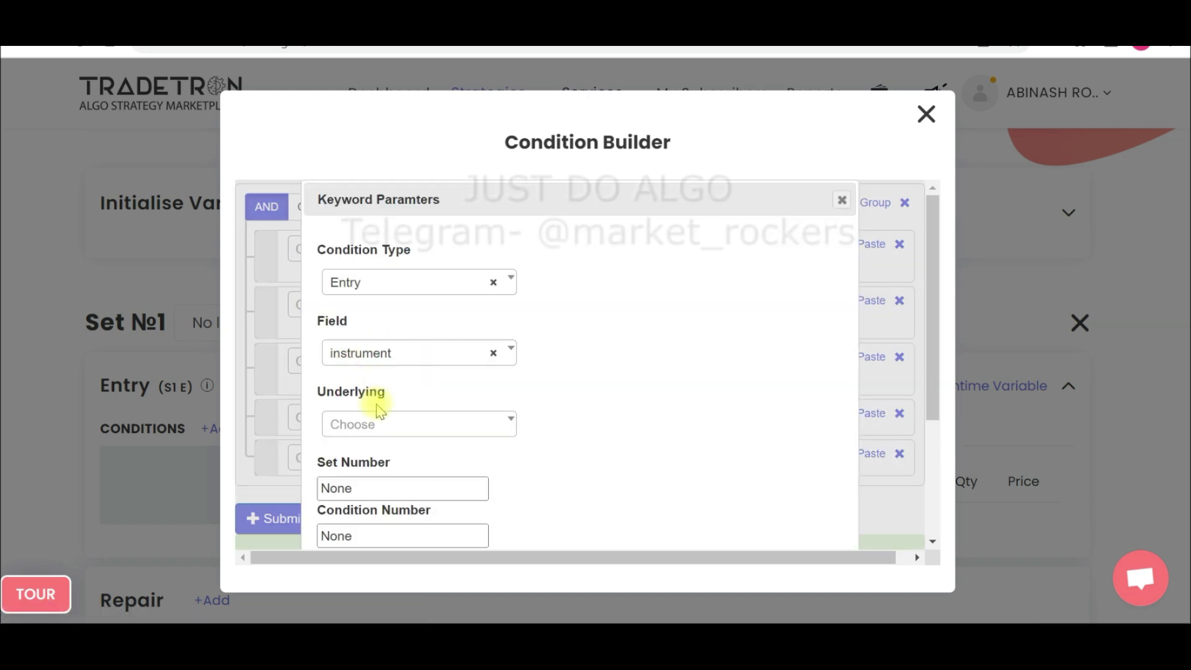
pyautogui.click(366, 426)
pyautogui.write('5')
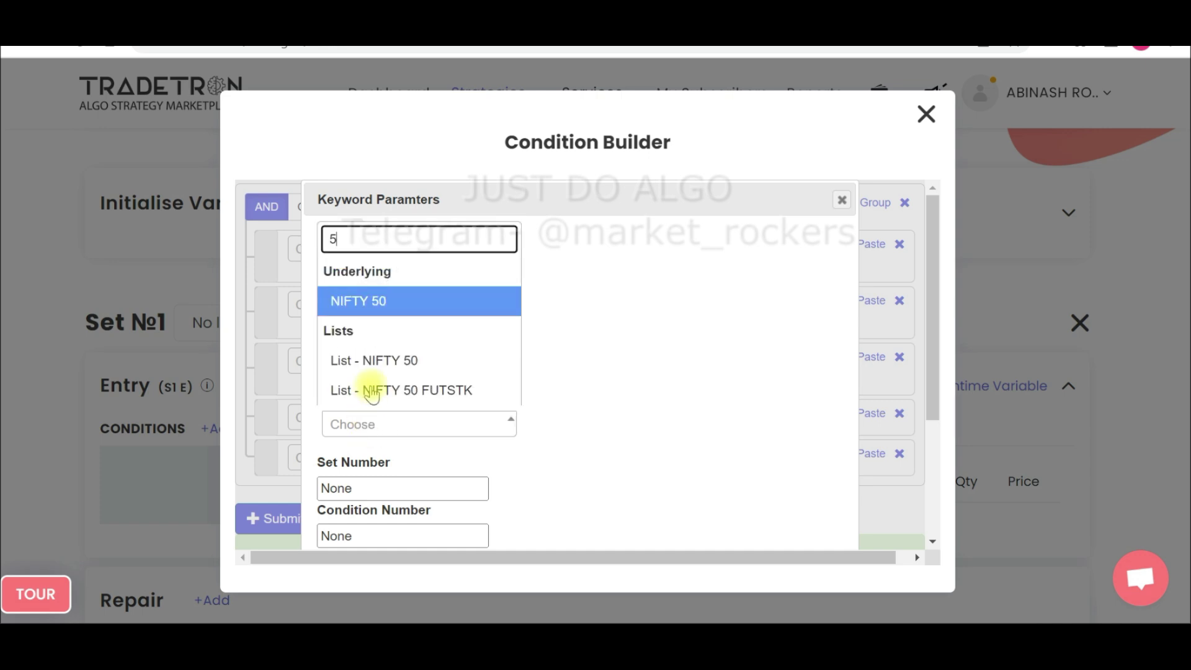
pyautogui.click(391, 301)
pyautogui.click(371, 488)
pyautogui.write('1')
pyautogui.press('Tab')
pyautogui.write('1')
pyautogui.press('Tab')
pyautogui.write('1')
pyautogui.click(738, 522)
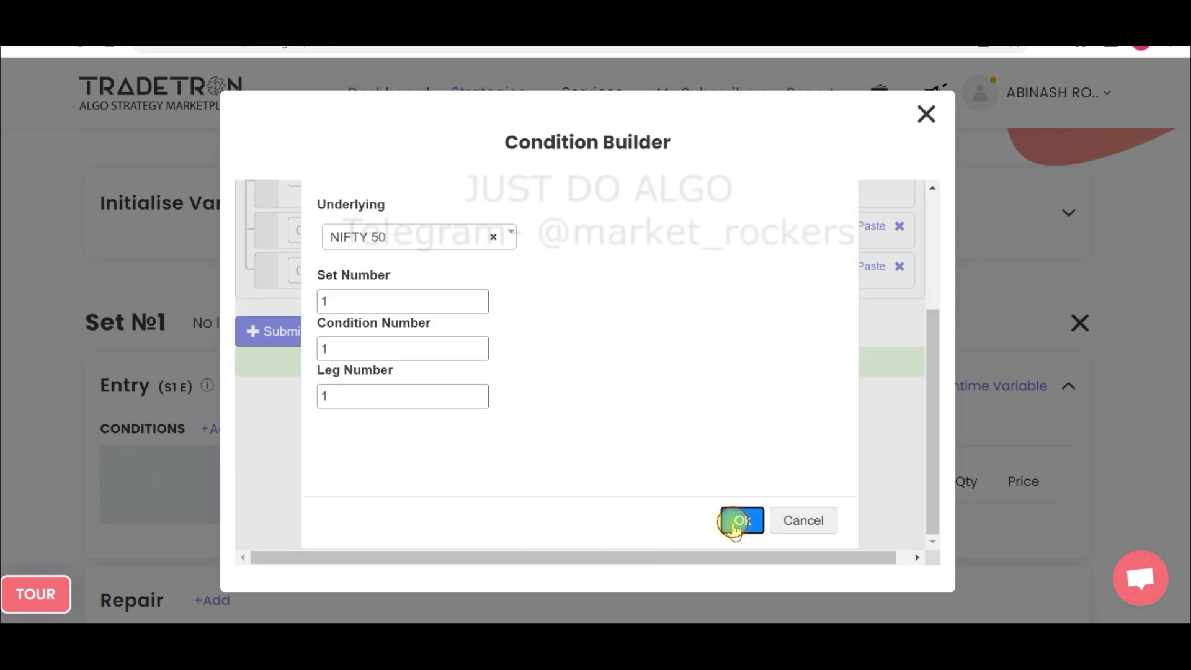
# Append the = comparison operator after Net Quantity in the third condition
pyautogui.scroll(2, 543, 439)
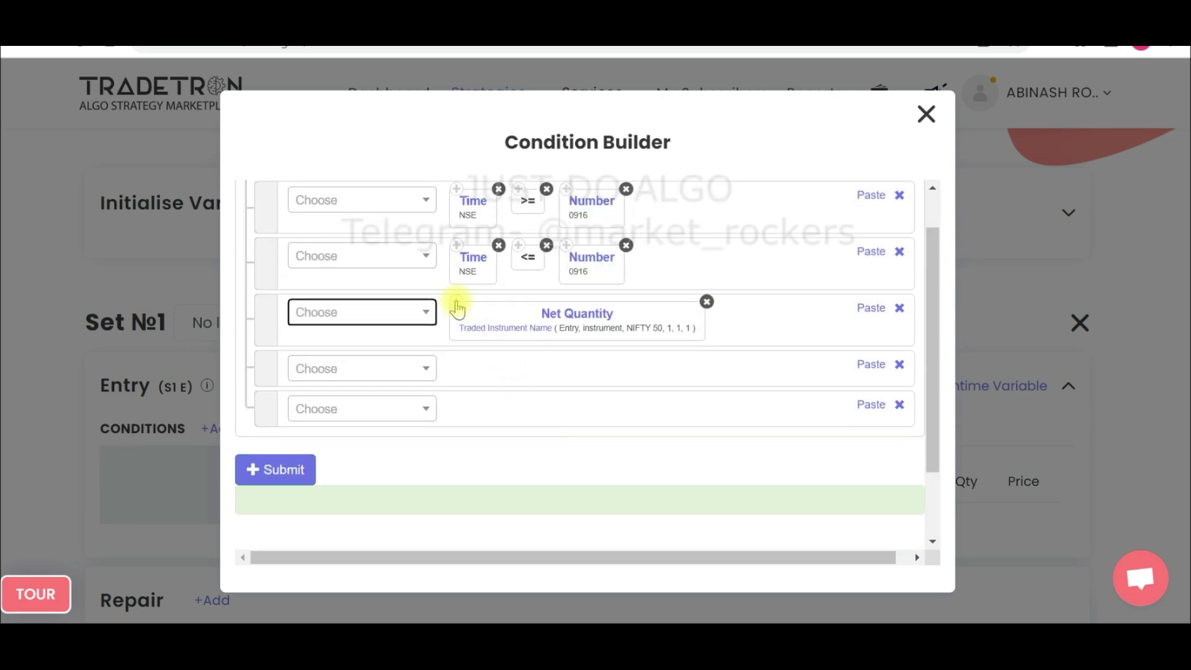
pyautogui.click(373, 315)
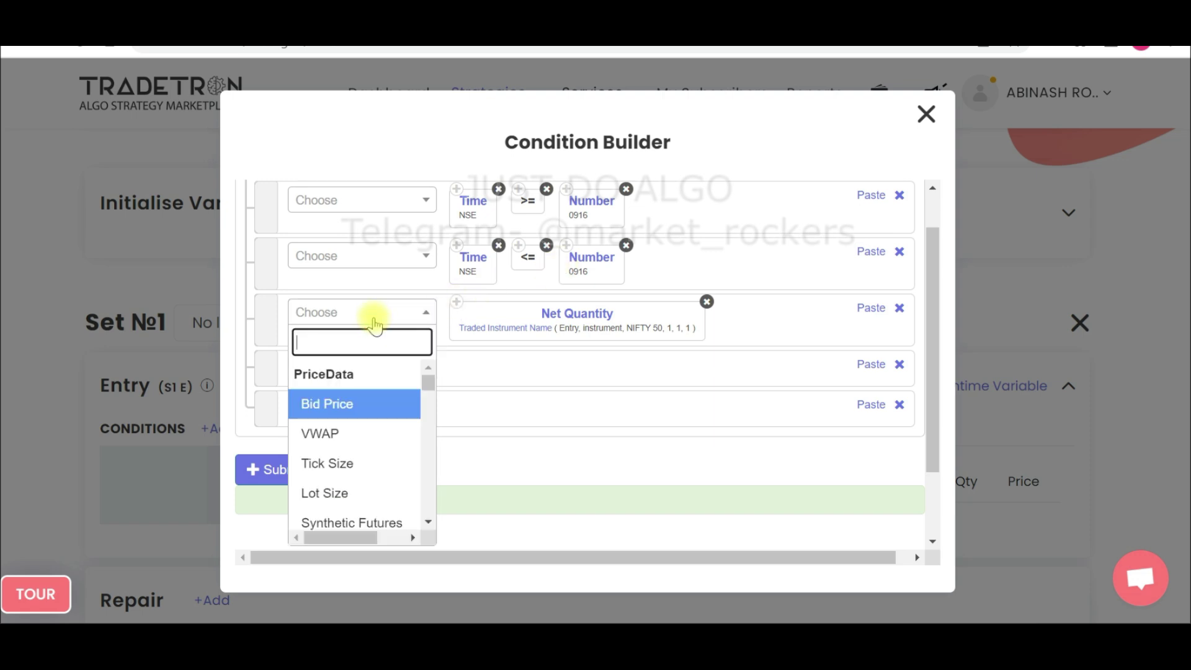
pyautogui.write('=')
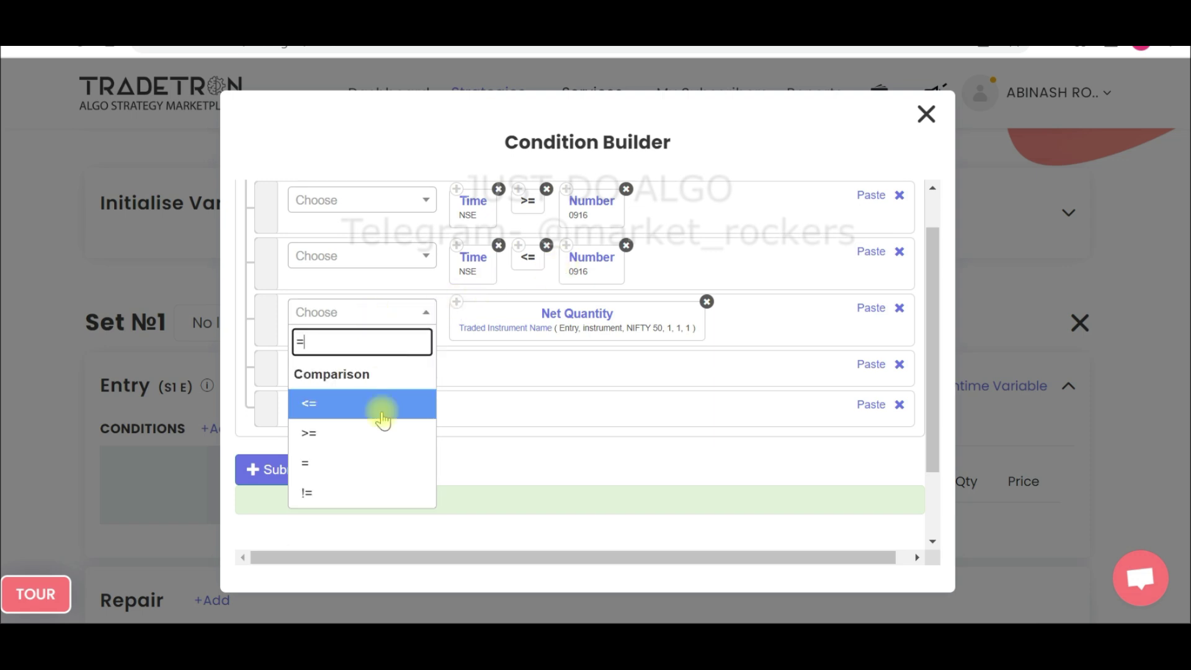
pyautogui.click(346, 458)
# Copy the Number block from the second condition into the third condition and set its value to 0
pyautogui.click(561, 249)
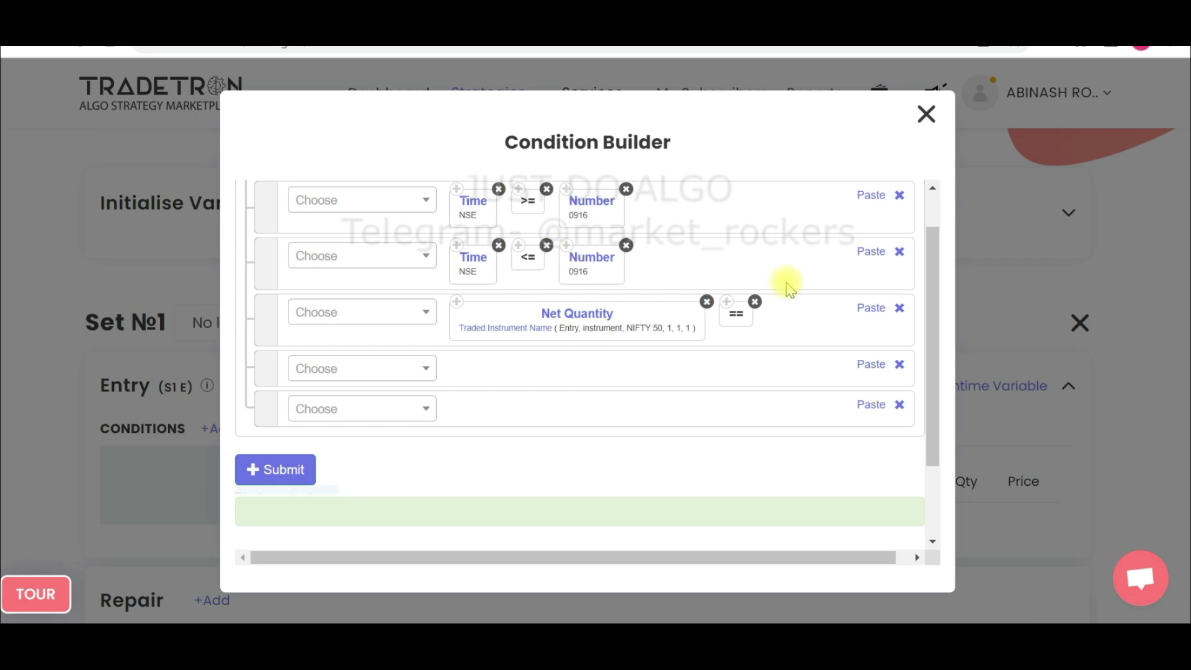
pyautogui.click(872, 310)
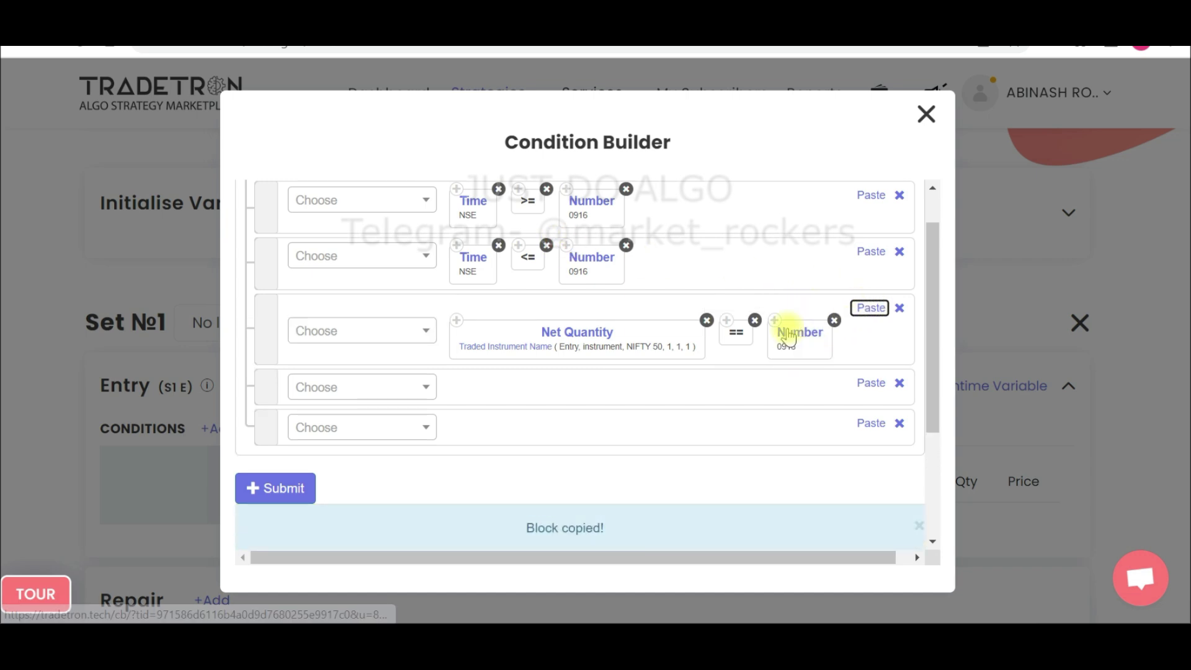
pyautogui.click(787, 333)
pyautogui.doubleClick(465, 274)
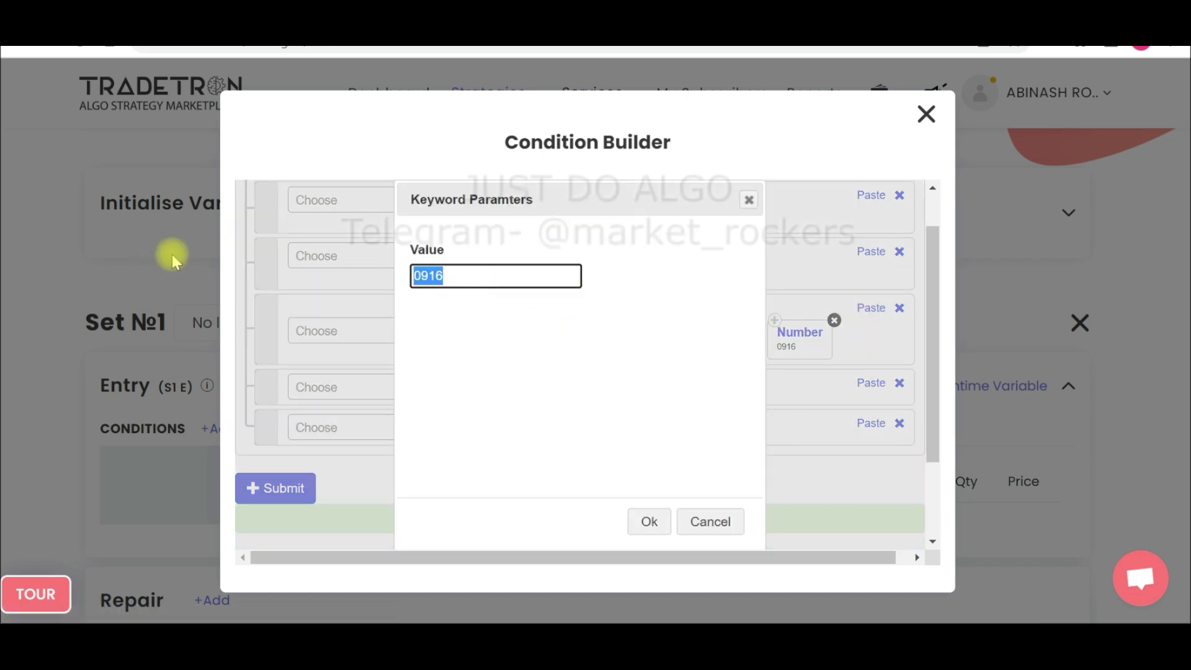
pyautogui.write('0')
pyautogui.click(650, 522)
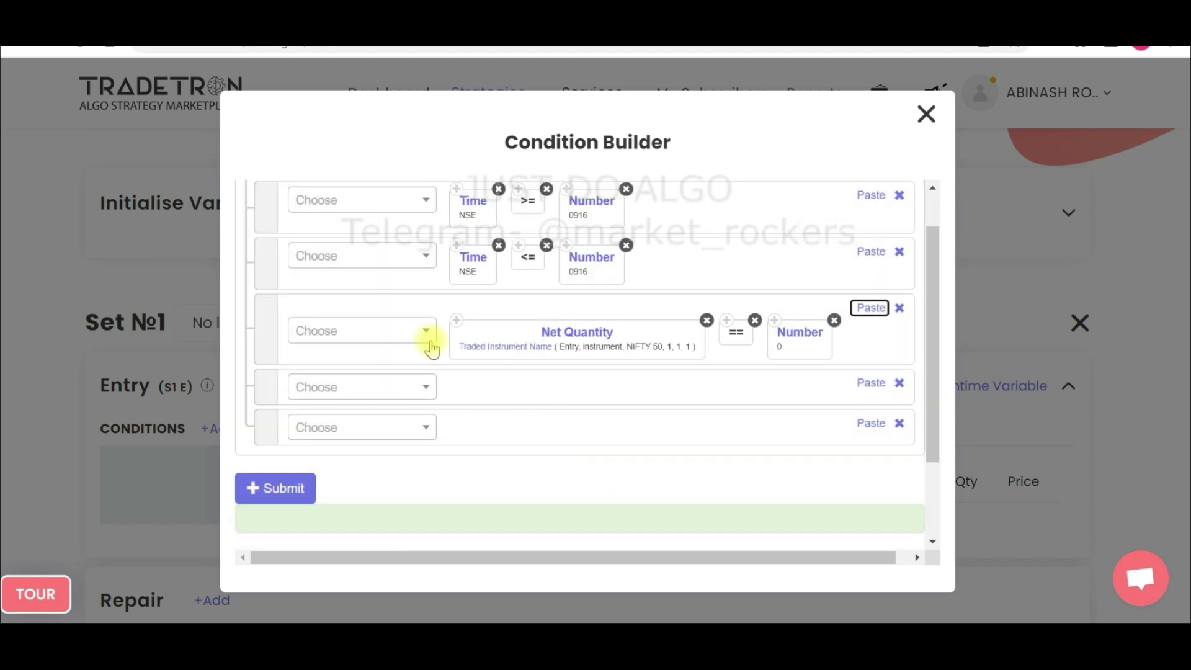
# Build the fourth condition by copying the Net Quantity, == and Number 0 blocks from the third condition
pyautogui.click(457, 327)
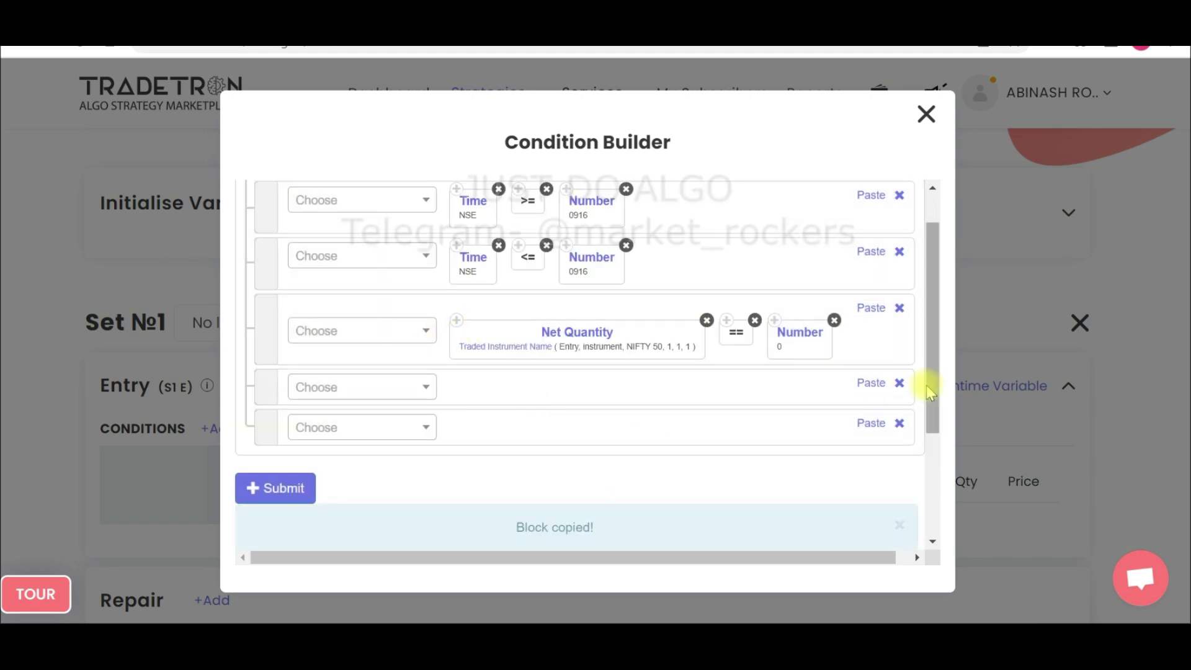
pyautogui.click(872, 383)
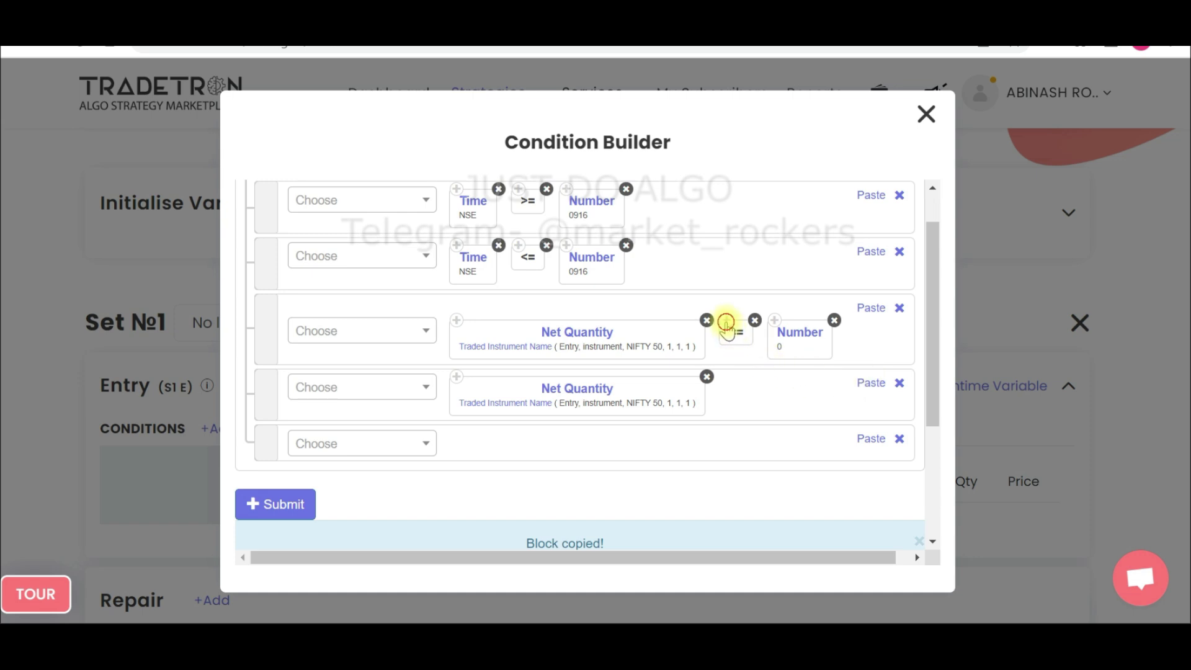
pyautogui.click(868, 385)
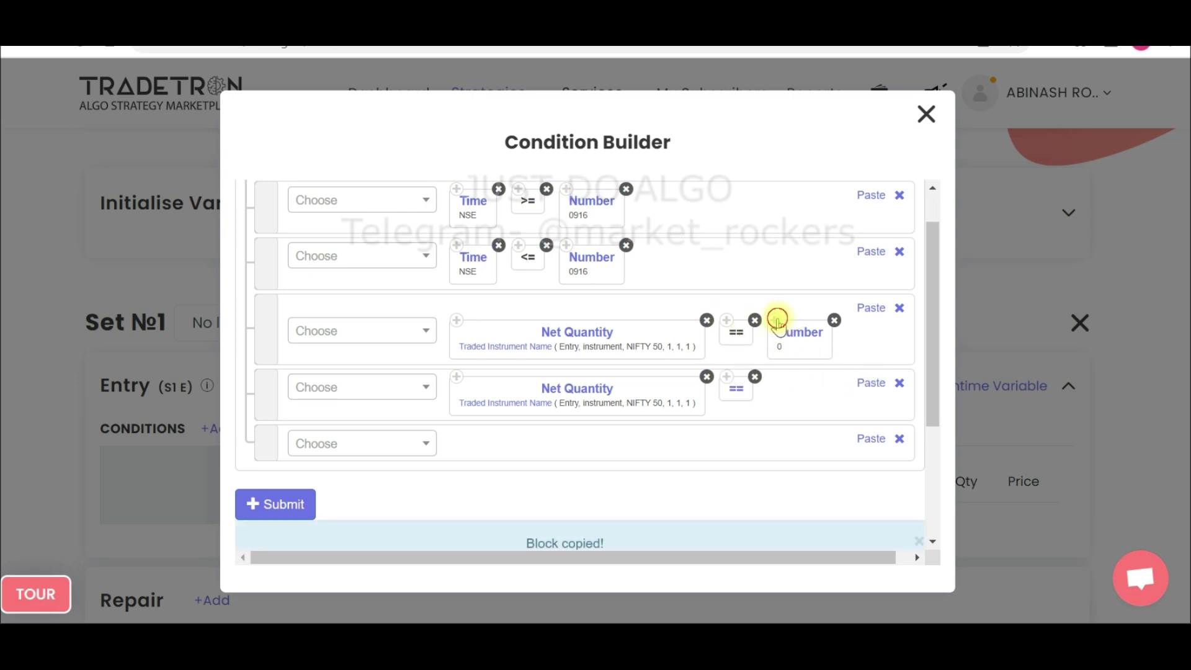
pyautogui.click(870, 383)
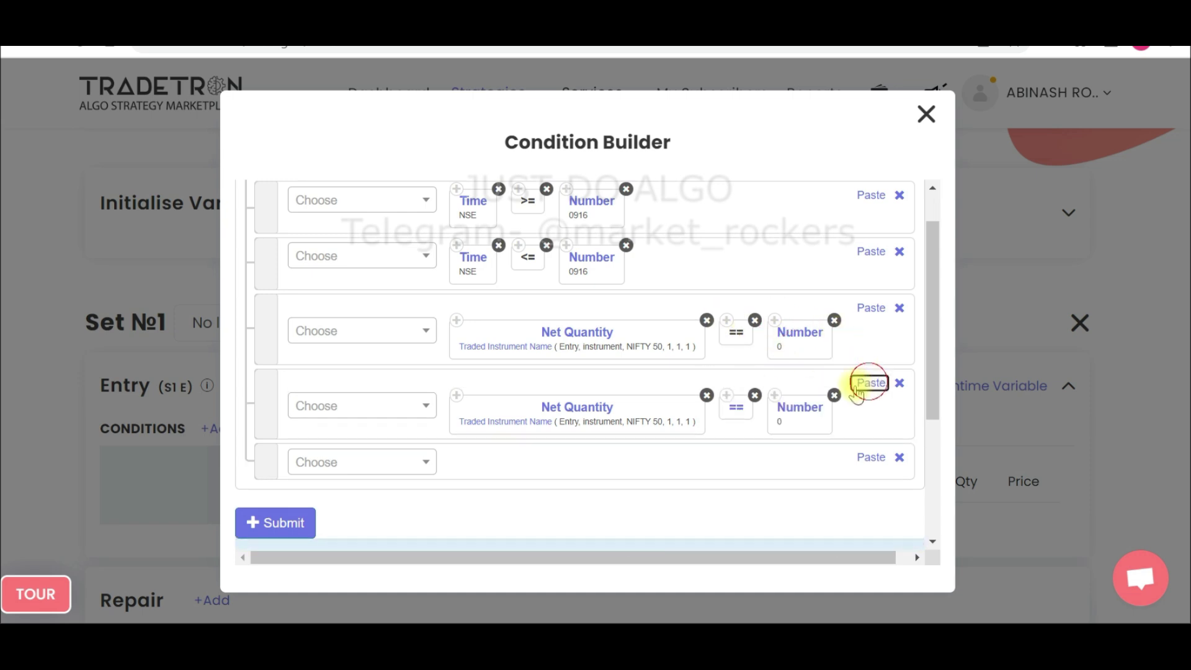
pyautogui.click(563, 406)
pyautogui.click(563, 408)
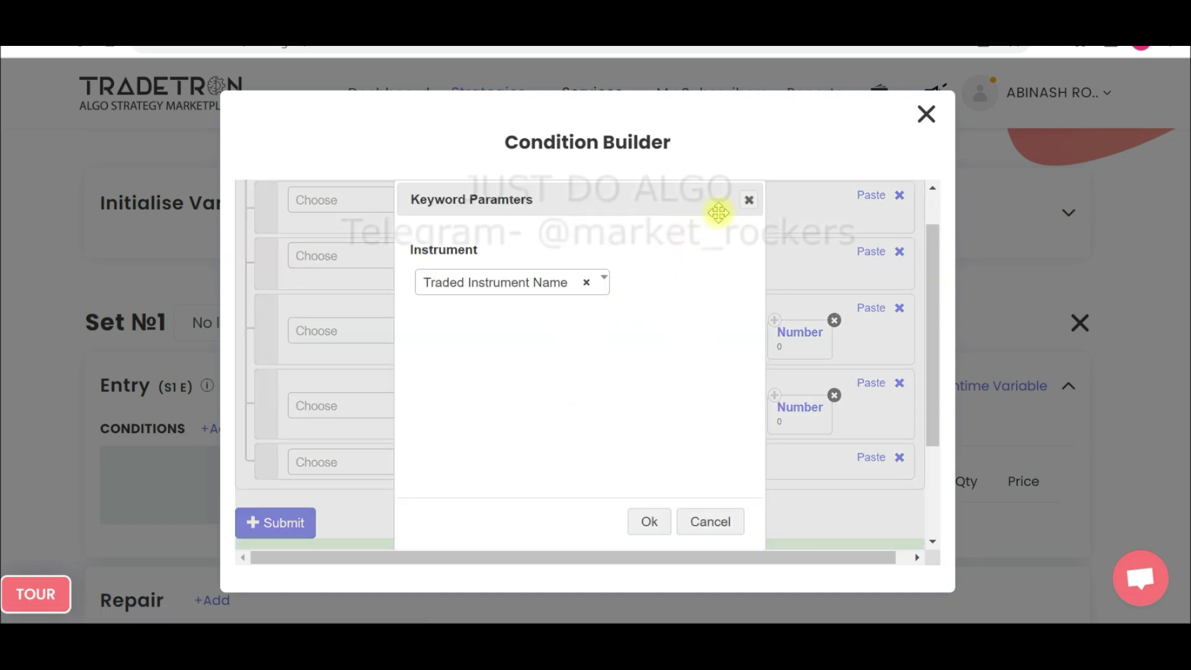
pyautogui.click(748, 200)
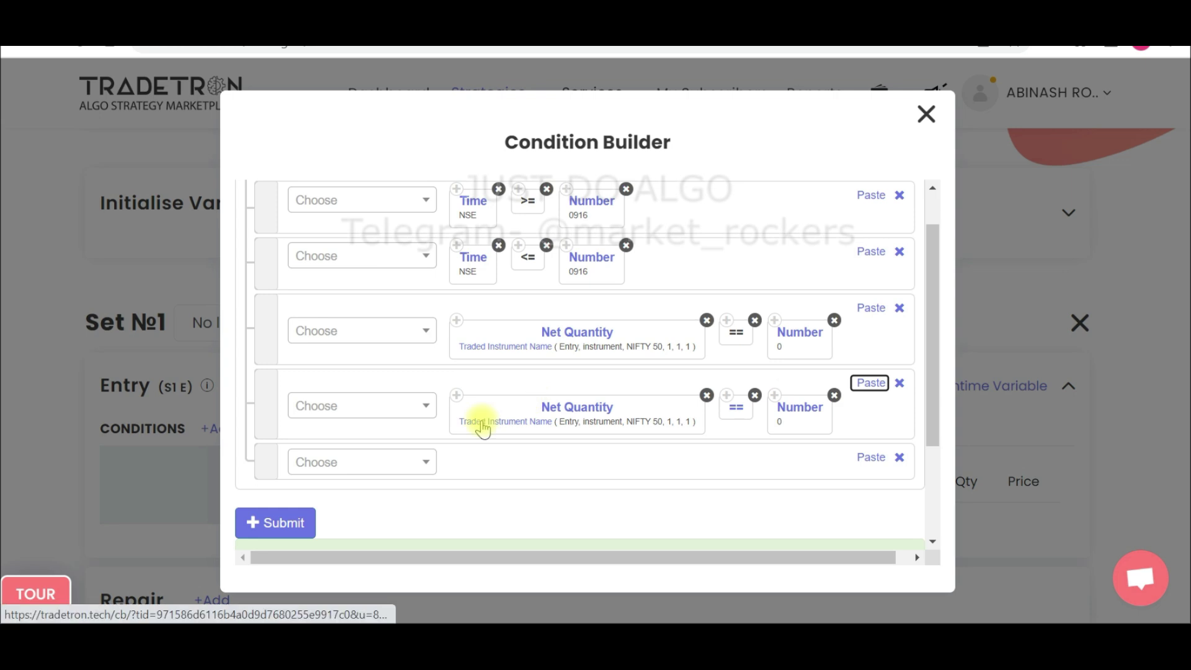
# Point the fourth condition's traded instrument to set number 2, keeping condition number 1 and leg number 1
pyautogui.click(481, 427)
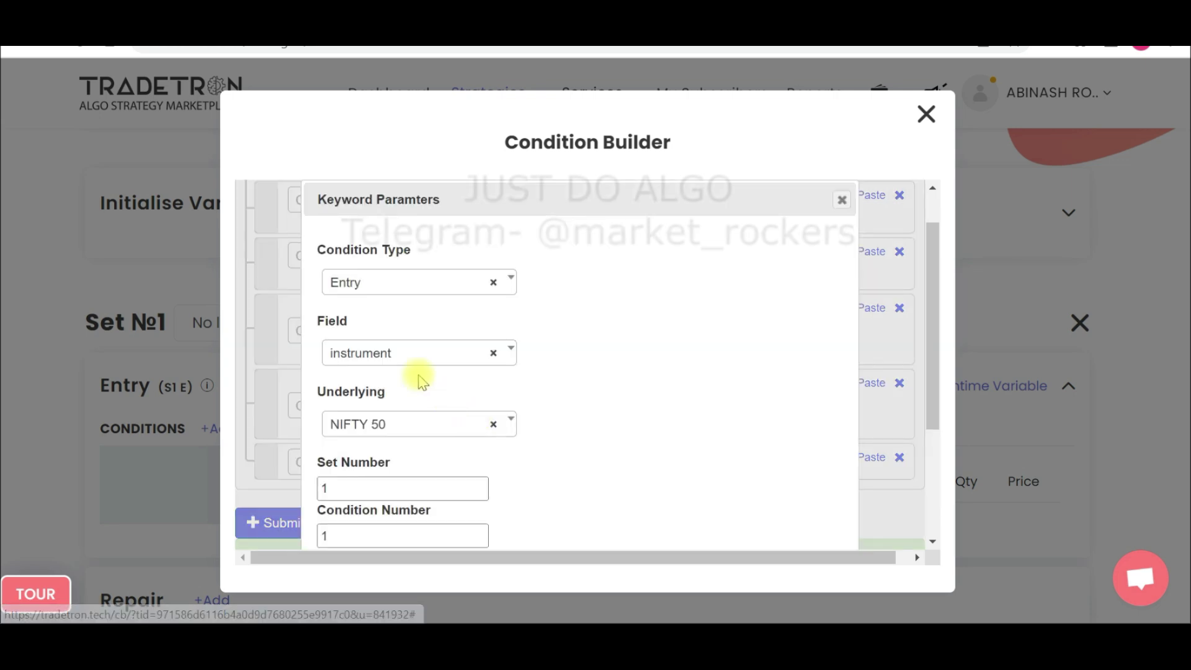
pyautogui.doubleClick(362, 488)
pyautogui.write('2')
pyautogui.press('Tab')
pyautogui.press('Tab')
pyautogui.write('1')
pyautogui.press('Tab')
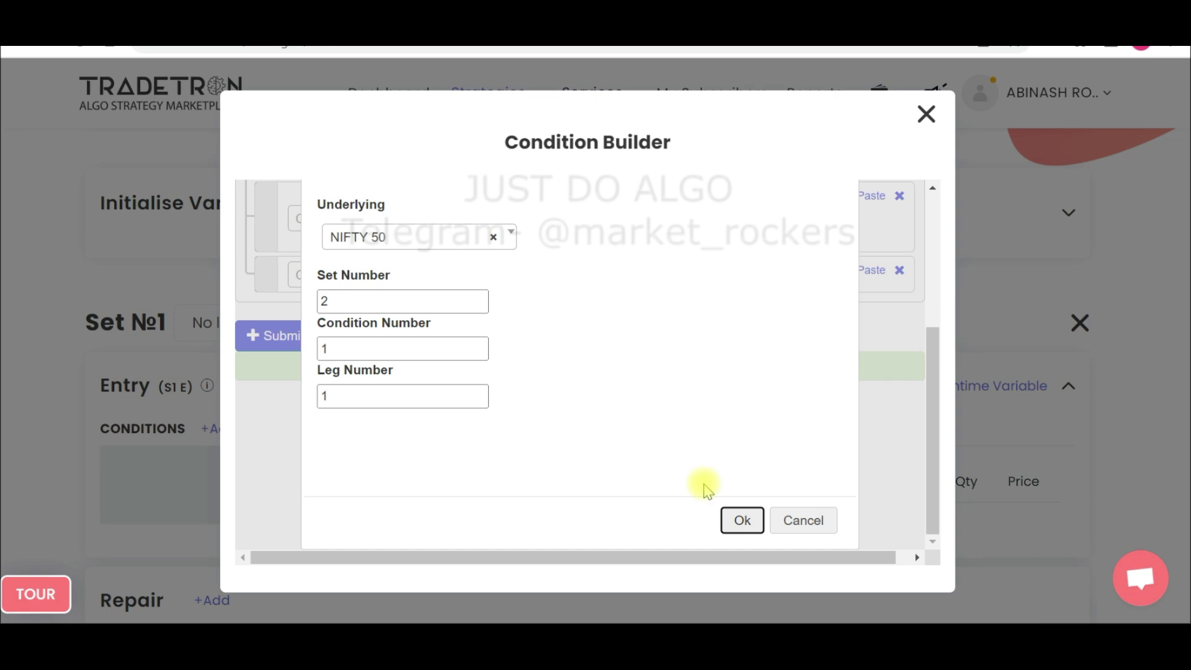
pyautogui.click(740, 521)
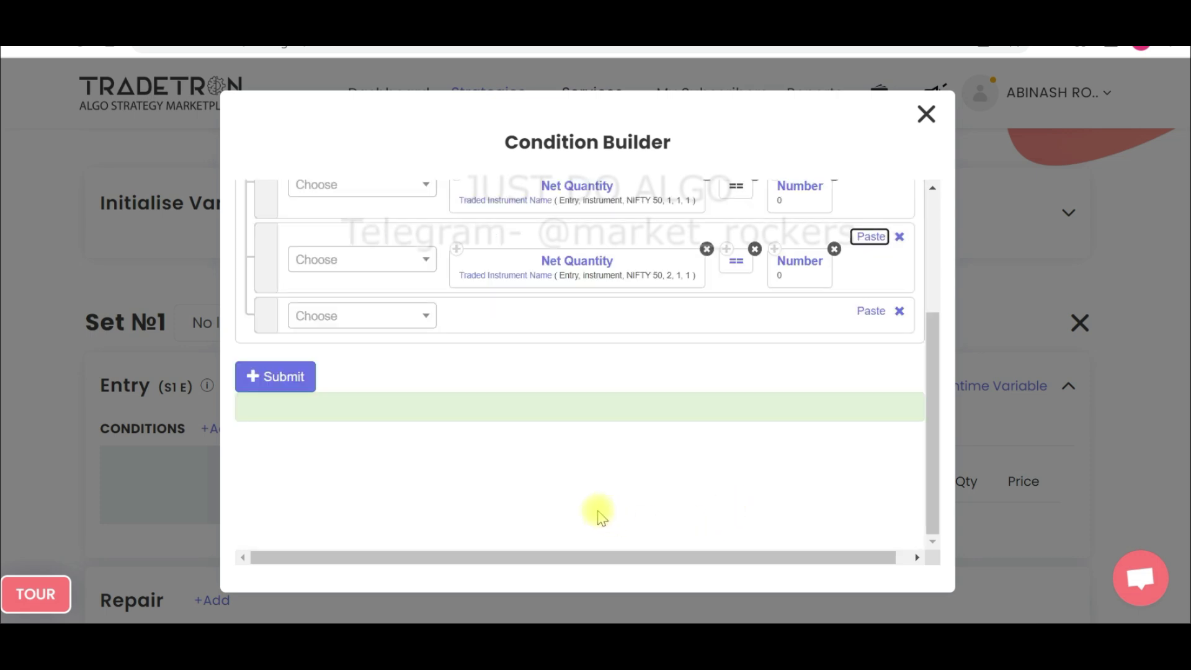
# Start the fifth condition with the Position keyword, using the EMA series at position -2
pyautogui.scroll(3, 438, 375)
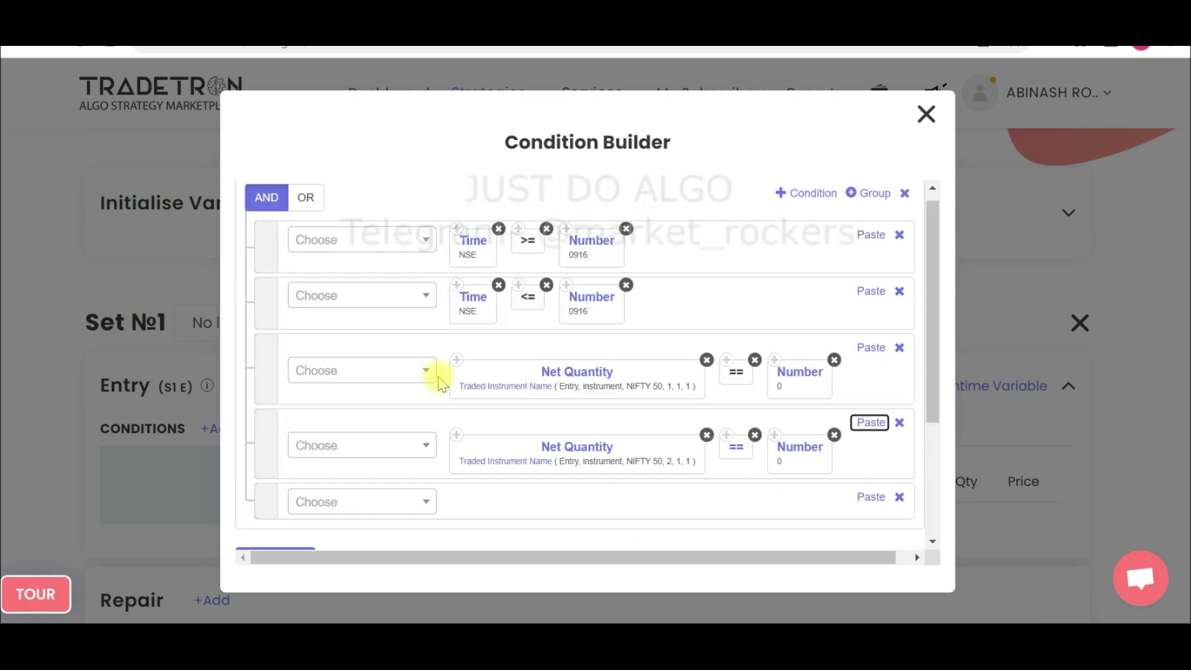
pyautogui.scroll(-1, 404, 403)
pyautogui.click(377, 433)
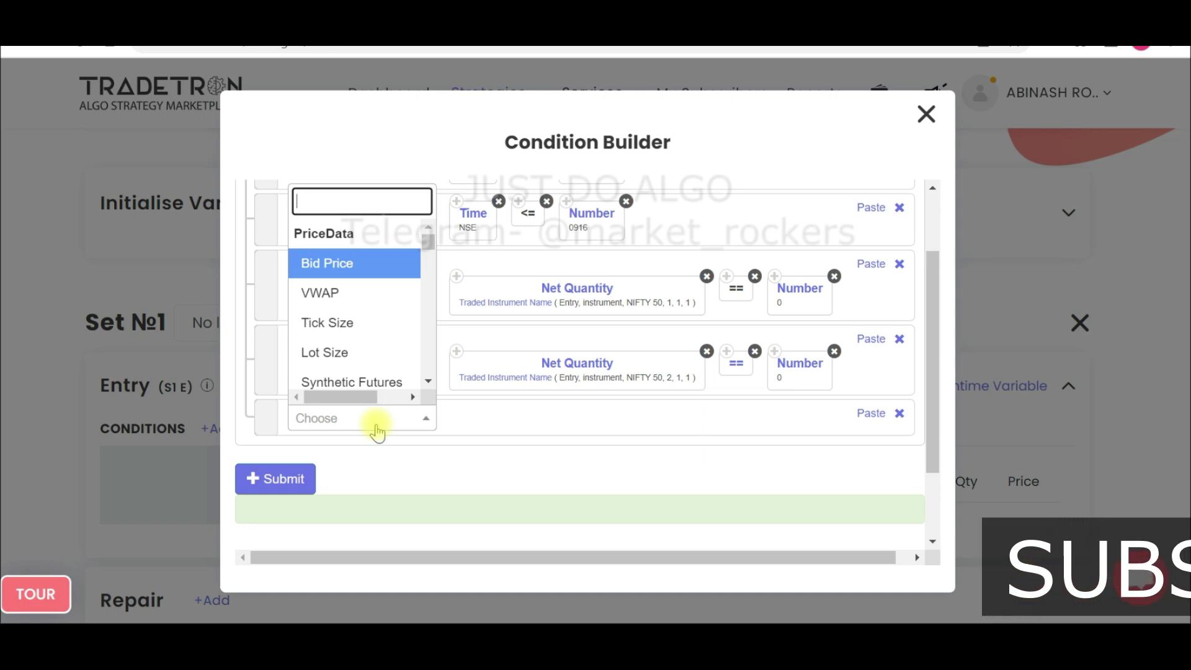
pyautogui.write('POSI')
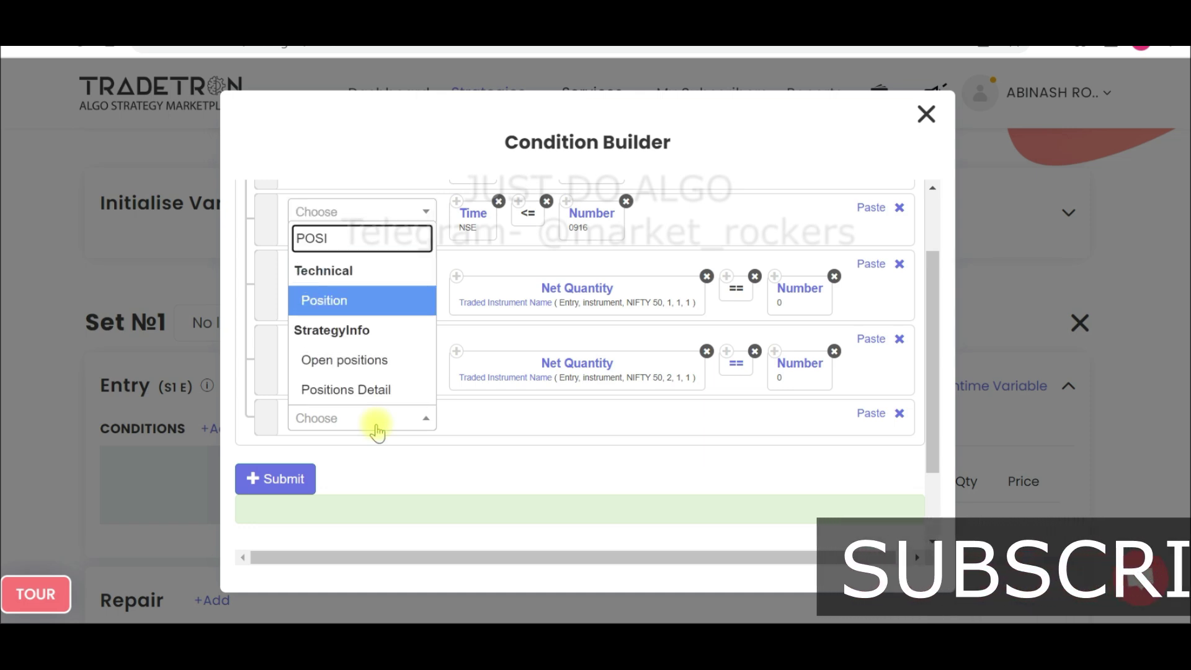
pyautogui.click(330, 301)
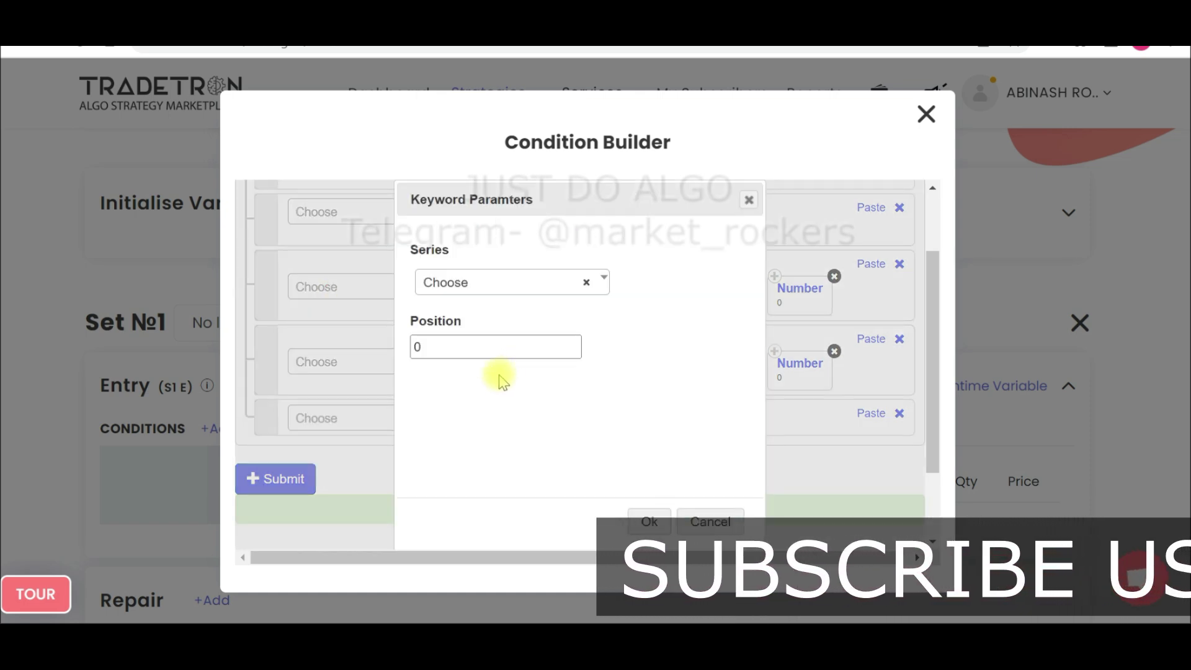
pyautogui.doubleClick(451, 349)
pyautogui.write('-2')
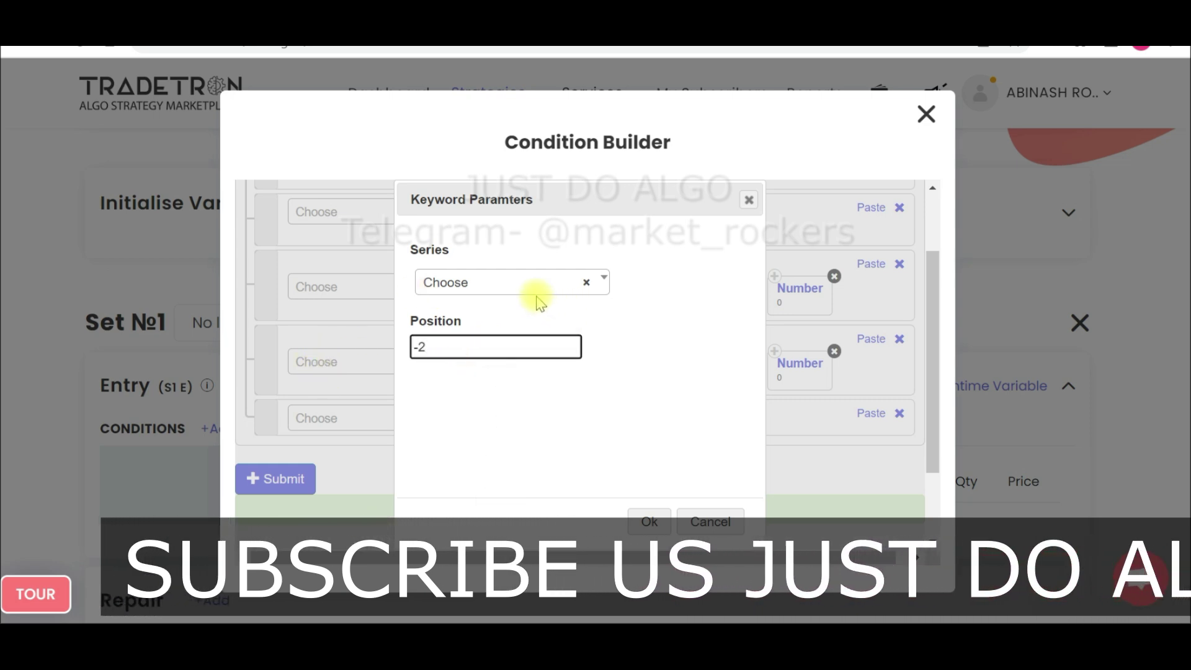
pyautogui.click(516, 287)
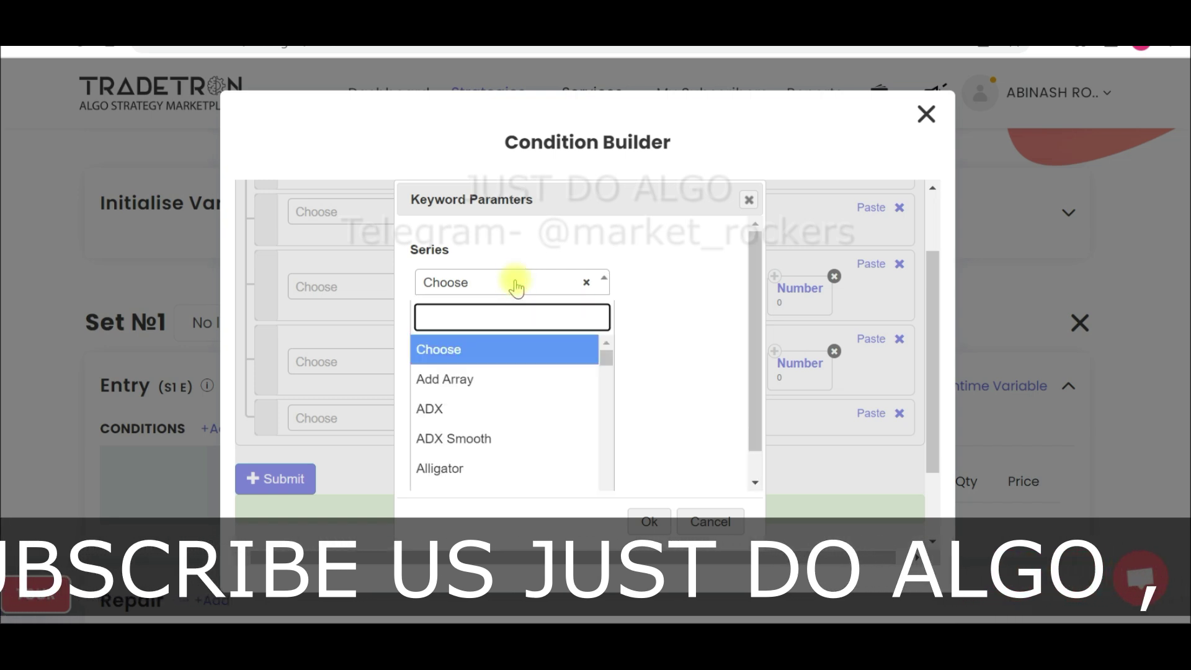
pyautogui.write('EMA')
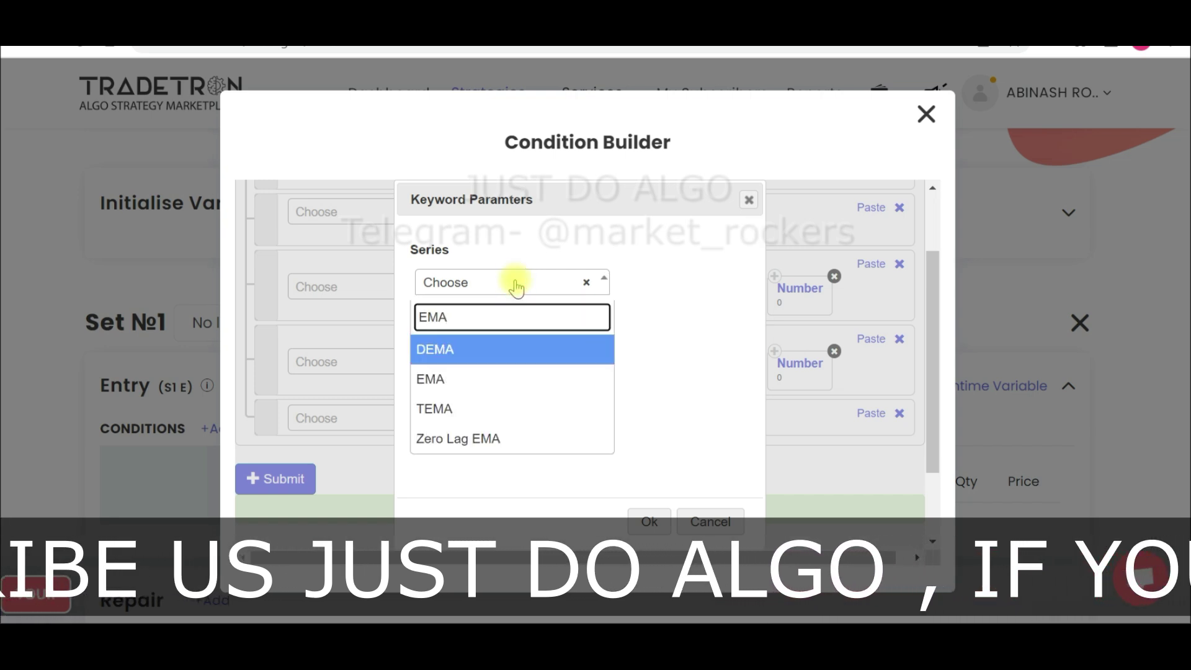
pyautogui.click(487, 377)
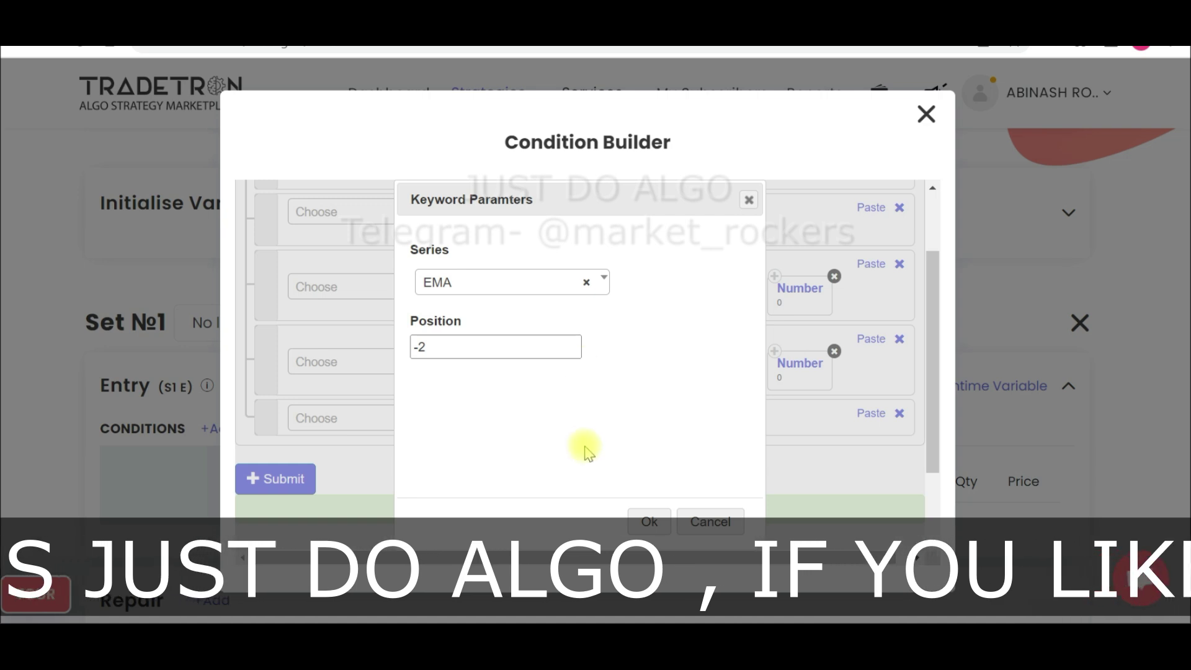
pyautogui.click(647, 524)
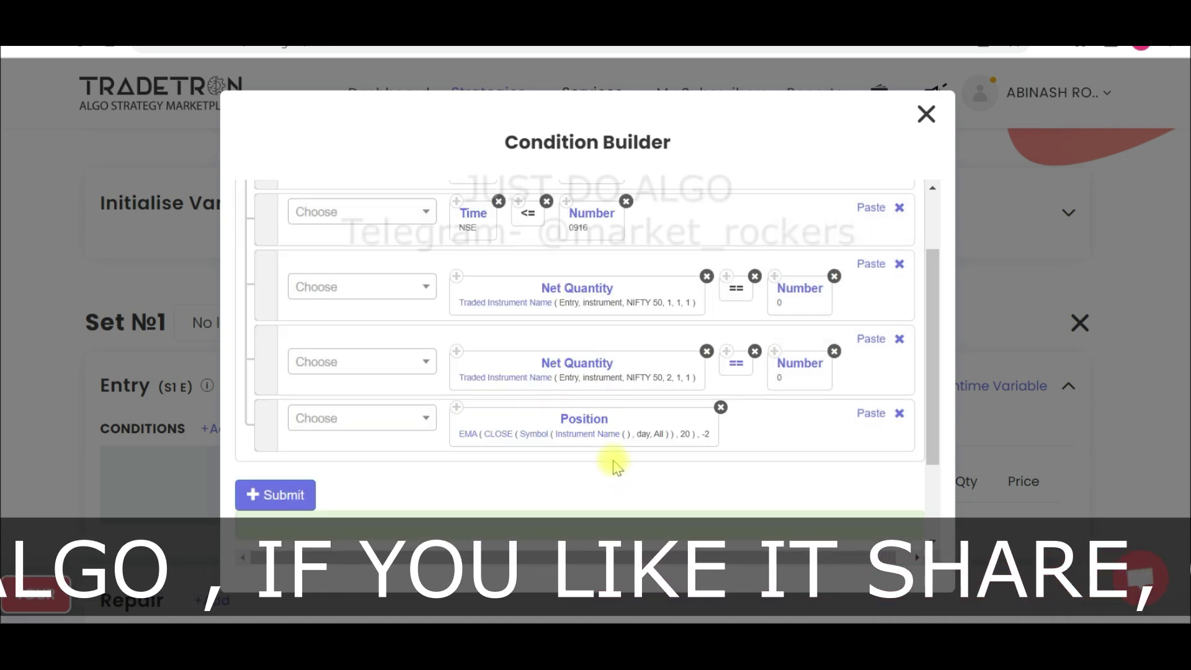
# Set the EMA period in the fifth condition to 10, keeping CLOSE as its series and Symbol as the OHLC source
pyautogui.click(465, 434)
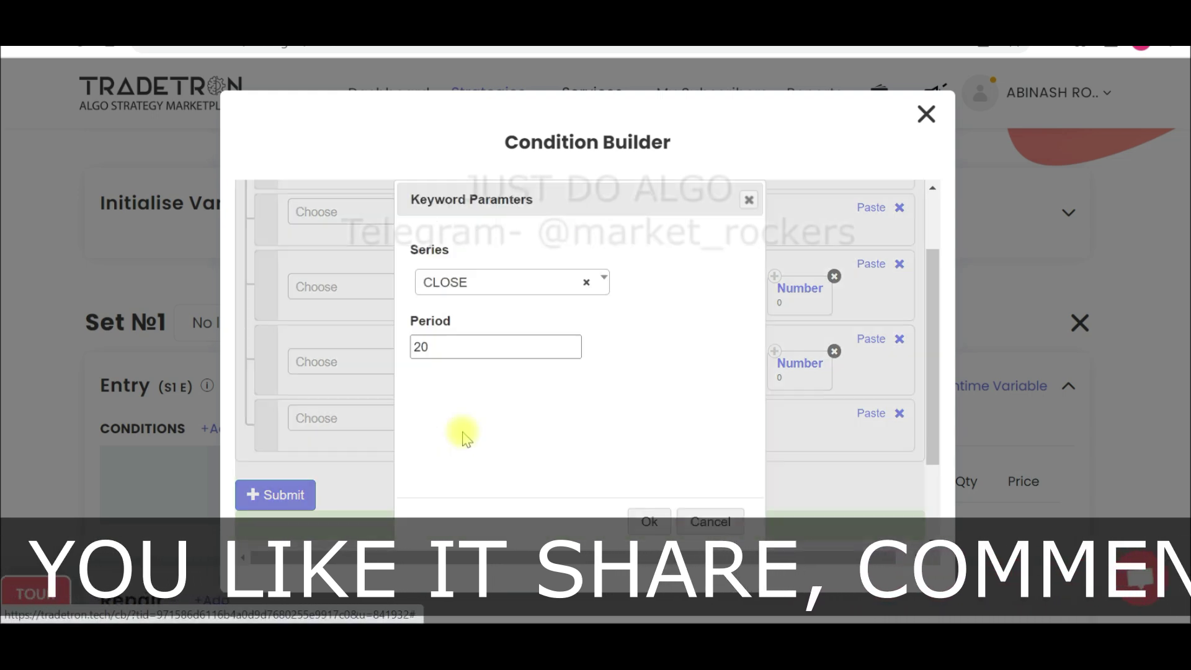
pyautogui.doubleClick(436, 346)
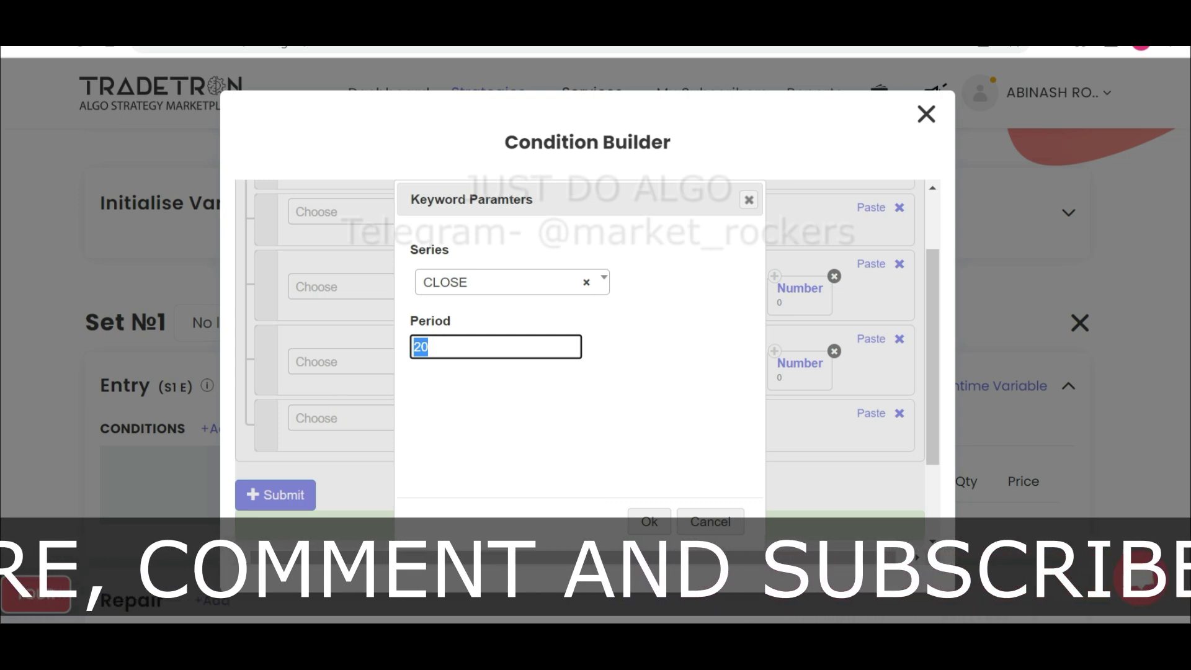
pyautogui.write('10')
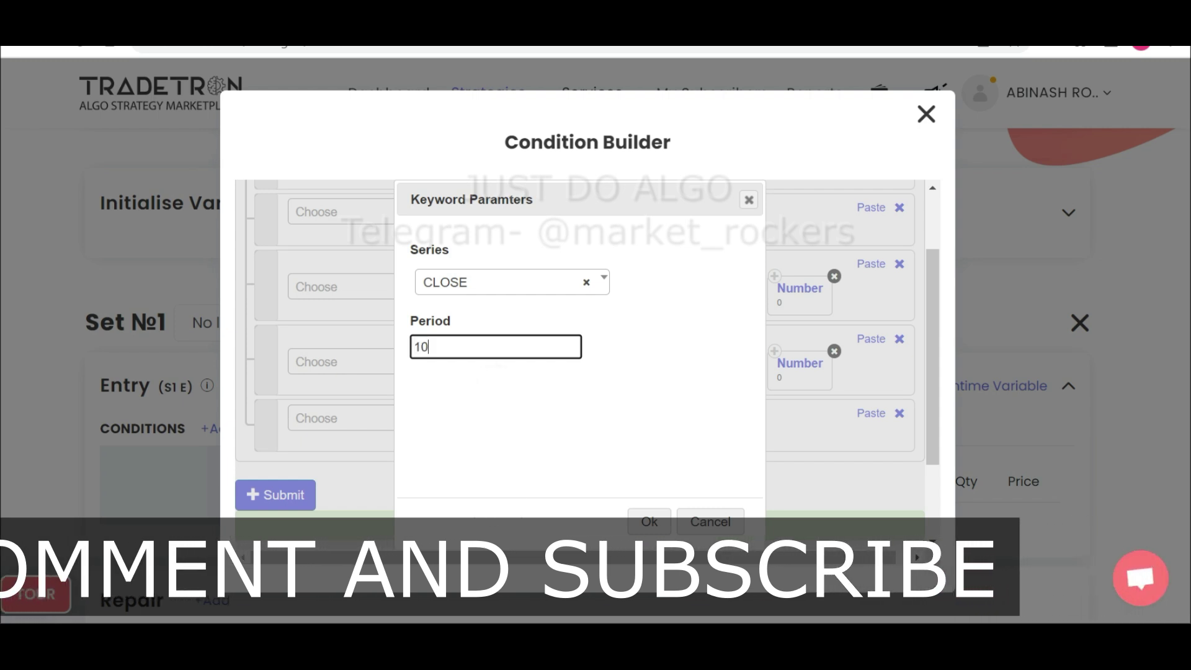
pyautogui.click(649, 521)
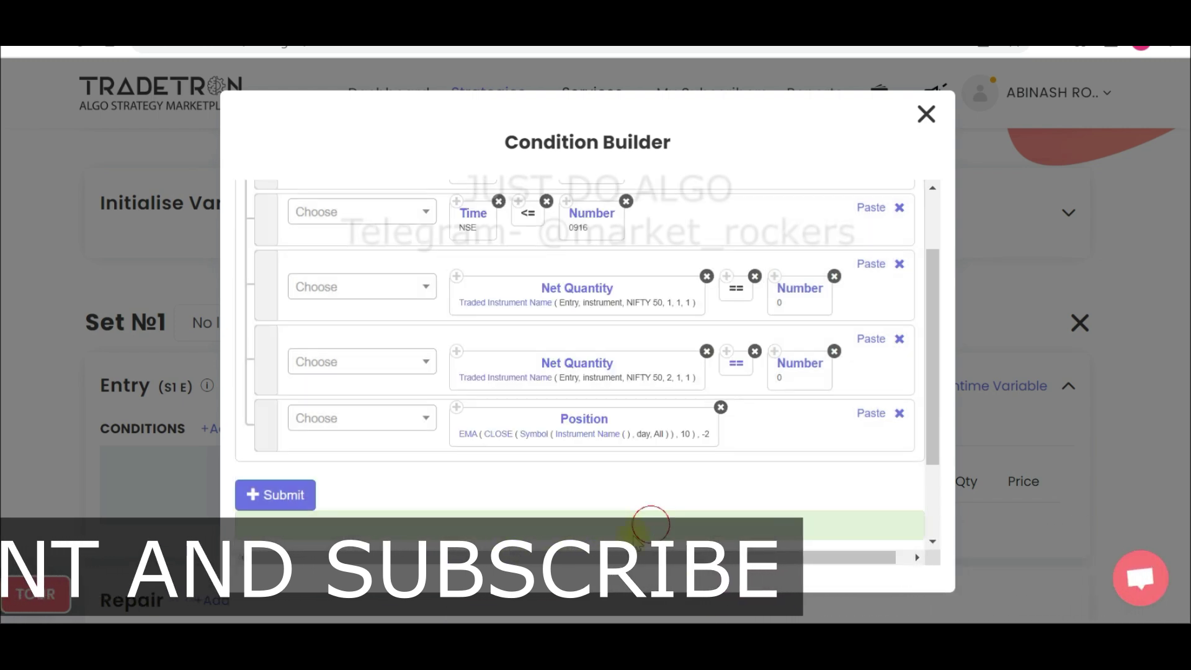
pyautogui.click(502, 434)
pyautogui.click(652, 523)
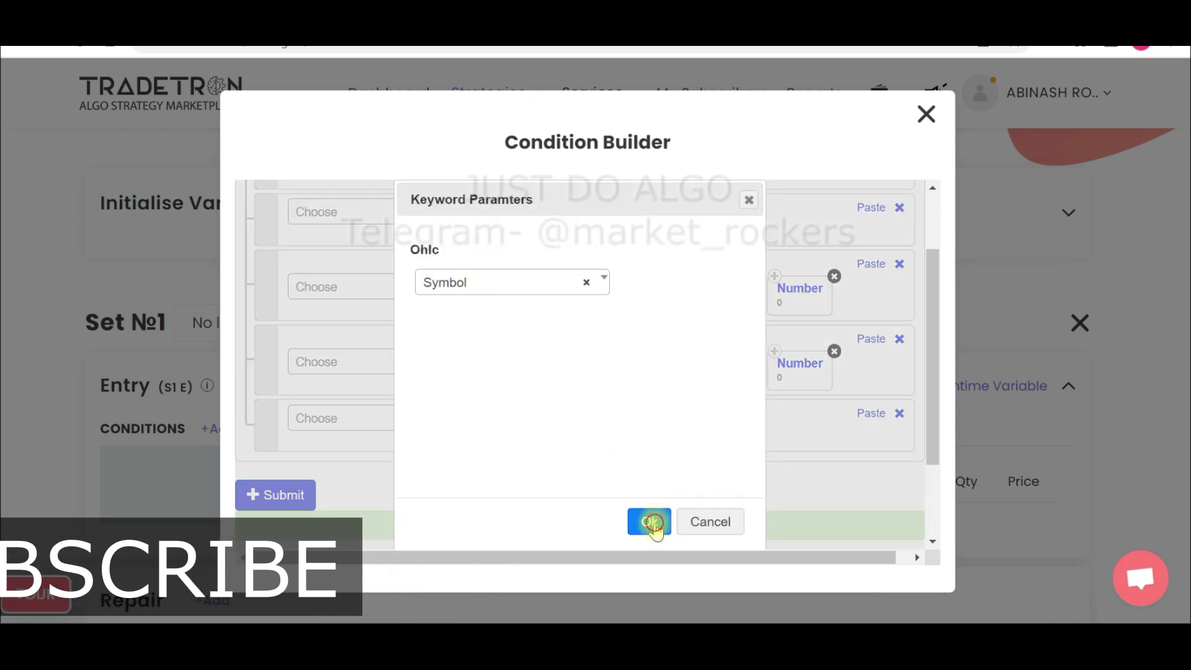
# Set the Symbol's candle type in the fifth condition to 3m, keeping All as the maximum history candles
pyautogui.click(533, 438)
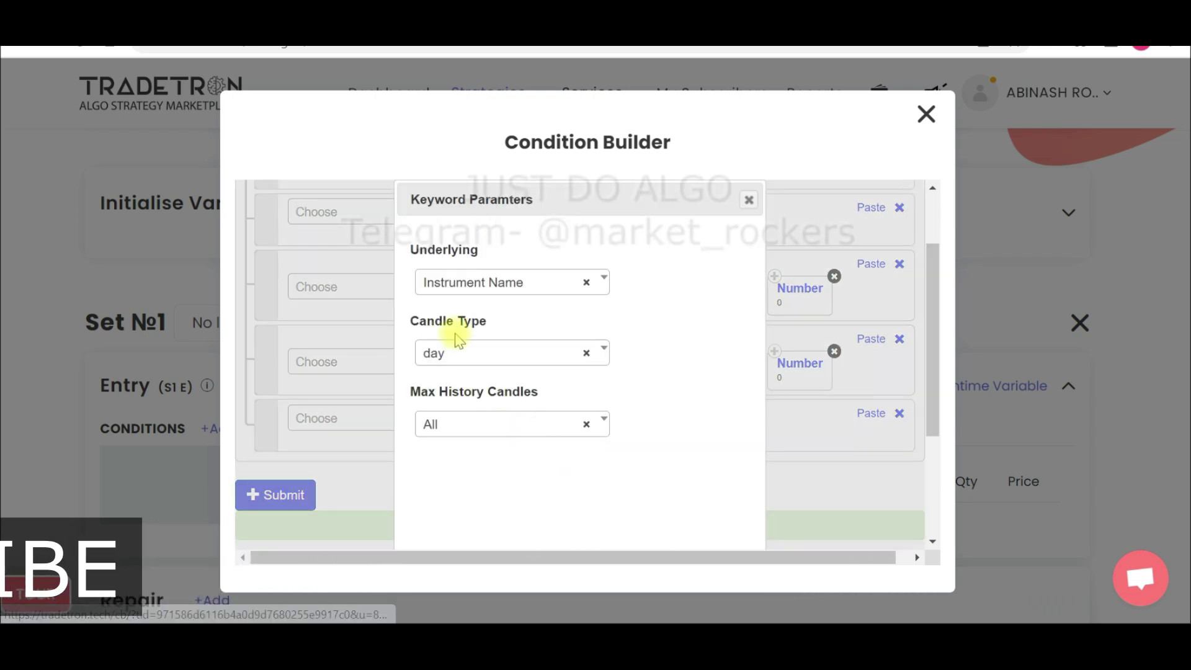
pyautogui.click(466, 358)
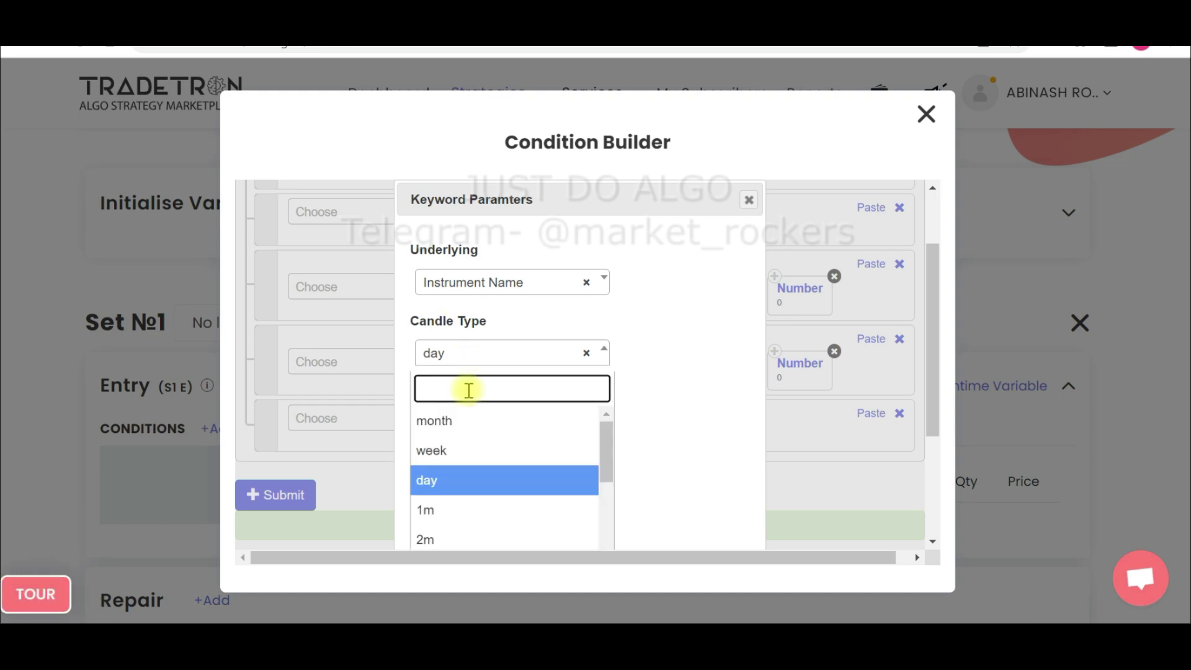
pyautogui.write('3')
pyautogui.click(497, 428)
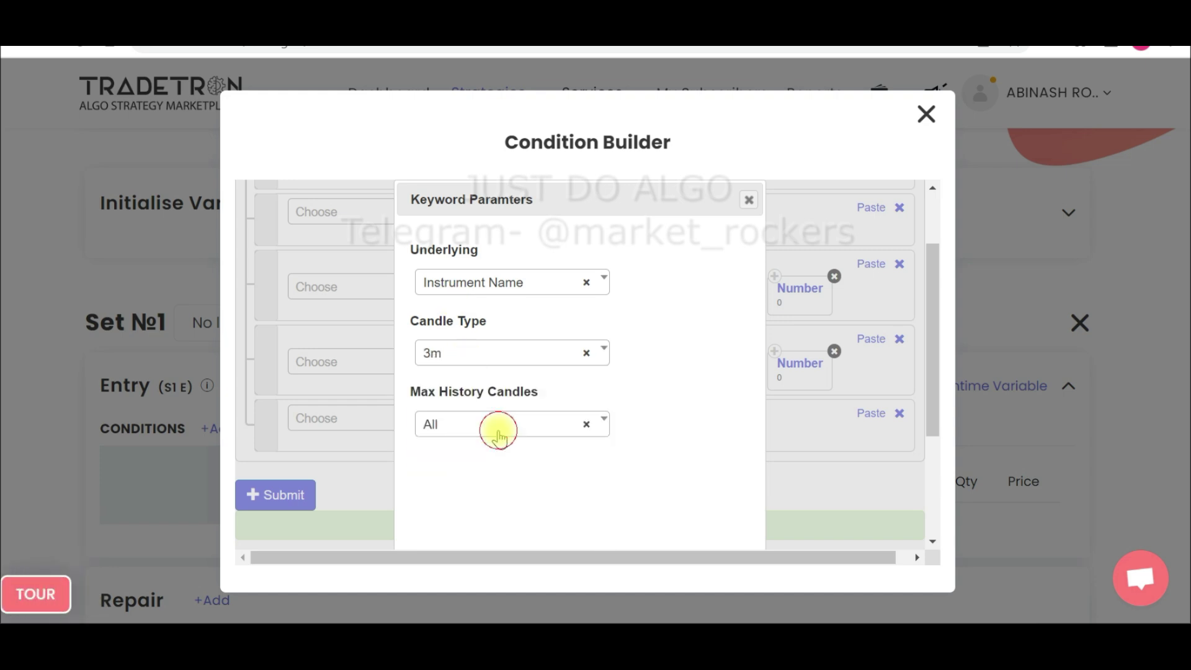
pyautogui.scroll(-5, 620, 513)
pyautogui.click(638, 520)
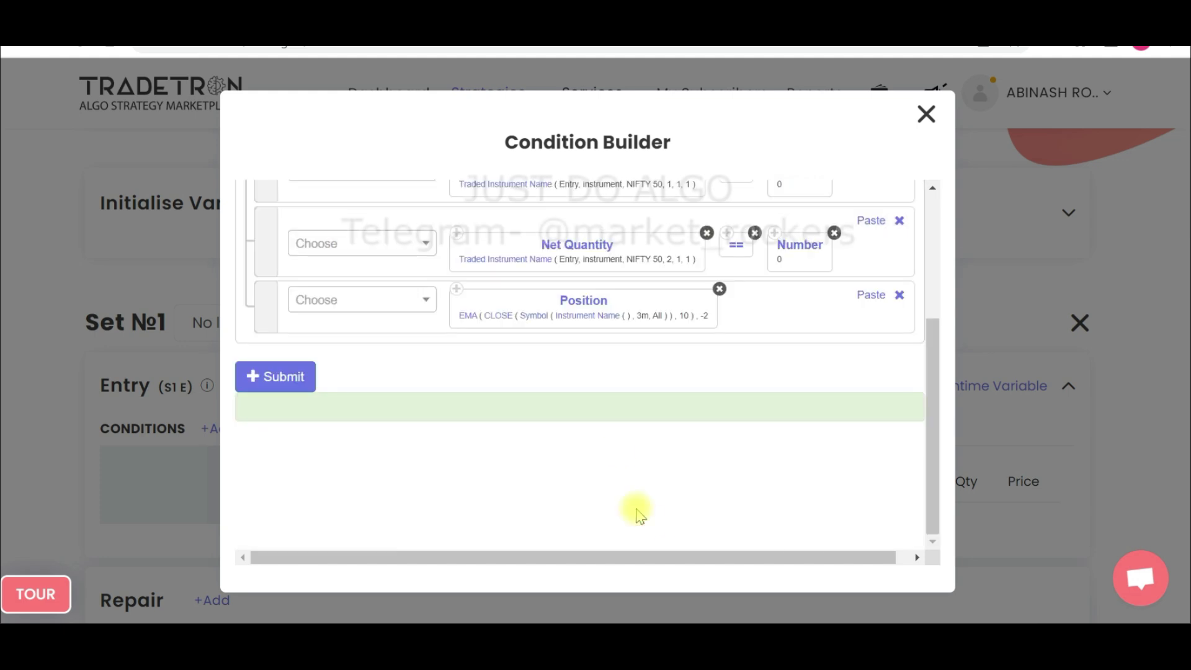
# Set the instrument of the fifth condition's Position block to exchange NFO with underlying NFO - NIFTY BANK
pyautogui.click(578, 323)
pyautogui.click(317, 261)
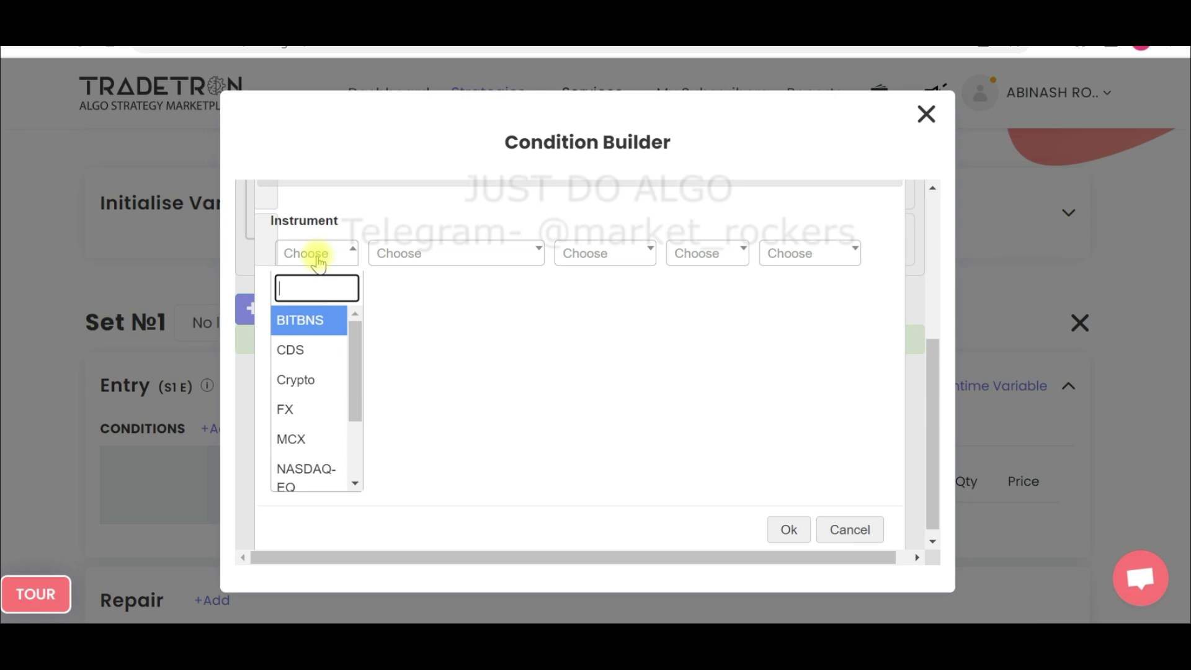
pyautogui.write('B')
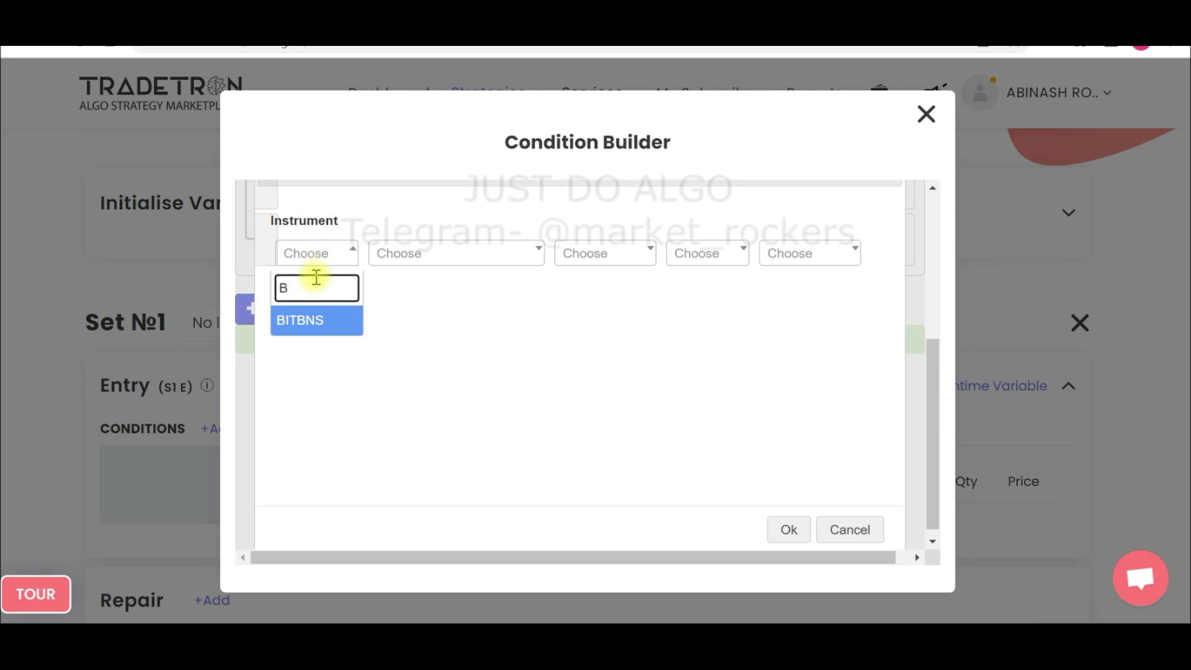
pyautogui.press('BackSpace')
pyautogui.write('NF')
pyautogui.click(340, 321)
pyautogui.click(399, 248)
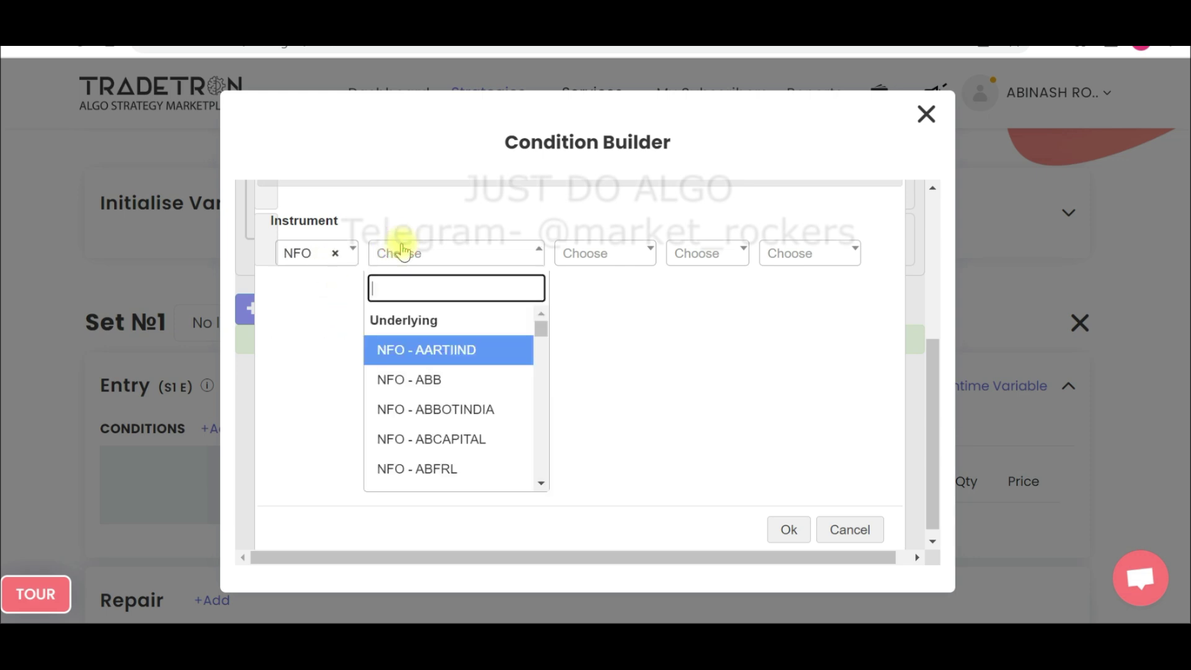
pyautogui.write('NIFTY')
pyautogui.hotkey('ctrl', 'a')
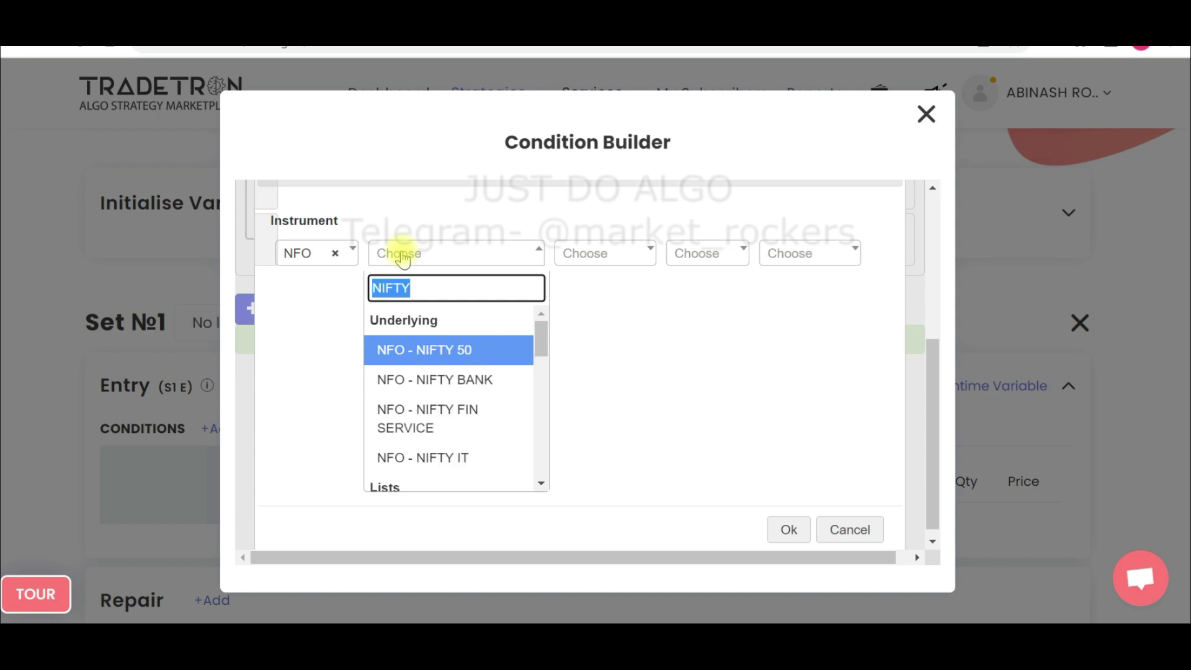
pyautogui.click(451, 379)
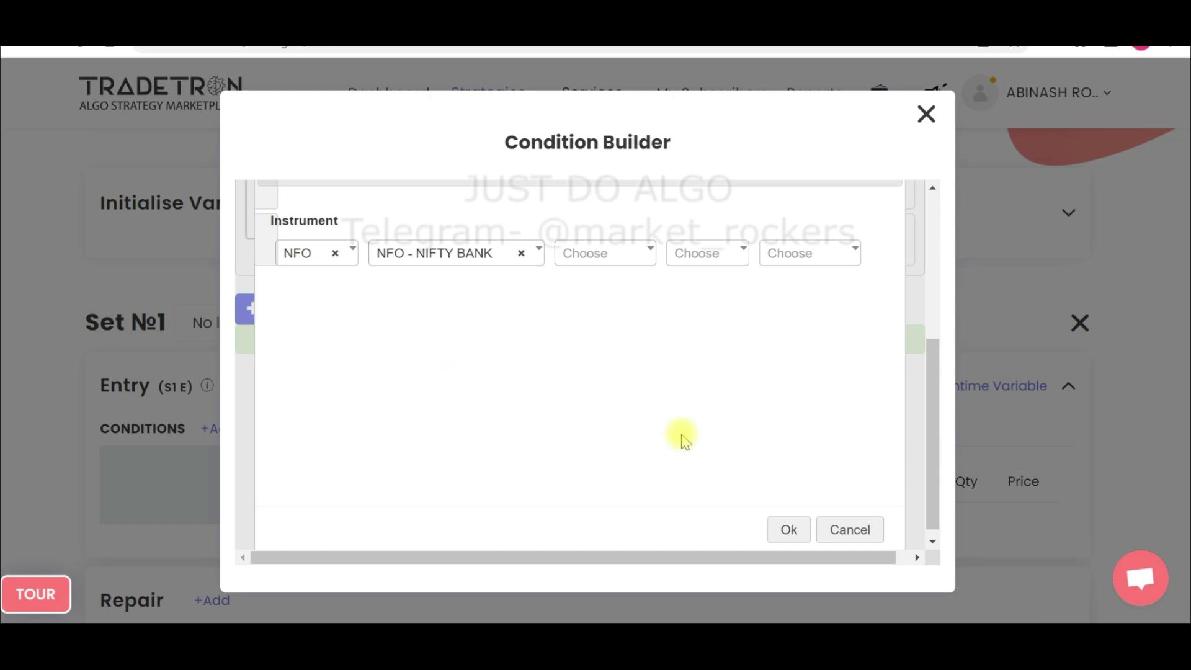
pyautogui.click(788, 531)
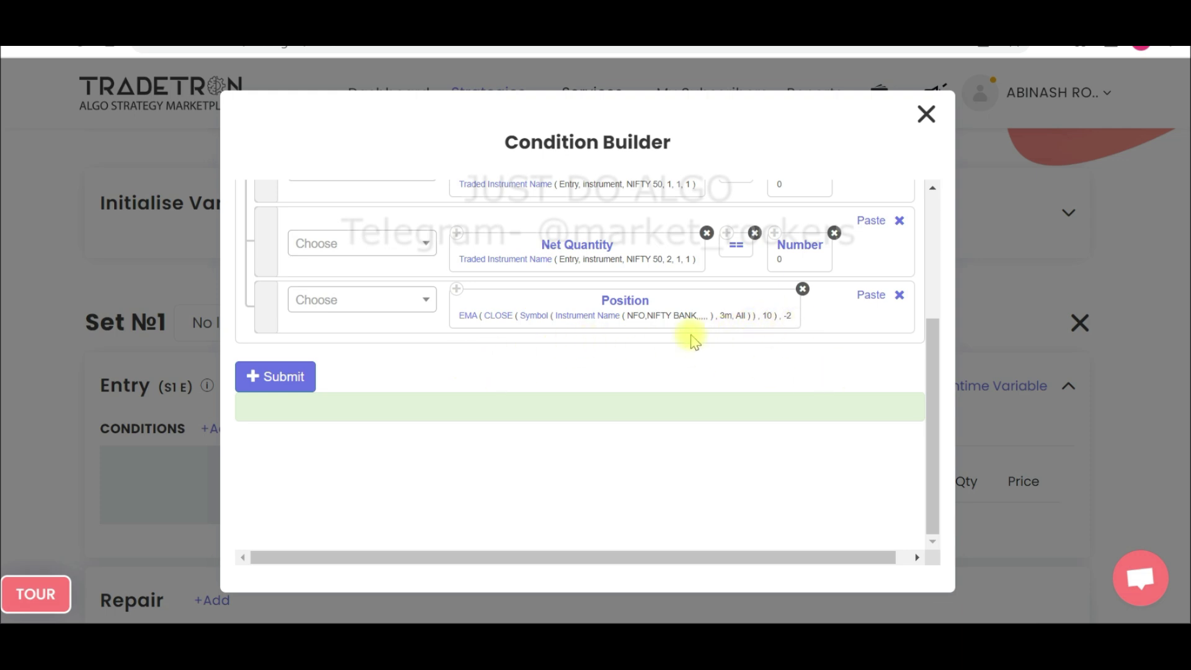
# Add the < operator to the fifth condition and paste a copy of its Position block after it
pyautogui.click(374, 303)
pyautogui.write('<')
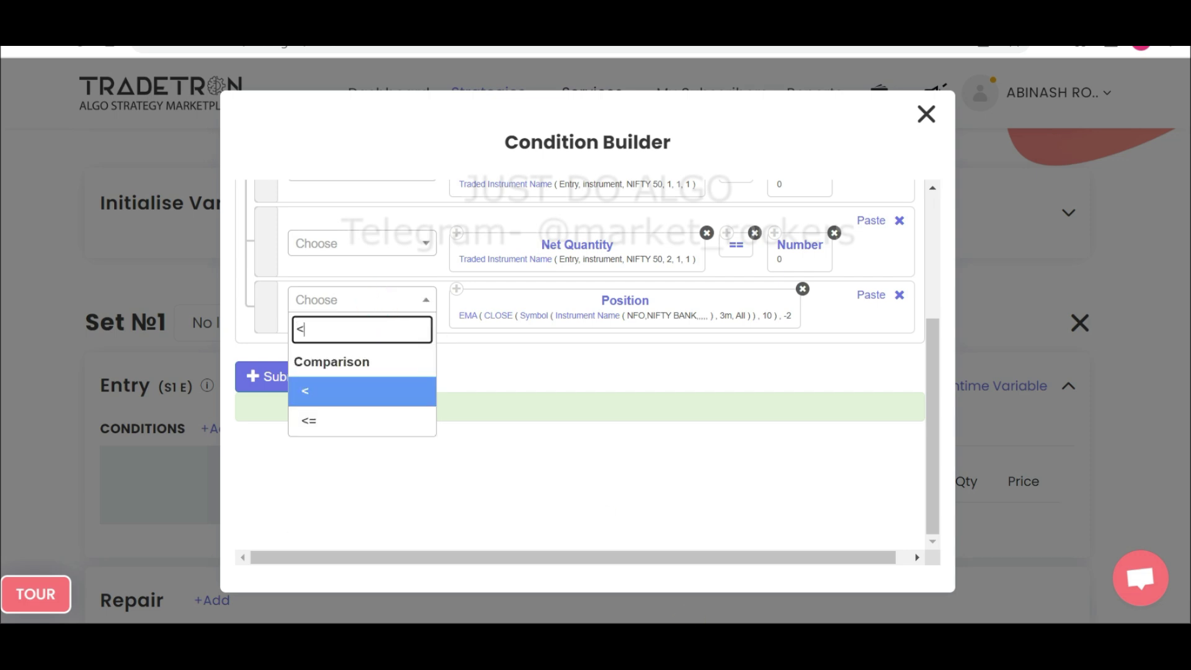
pyautogui.click(306, 391)
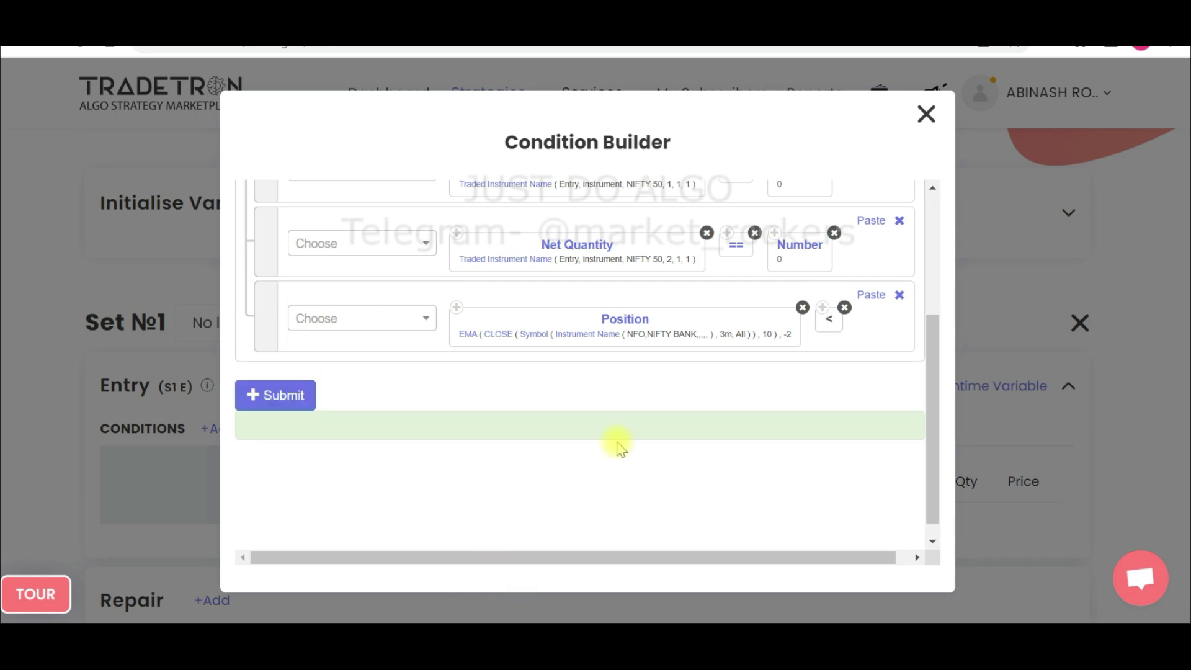
pyautogui.click(458, 308)
pyautogui.click(871, 295)
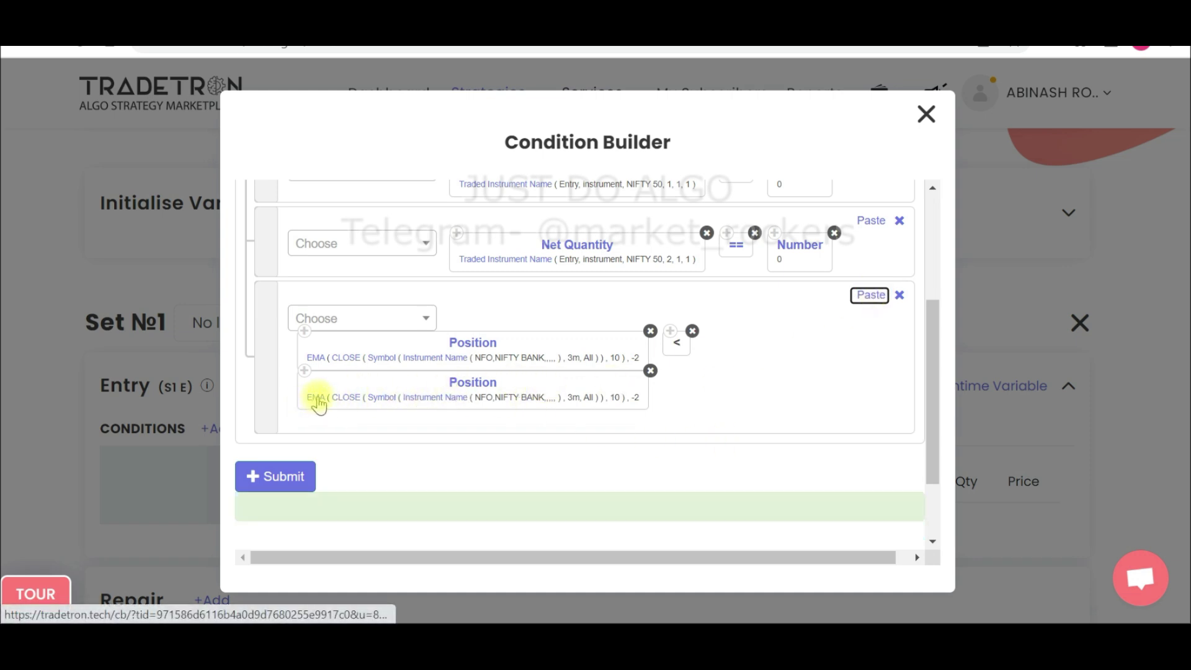
# Set the EMA period in the fifth condition's second Position block to 30
pyautogui.click(316, 397)
pyautogui.click(439, 348)
pyautogui.doubleClick(440, 350)
pyautogui.write('2')
pyautogui.write('30')
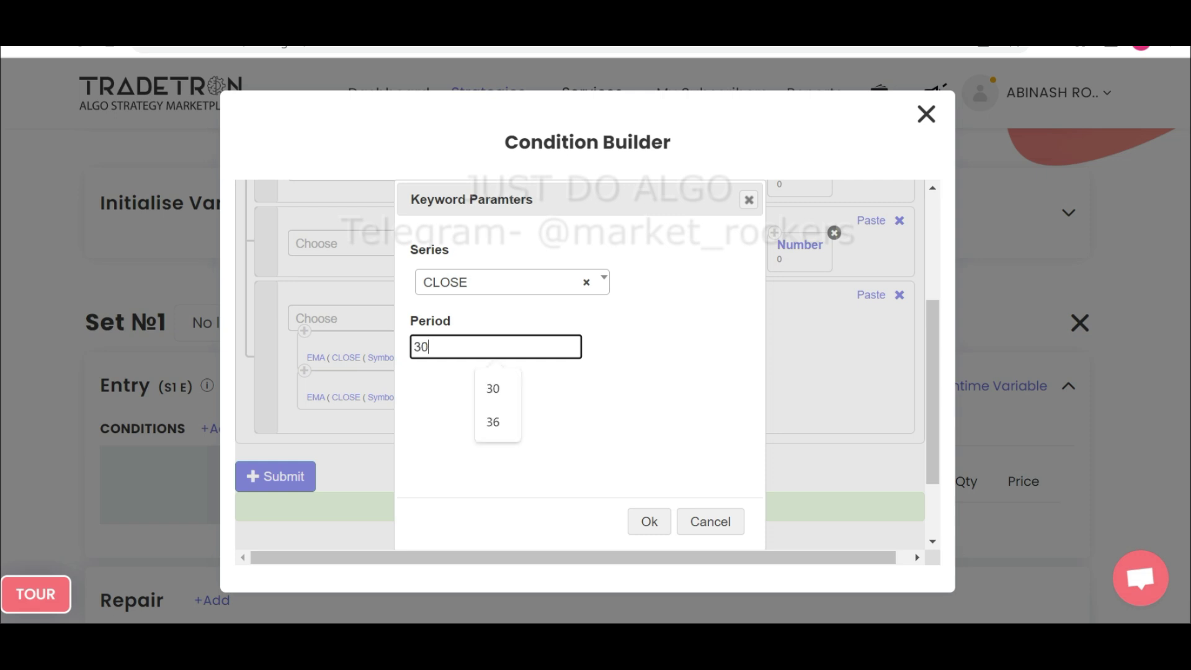
pyautogui.click(649, 521)
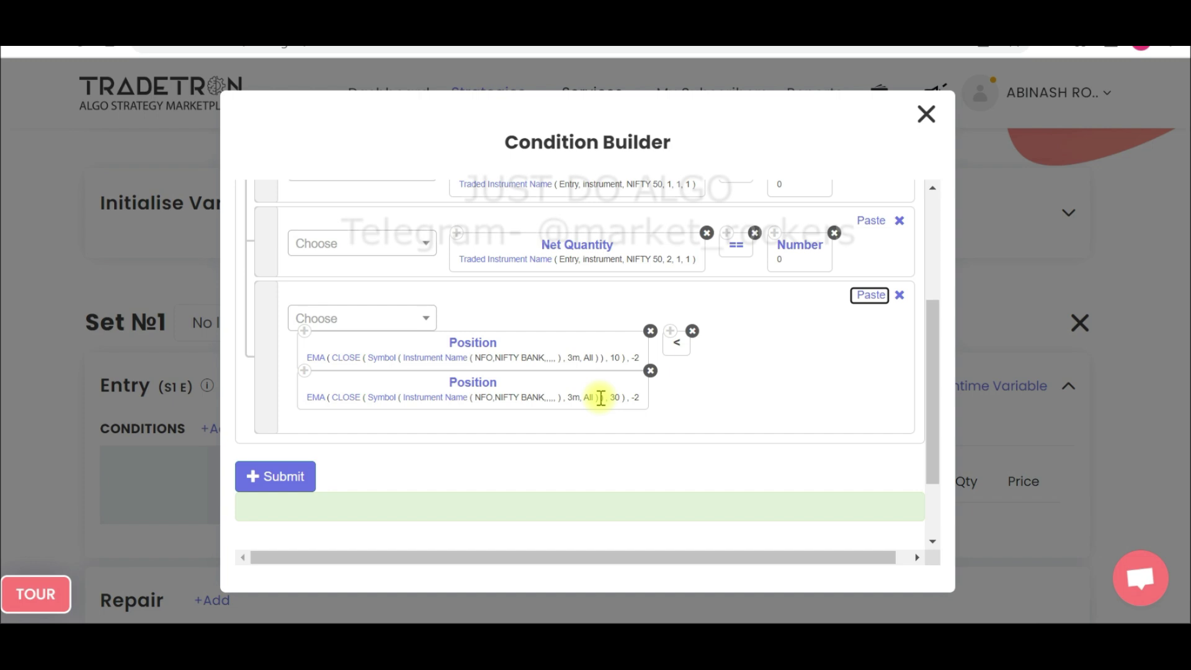
# Add a sixth condition and copy both Position blocks, with EMA periods 10 and 30, into it from the fifth
pyautogui.scroll(5, 590, 399)
pyautogui.click(807, 202)
pyautogui.scroll(-10, 544, 397)
pyautogui.scroll(3, 354, 412)
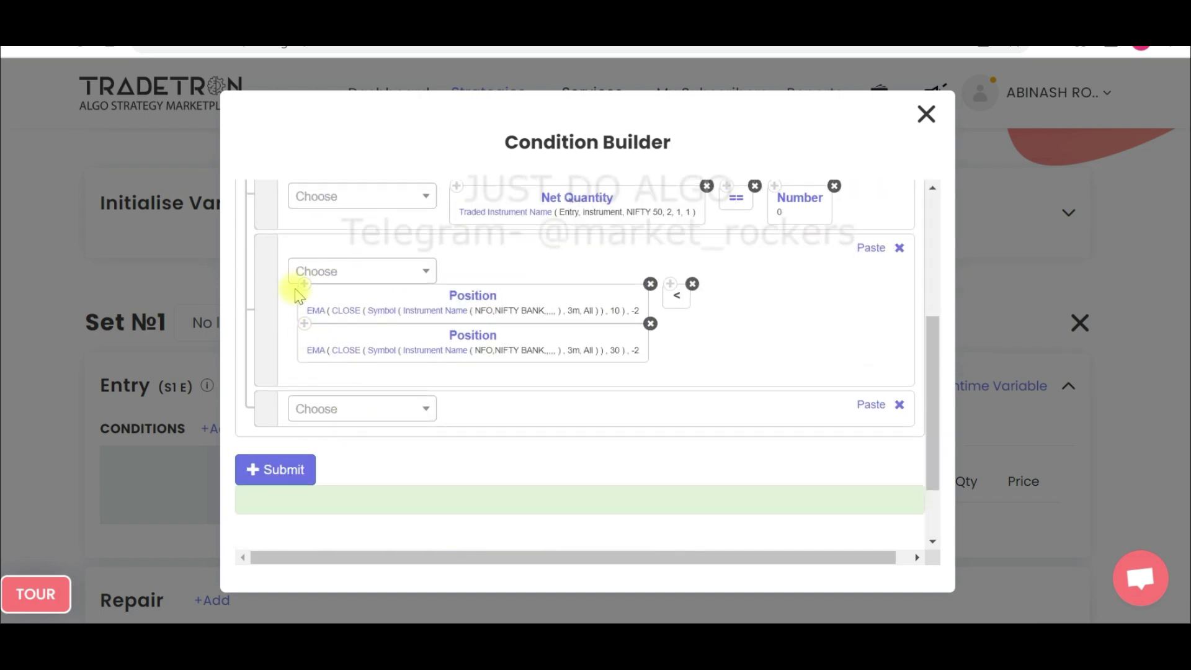
pyautogui.click(305, 284)
pyautogui.click(871, 404)
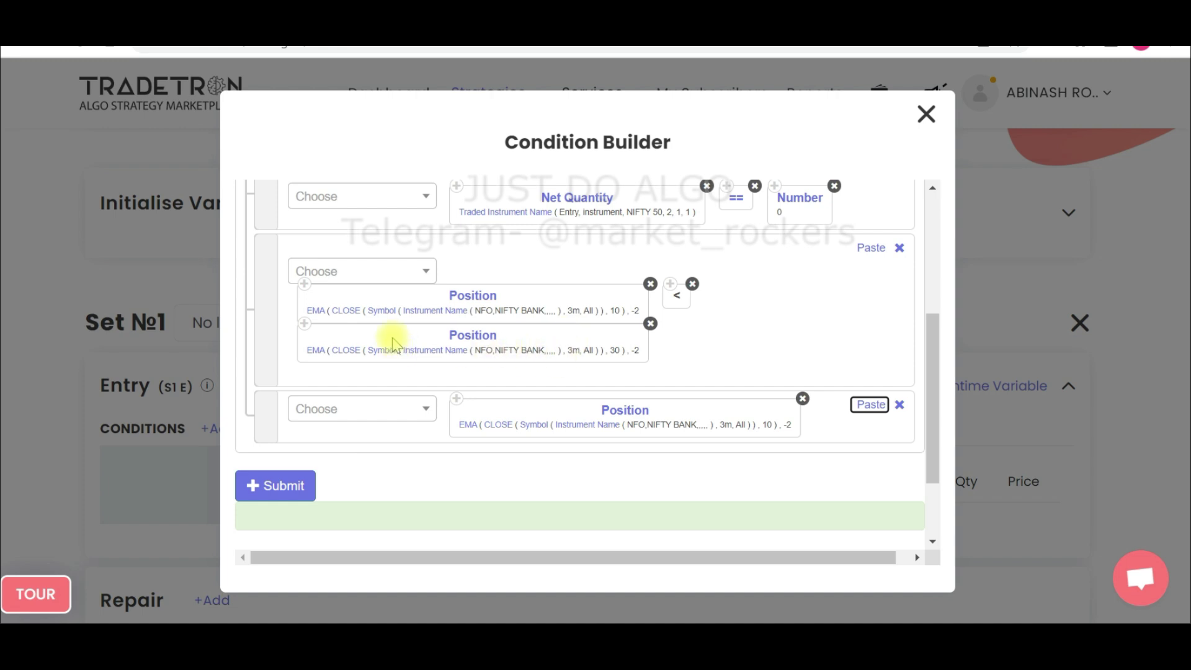
pyautogui.click(304, 323)
pyautogui.click(870, 405)
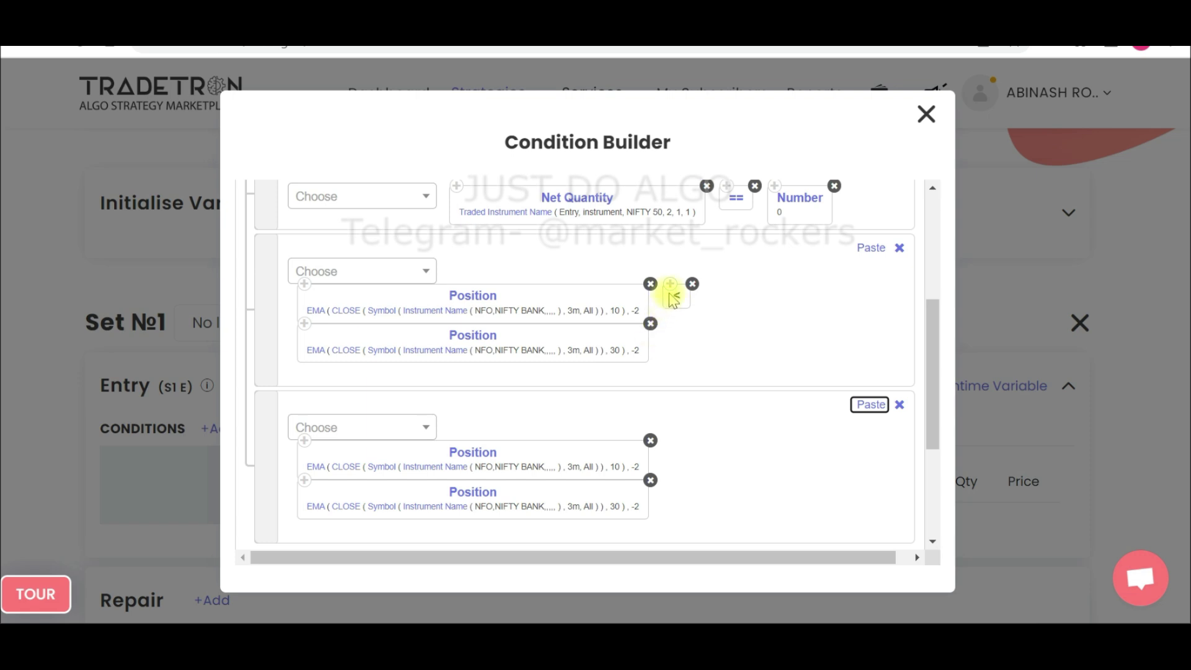
# Add the > operator to the sixth condition and move it between the two Position blocks
pyautogui.click(349, 435)
pyautogui.write('>')
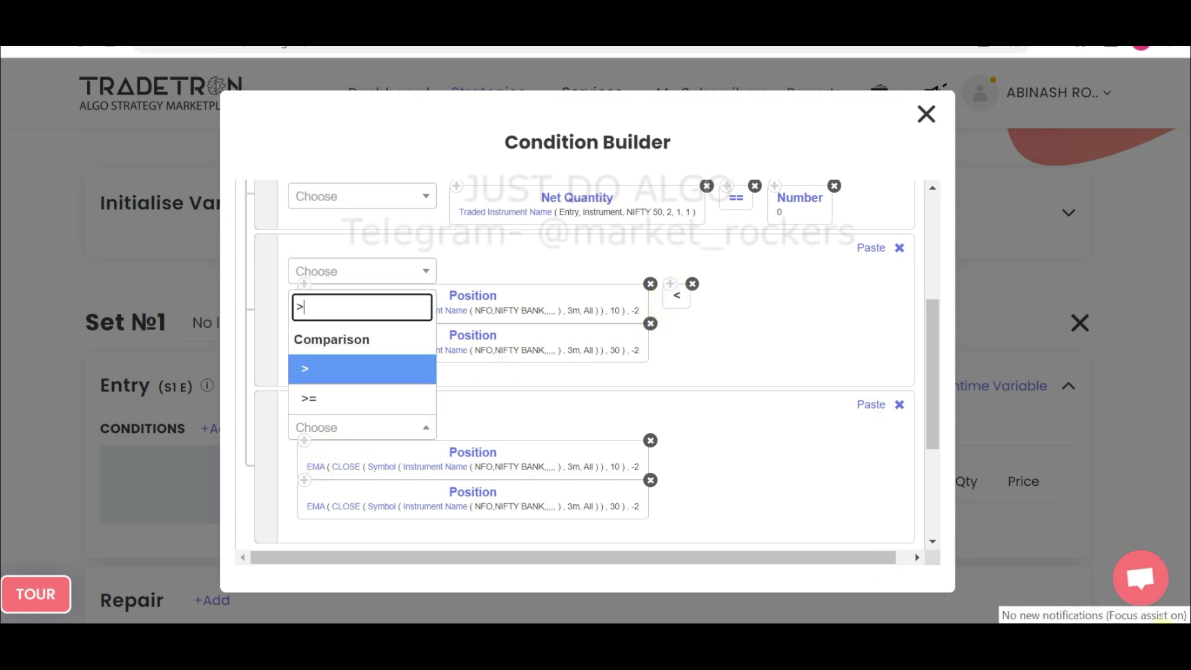
pyautogui.click(332, 369)
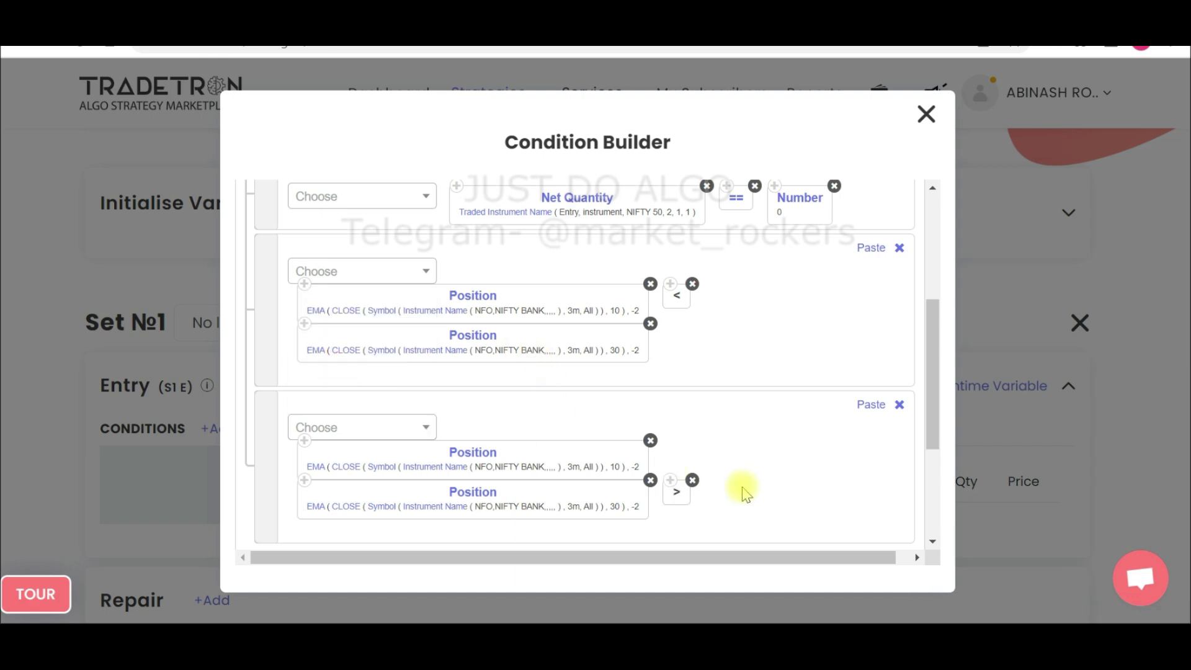
pyautogui.moveTo(687, 496); pyautogui.dragTo(697, 457)
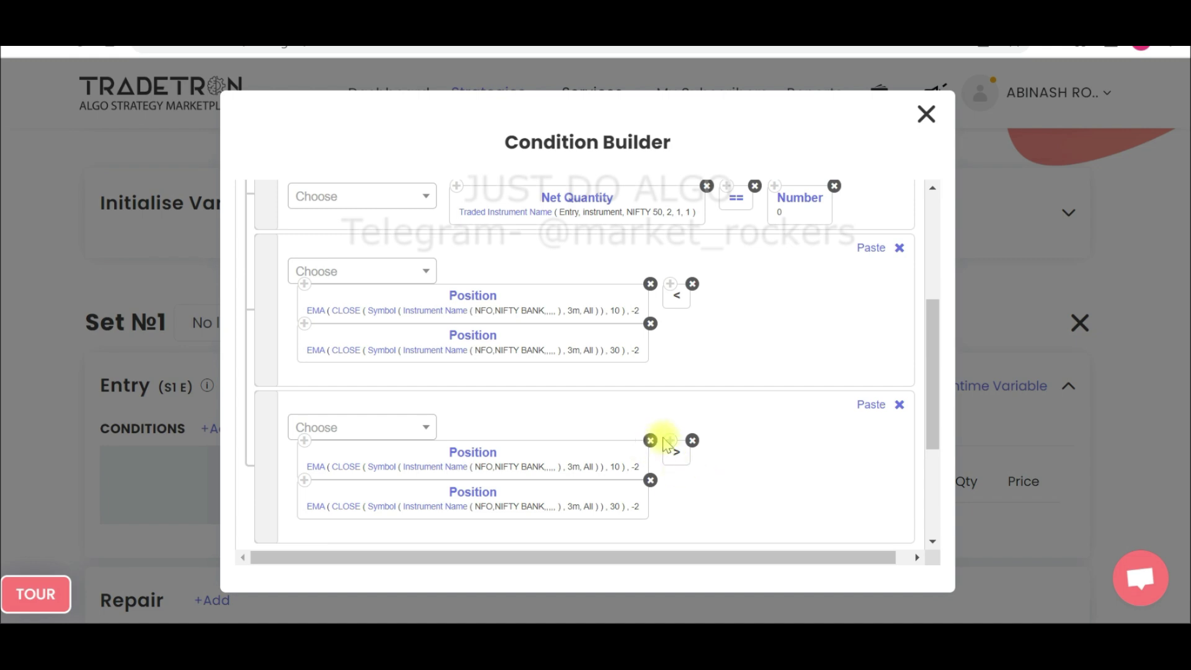
# Set the position of the sixth condition's period-10 EMA block to -1
pyautogui.scroll(-3, 770, 438)
pyautogui.scroll(2, 767, 434)
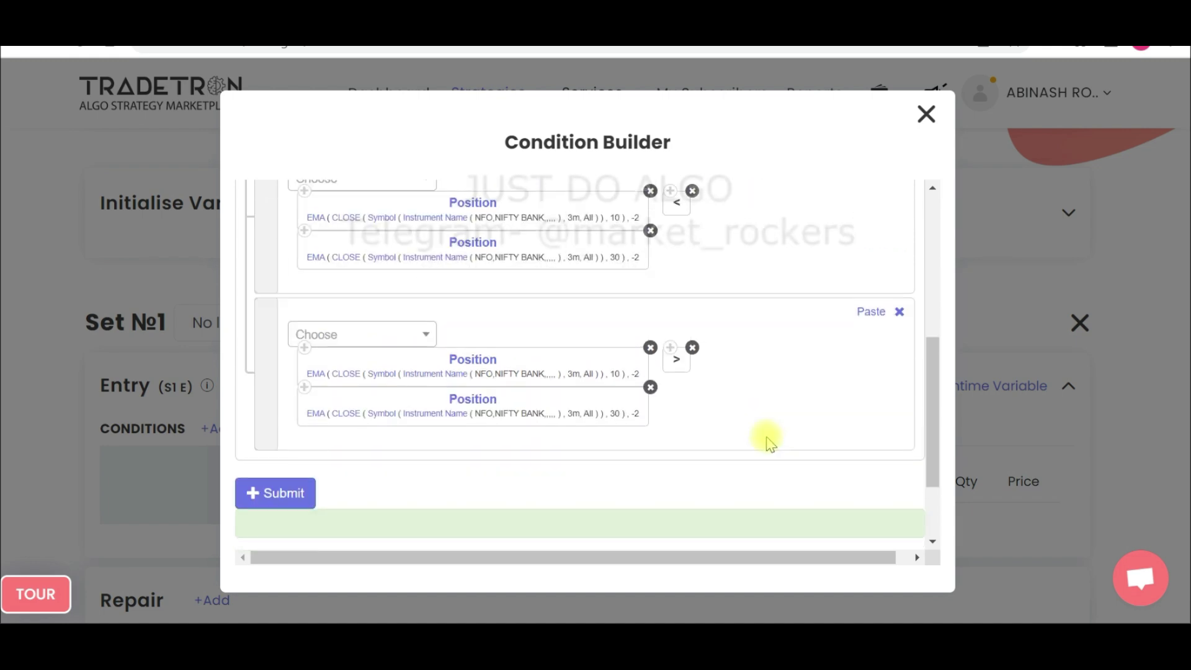
pyautogui.click(430, 379)
pyautogui.doubleClick(422, 347)
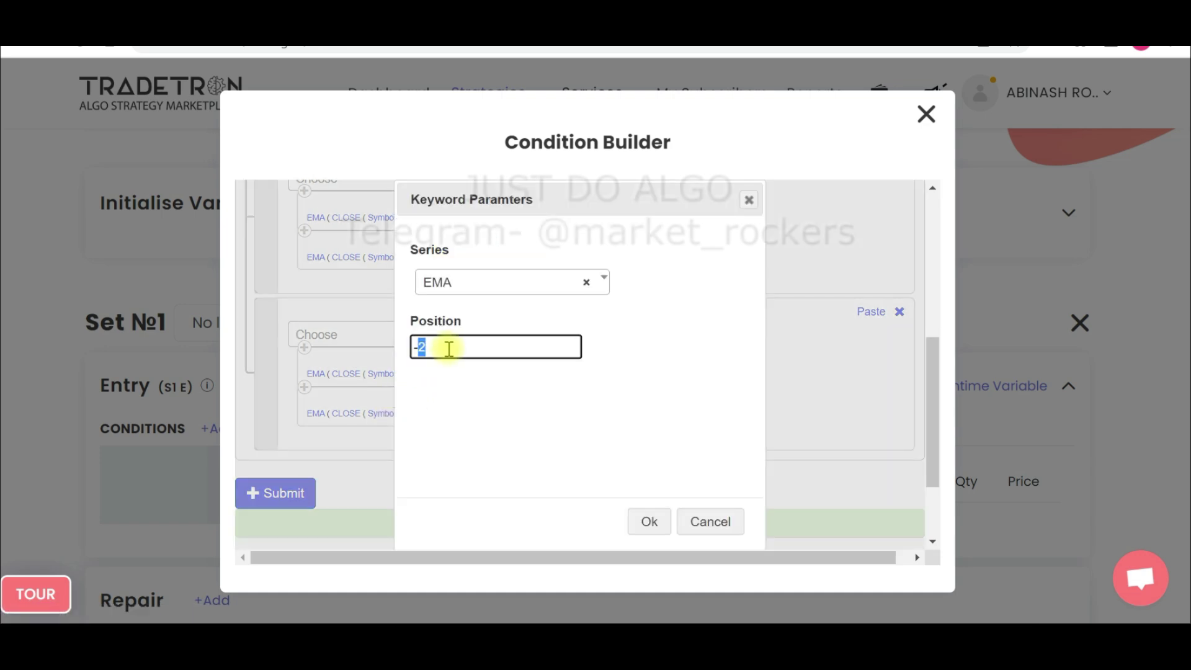
pyautogui.write('1')
pyautogui.press('Tab')
pyautogui.press('Return')
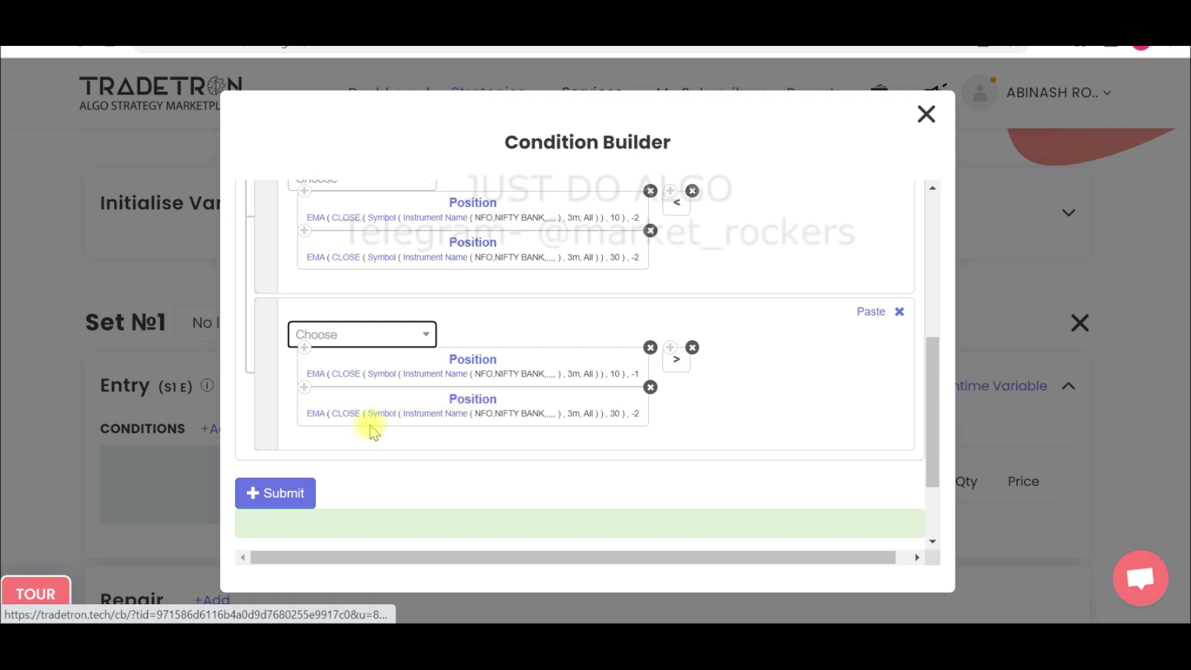
# Set the position of the sixth condition's period-30 EMA block to -1
pyautogui.click(456, 402)
pyautogui.moveTo(421, 347); pyautogui.dragTo(459, 347)
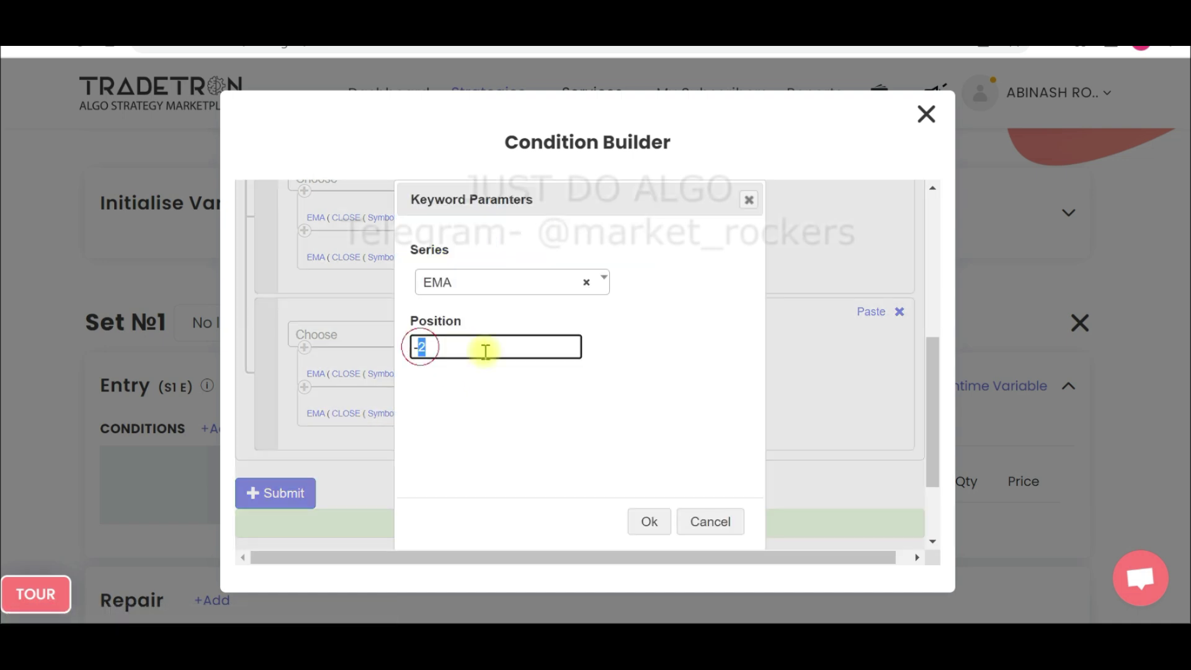
pyautogui.write('1')
pyautogui.press('Tab')
pyautogui.press('Return')
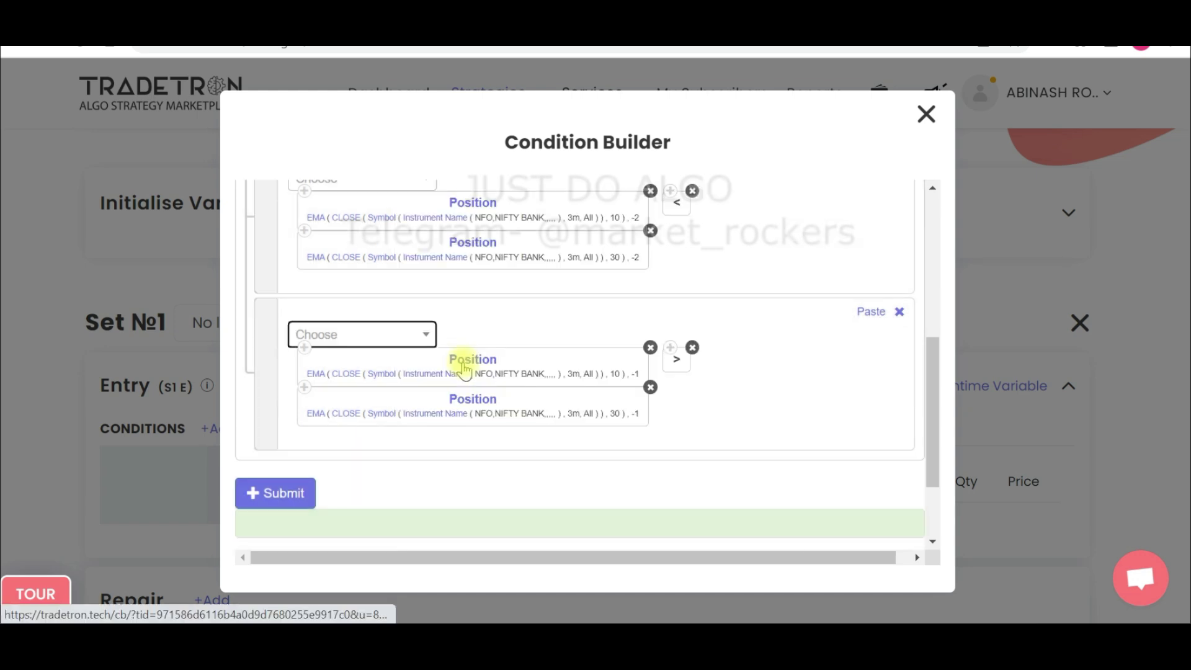
# Submit the six entry conditions to generate their combined expression
pyautogui.click(301, 492)
pyautogui.scroll(-5, 623, 355)
pyautogui.scroll(8, 627, 361)
# Add a blank seventh condition to the AND group of Set 1's entry conditions
pyautogui.scroll(2, 752, 266)
pyautogui.scroll(-1, 798, 234)
pyautogui.scroll(1, 806, 199)
pyautogui.click(810, 203)
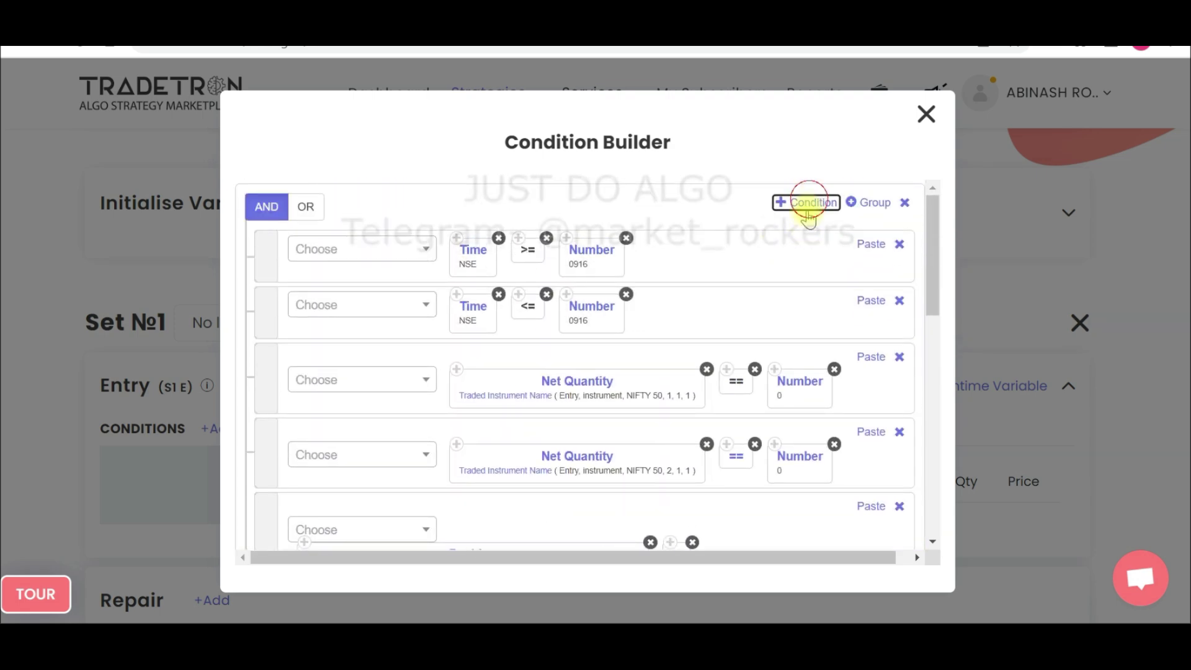
pyautogui.scroll(-10, 686, 277)
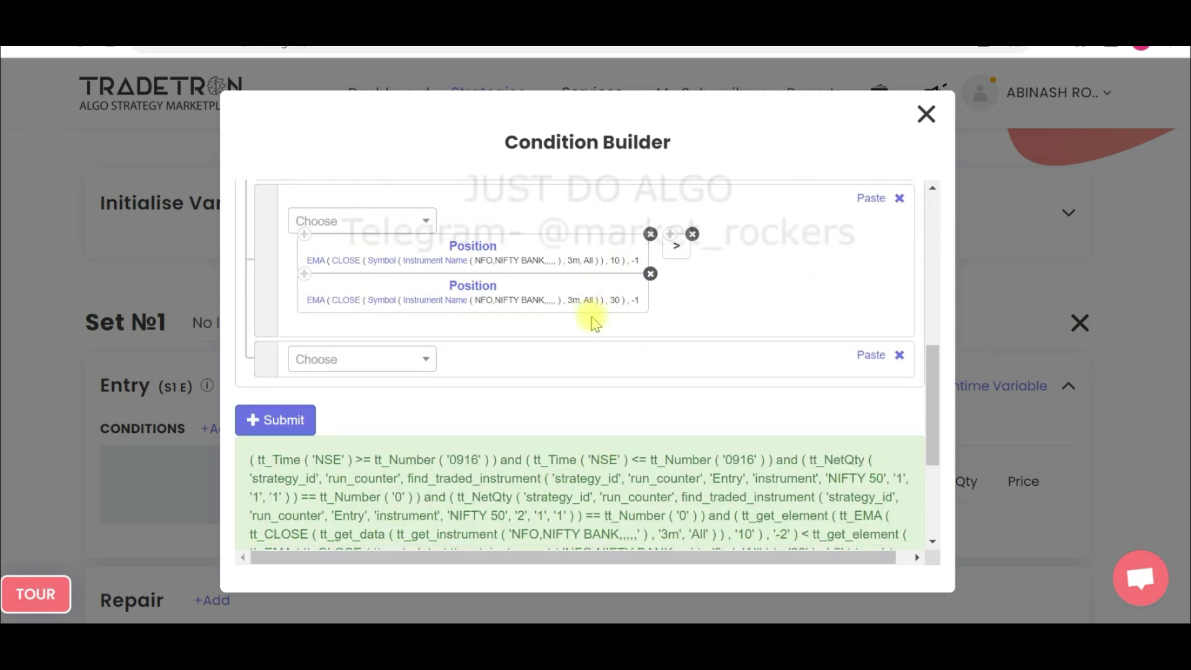
pyautogui.click(371, 366)
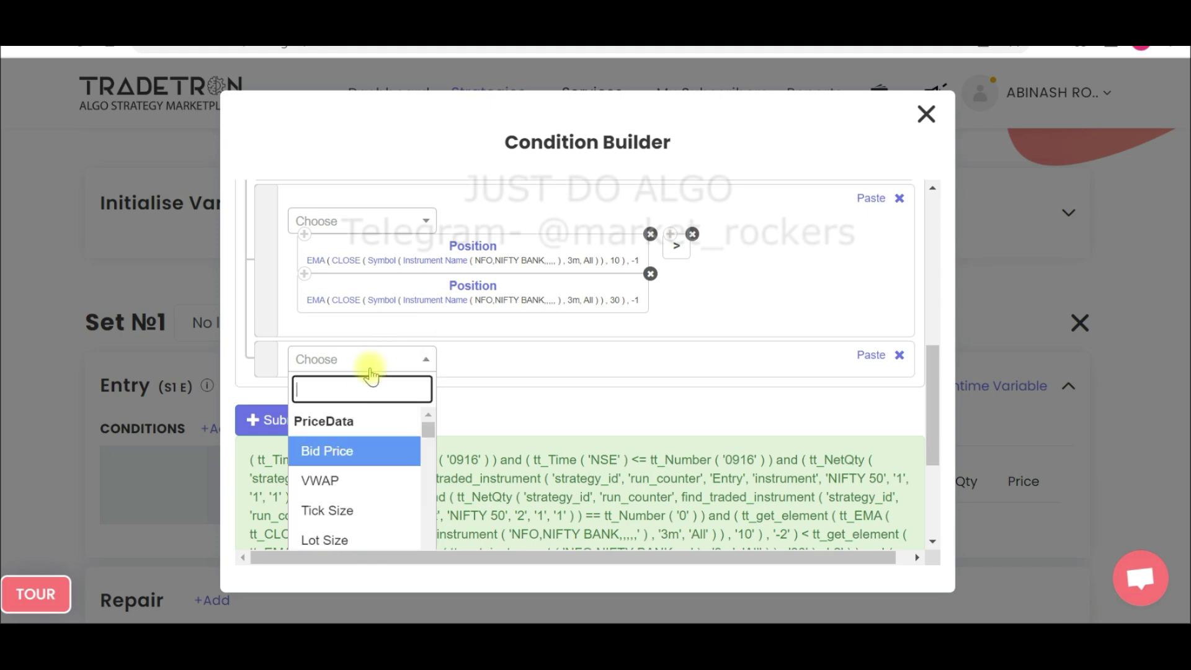
pyautogui.write('POS')
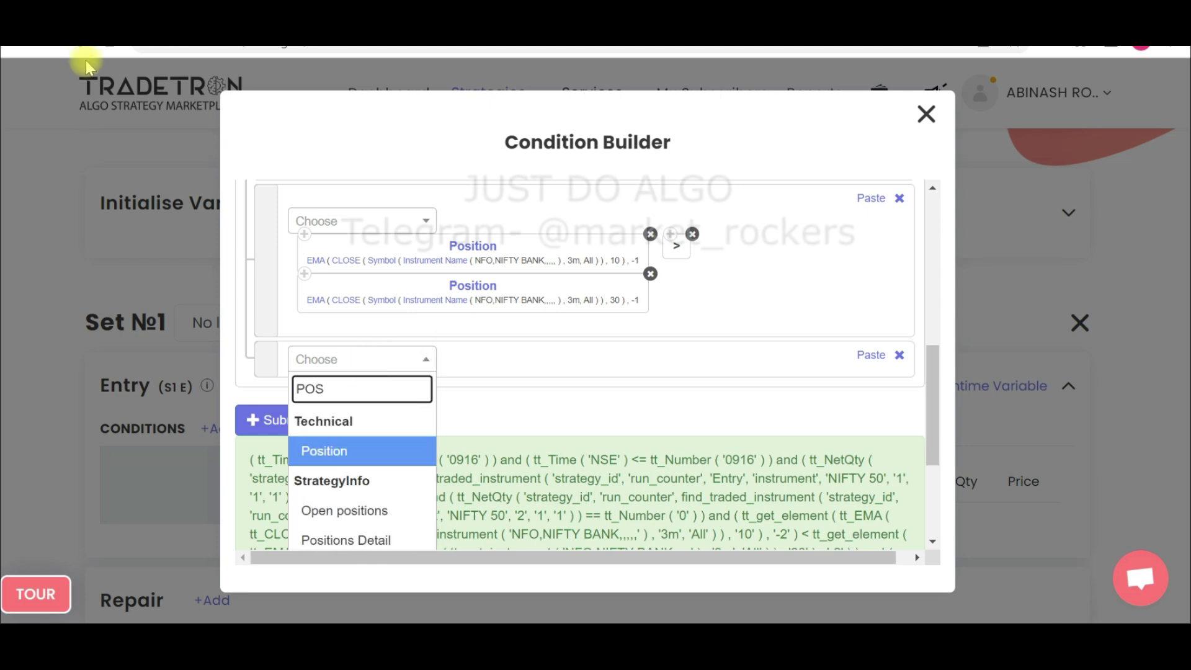
pyautogui.click(295, 461)
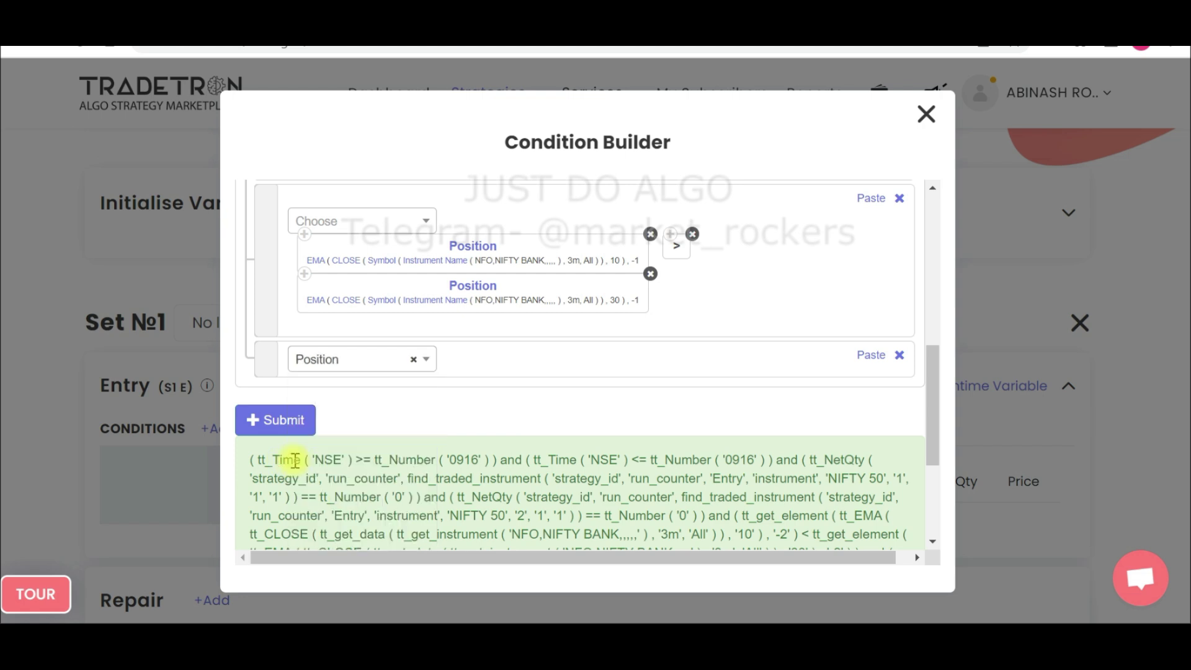
pyautogui.click(469, 286)
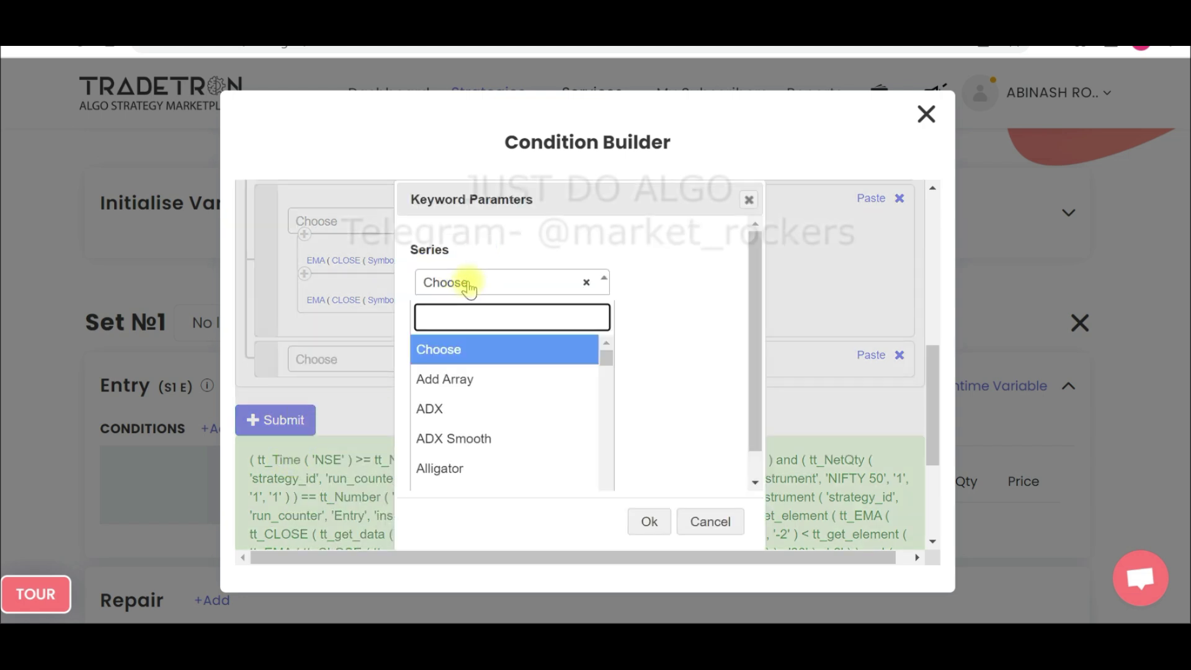
pyautogui.write('CRO')
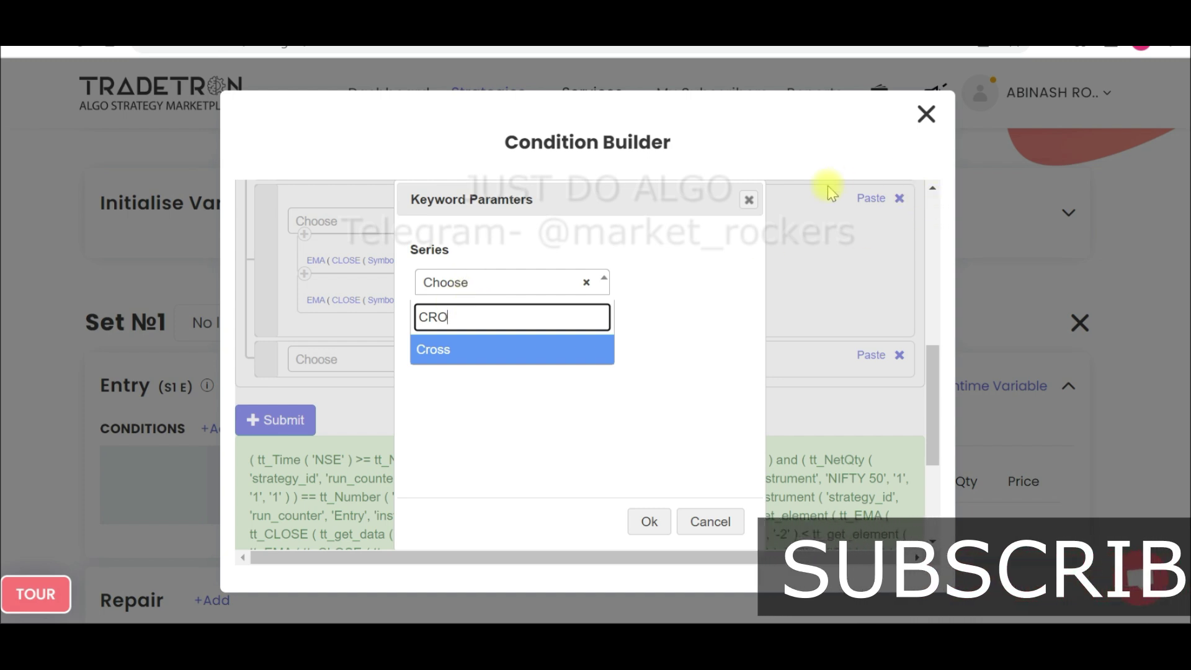
pyautogui.click(757, 197)
# Try a Cross keyword in the seventh condition with EMA as both Series 1 and Series 2
pyautogui.click(394, 361)
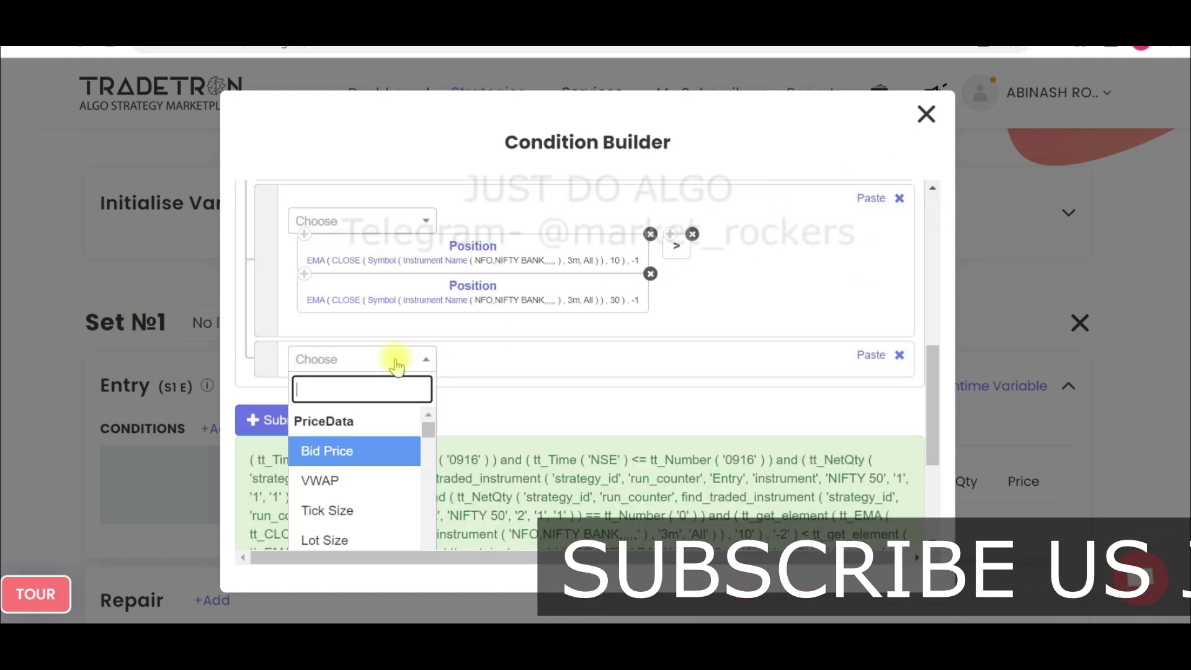
pyautogui.write('CROS')
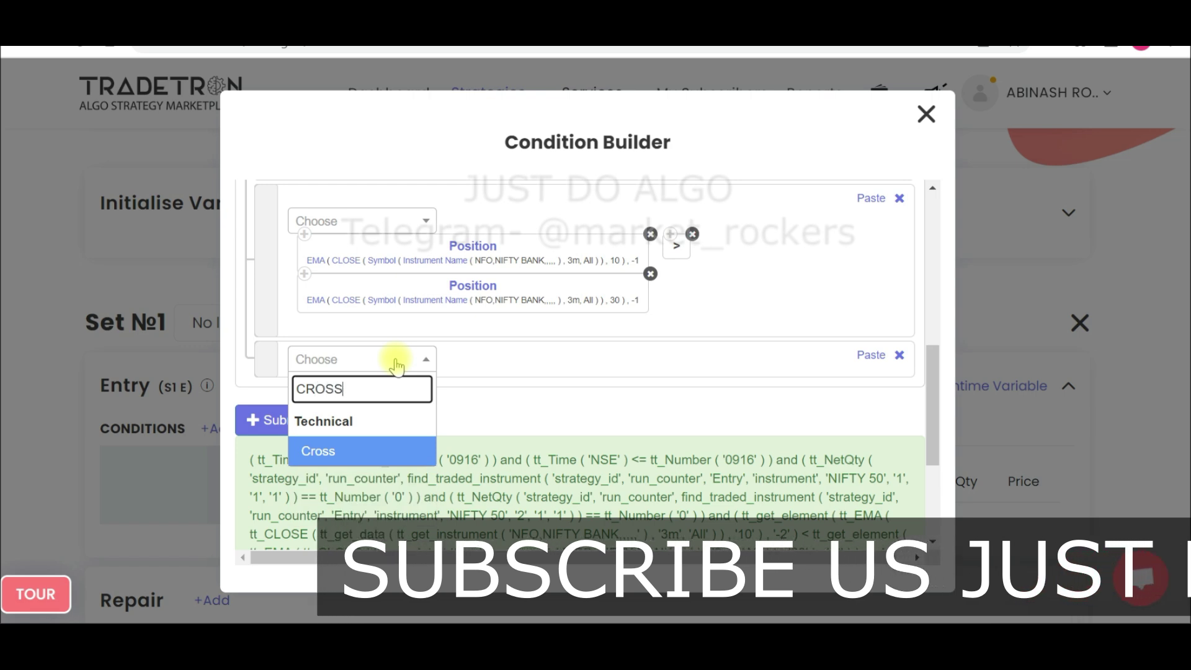
pyautogui.write('S')
pyautogui.click(365, 450)
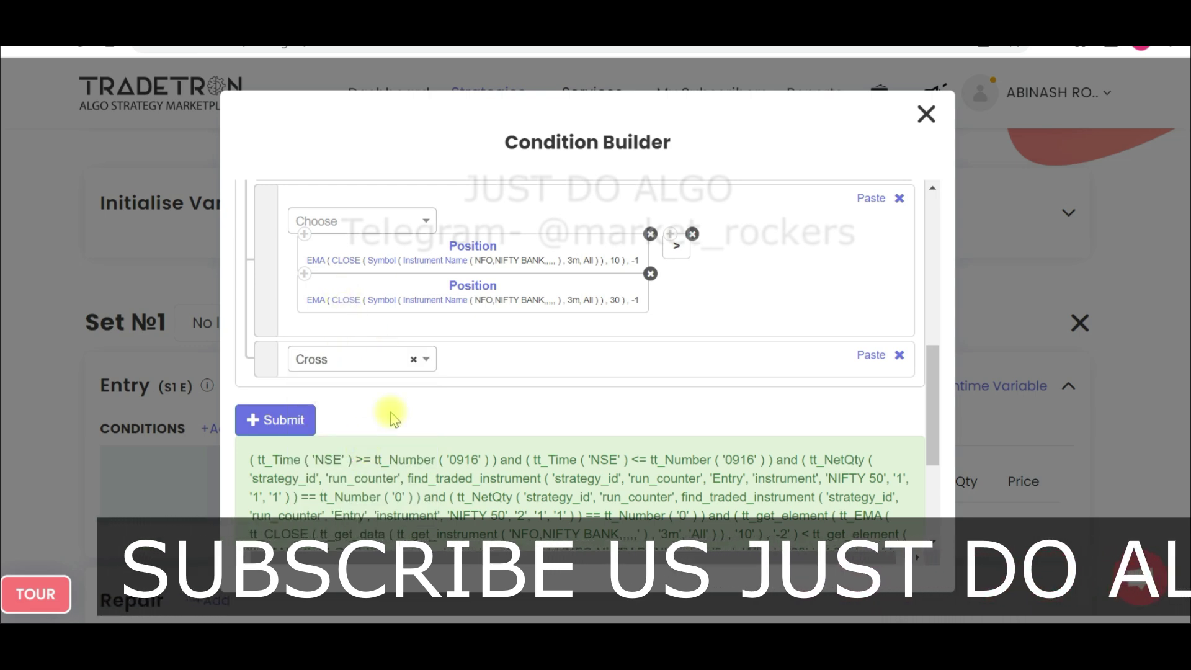
pyautogui.click(473, 284)
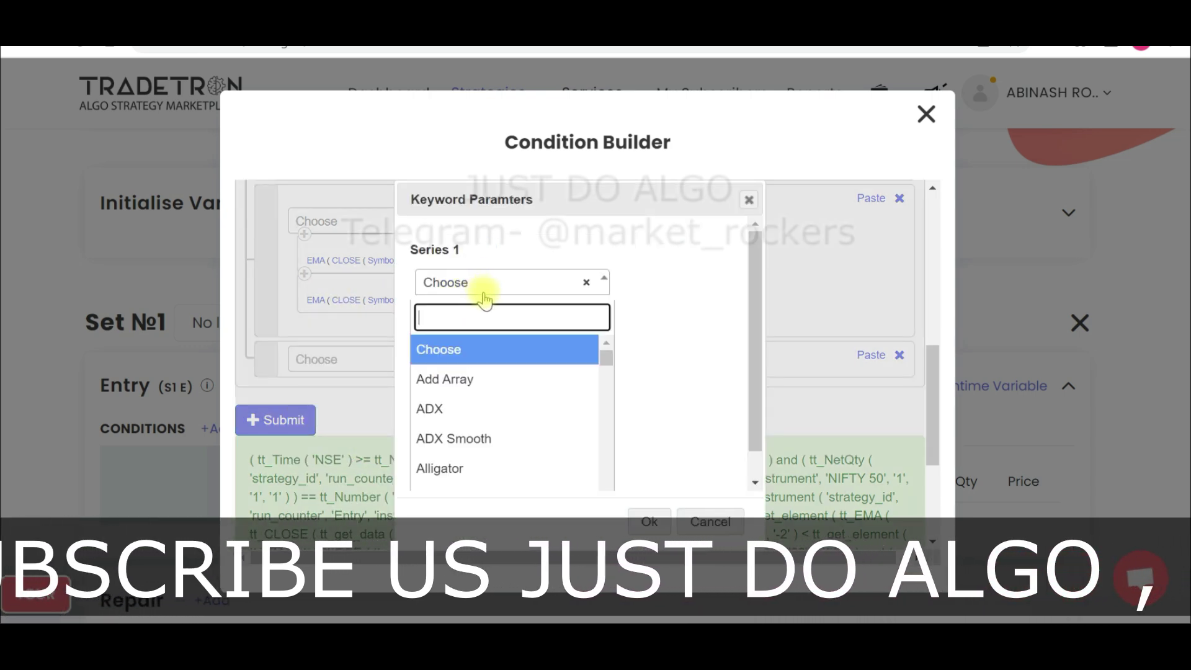
pyautogui.write('EMA')
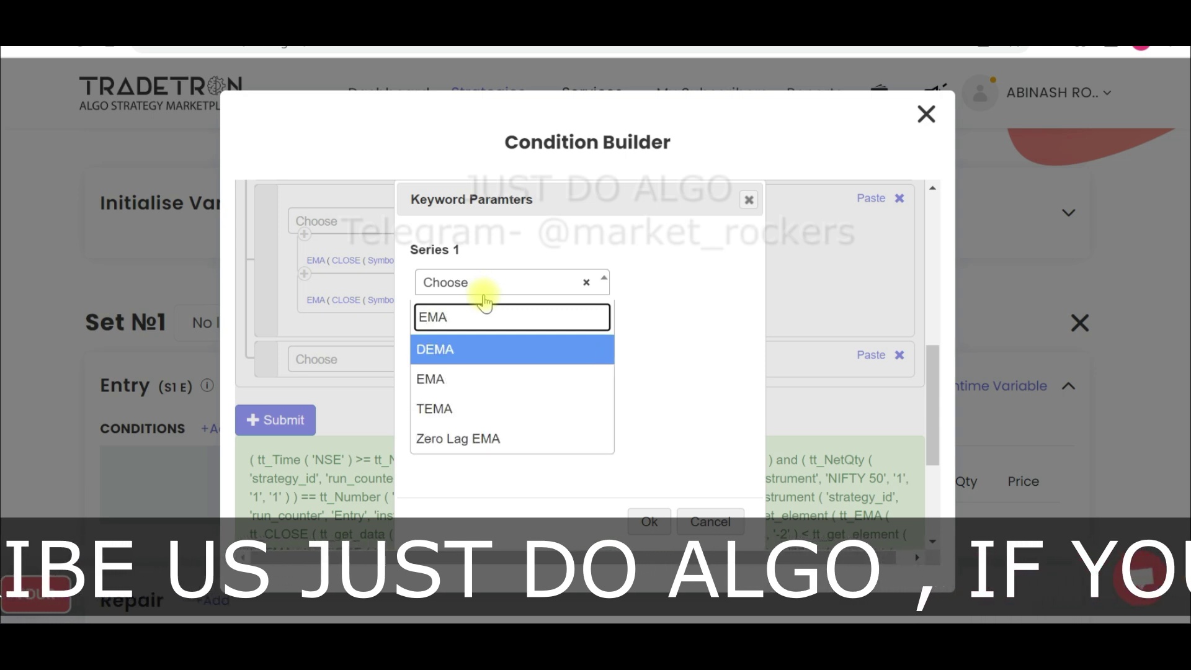
pyautogui.click(452, 378)
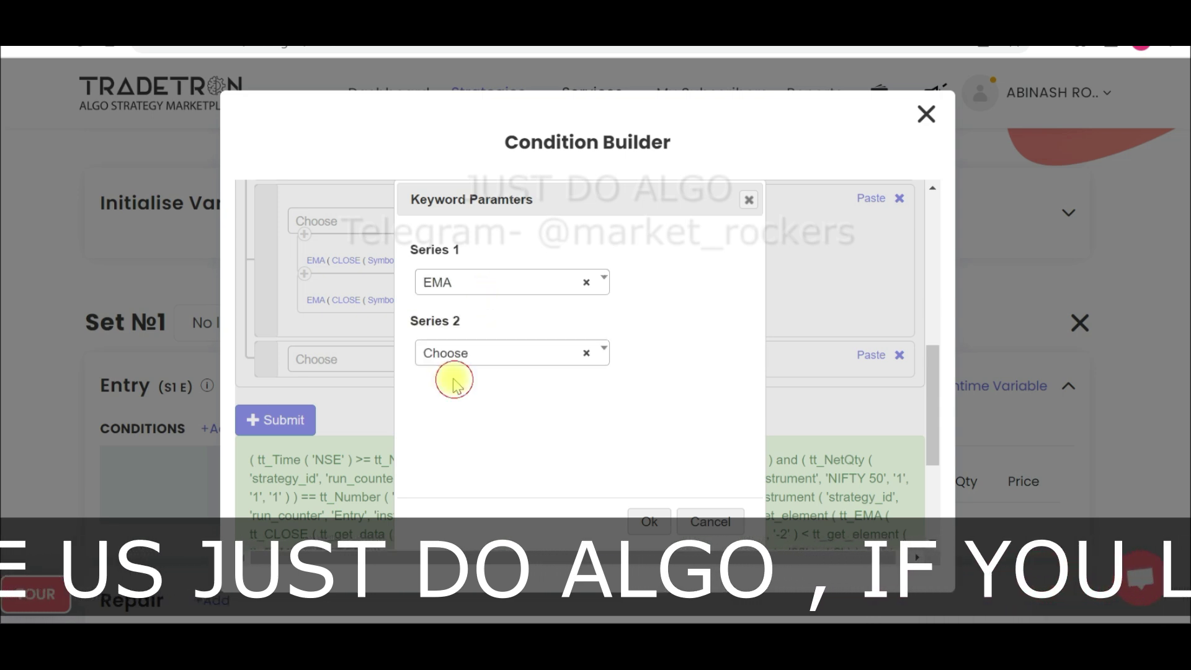
pyautogui.click(488, 355)
pyautogui.write('EMA')
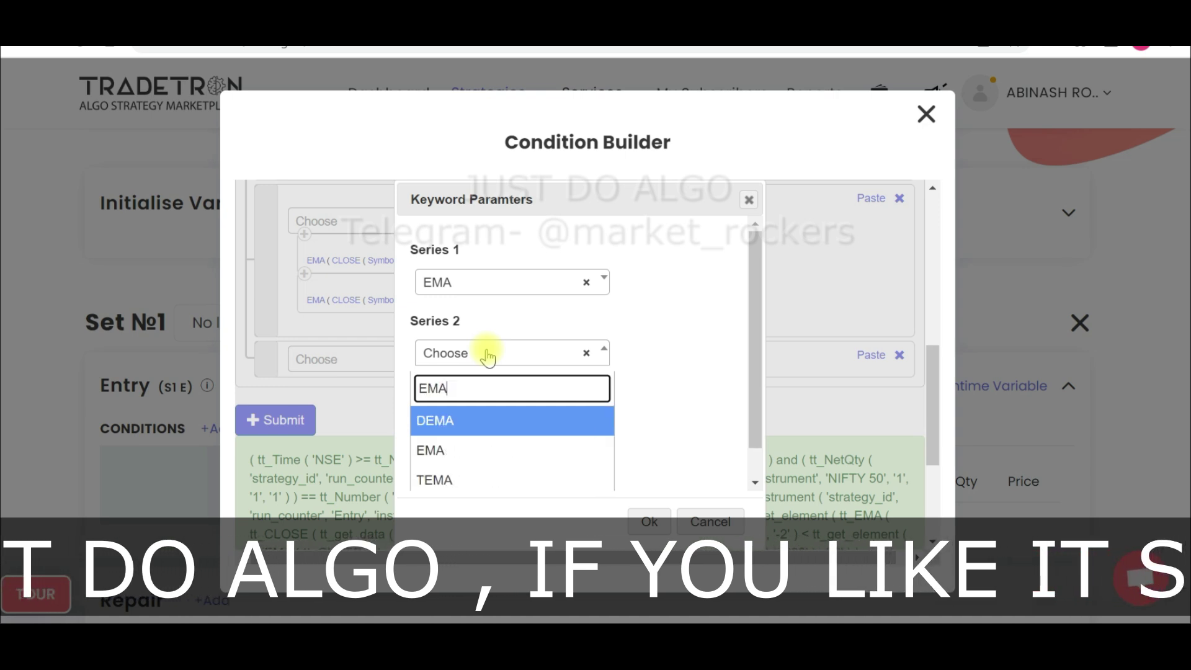
pyautogui.click(478, 451)
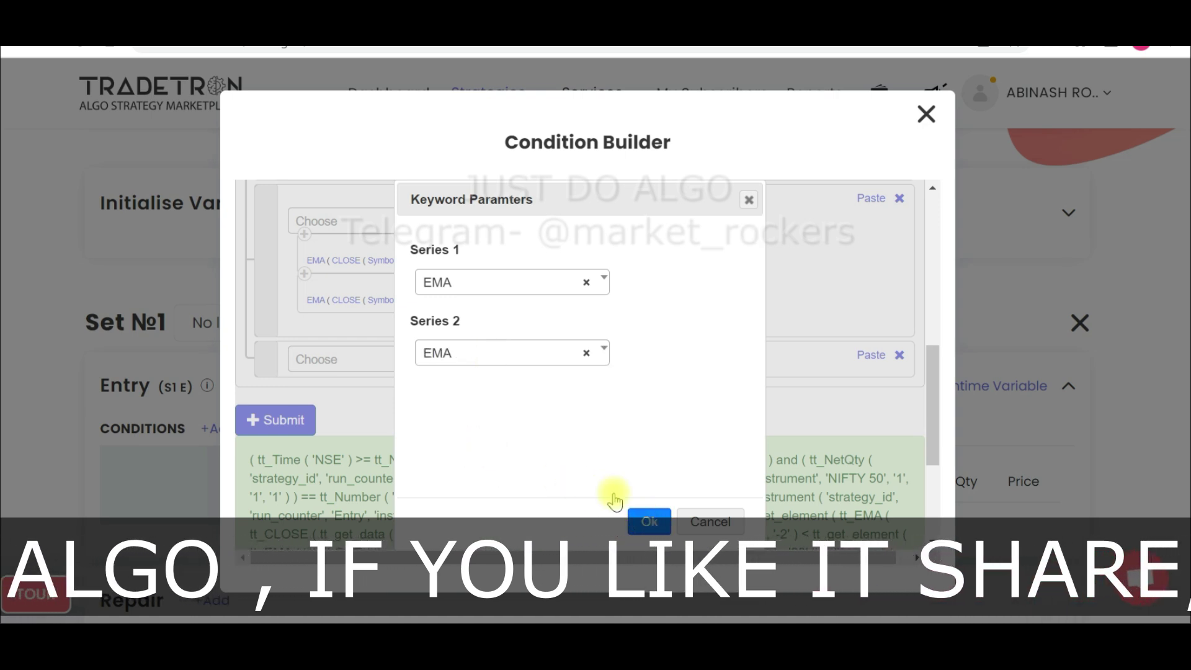
pyautogui.click(643, 522)
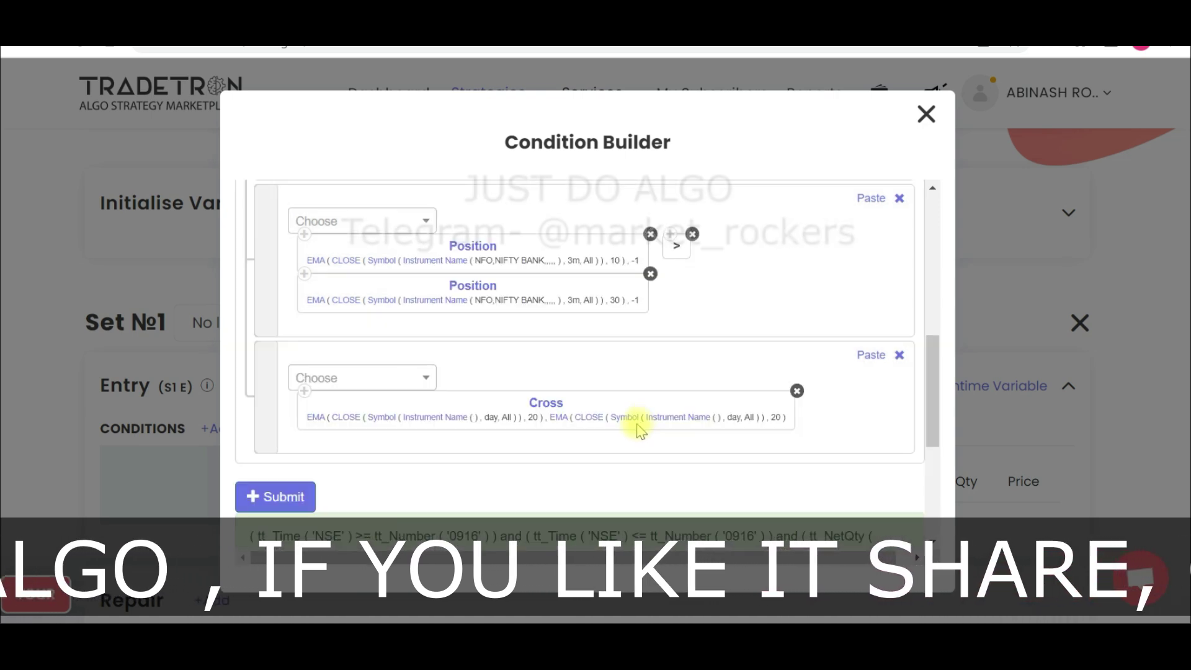
# Check the parameters of the Cross block's first EMA and remove the Cross block from the seventh condition
pyautogui.click(314, 418)
pyautogui.click(750, 201)
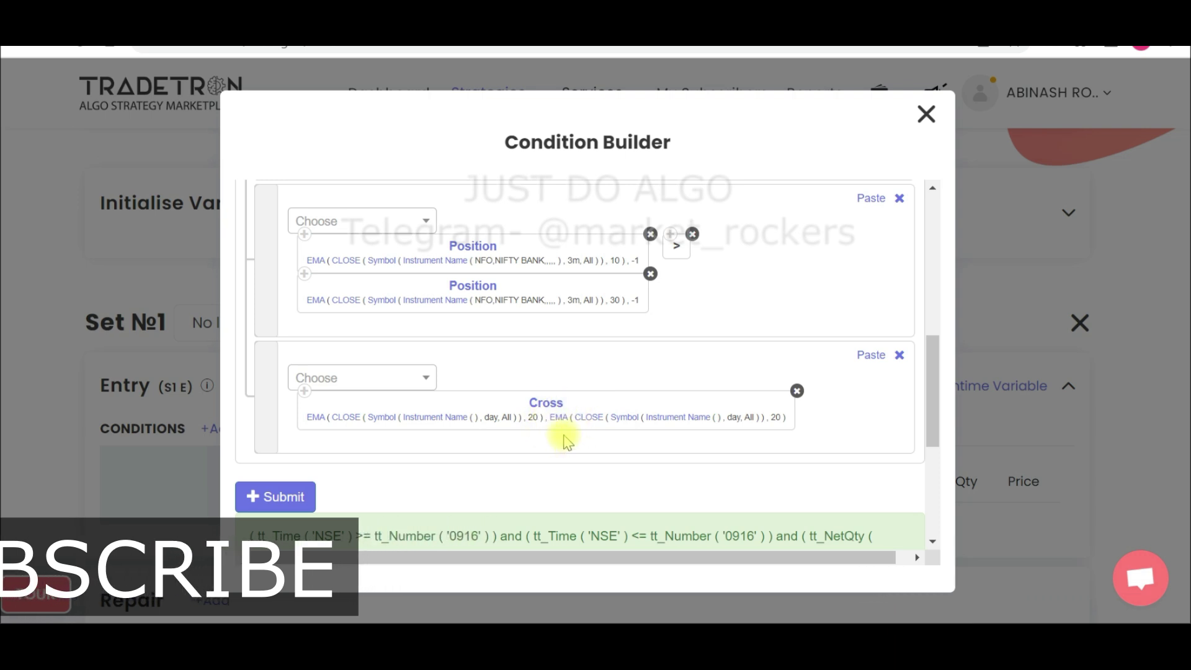
pyautogui.click(797, 390)
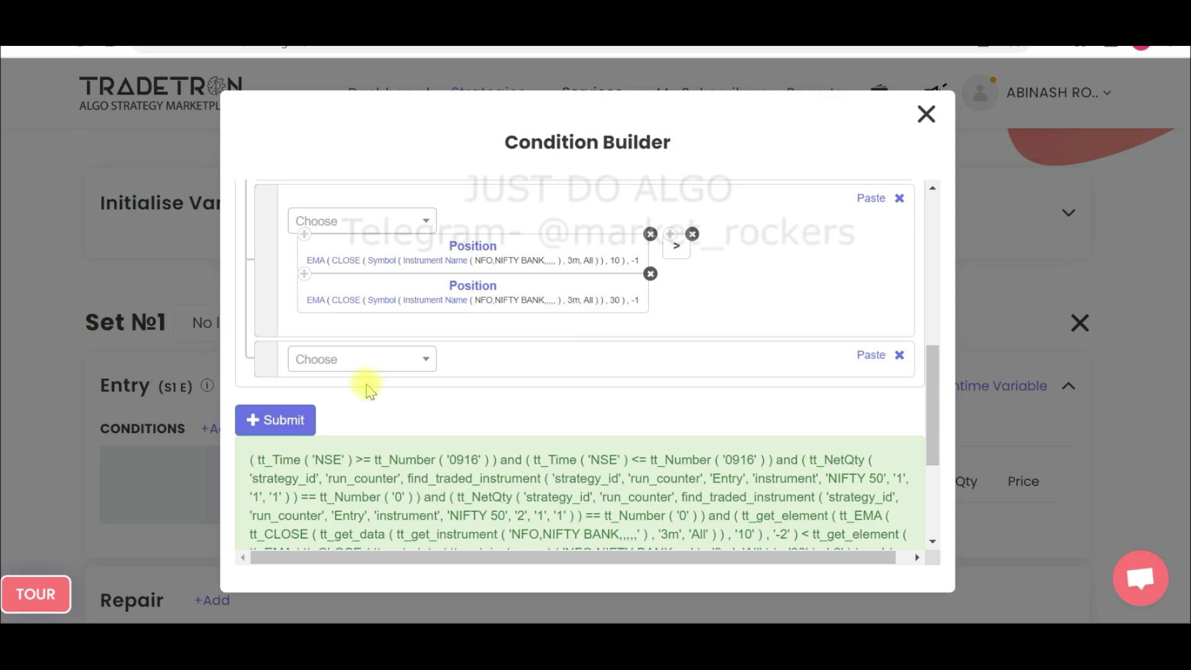
# Submit the entry conditions again and close the Condition Builder
pyautogui.click(268, 414)
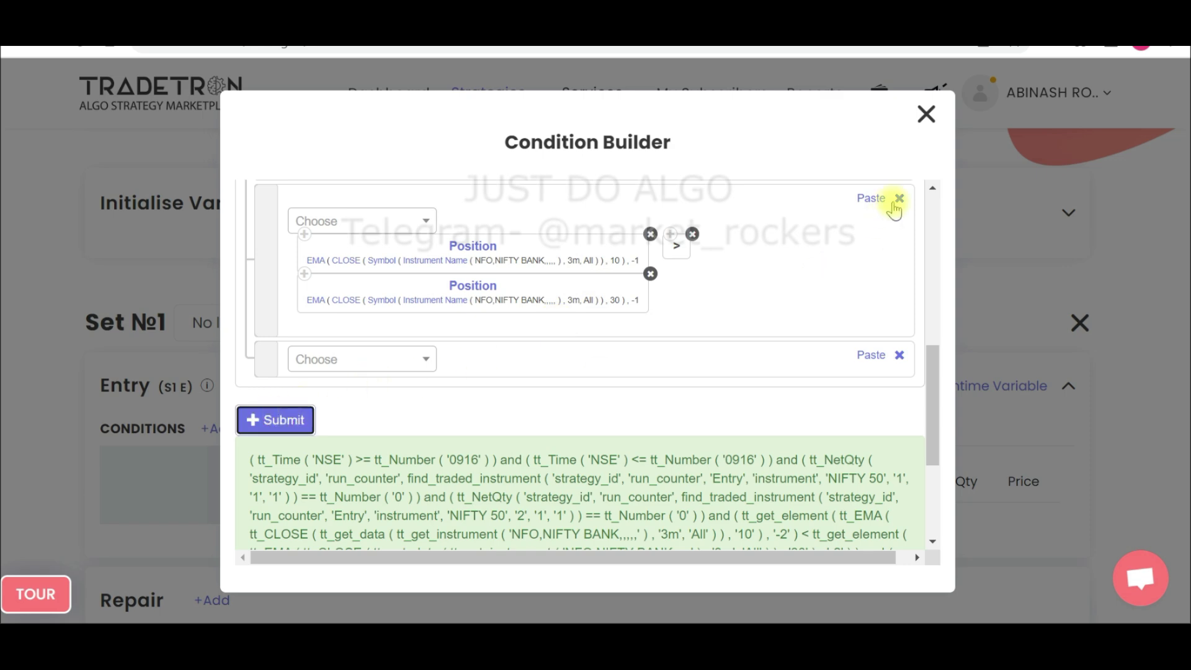
pyautogui.click(924, 113)
# Start a buy position for Set 1's entry with exchange NFO and type Call
pyautogui.scroll(-4, 279, 338)
pyautogui.scroll(3, 434, 322)
pyautogui.click(652, 342)
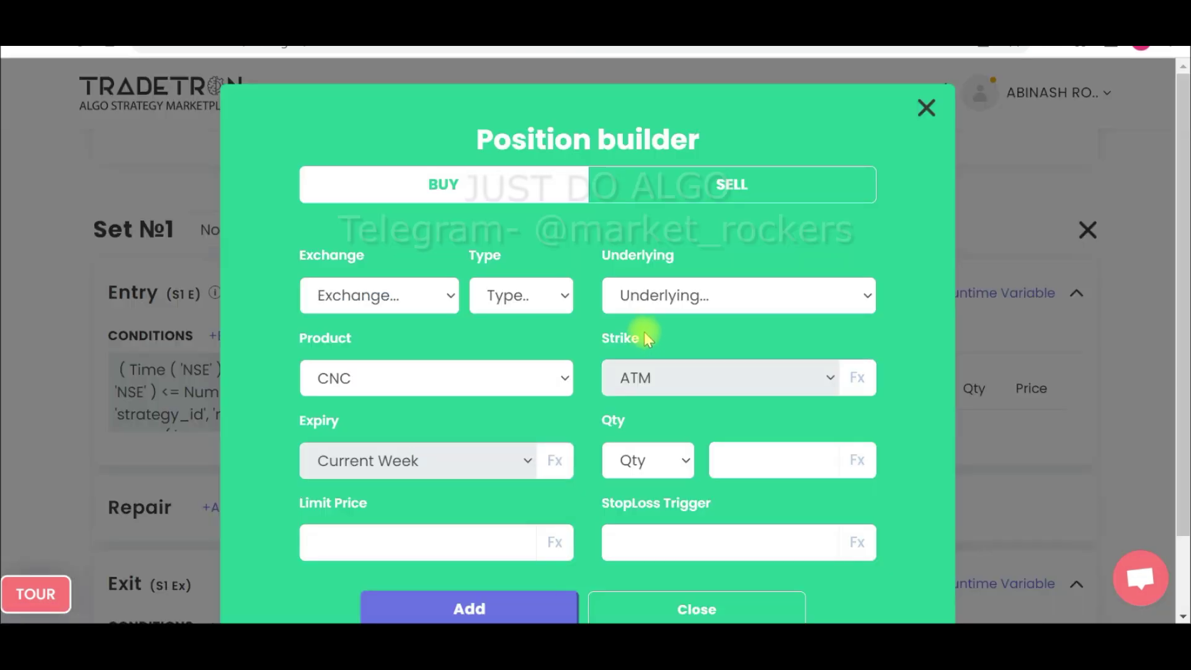
pyautogui.click(430, 306)
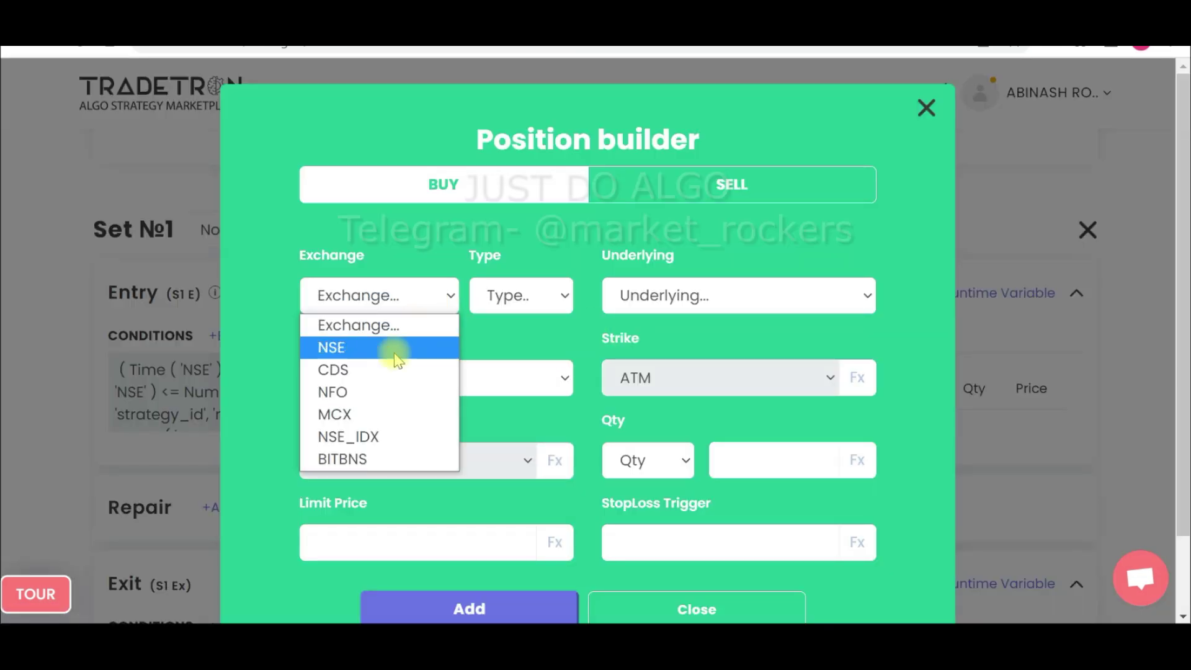
pyautogui.click(381, 387)
pyautogui.click(495, 307)
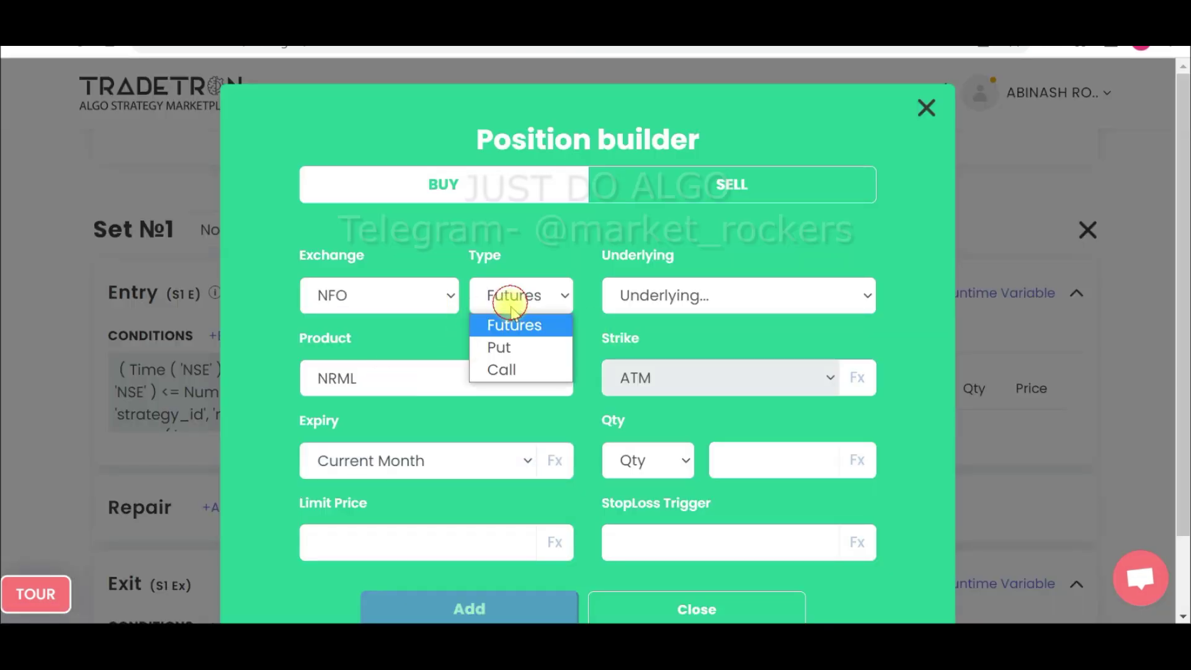
pyautogui.click(509, 366)
# Choose NIFTY BANK as the underlying of the Call position
pyautogui.click(687, 294)
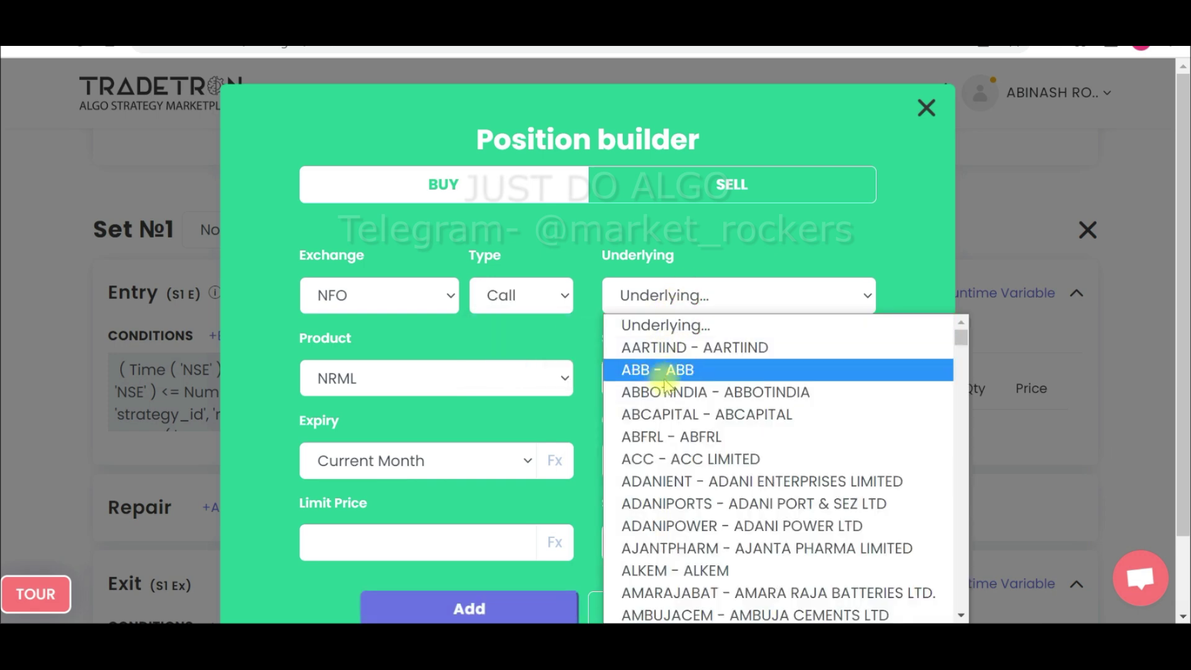
pyautogui.press('b')
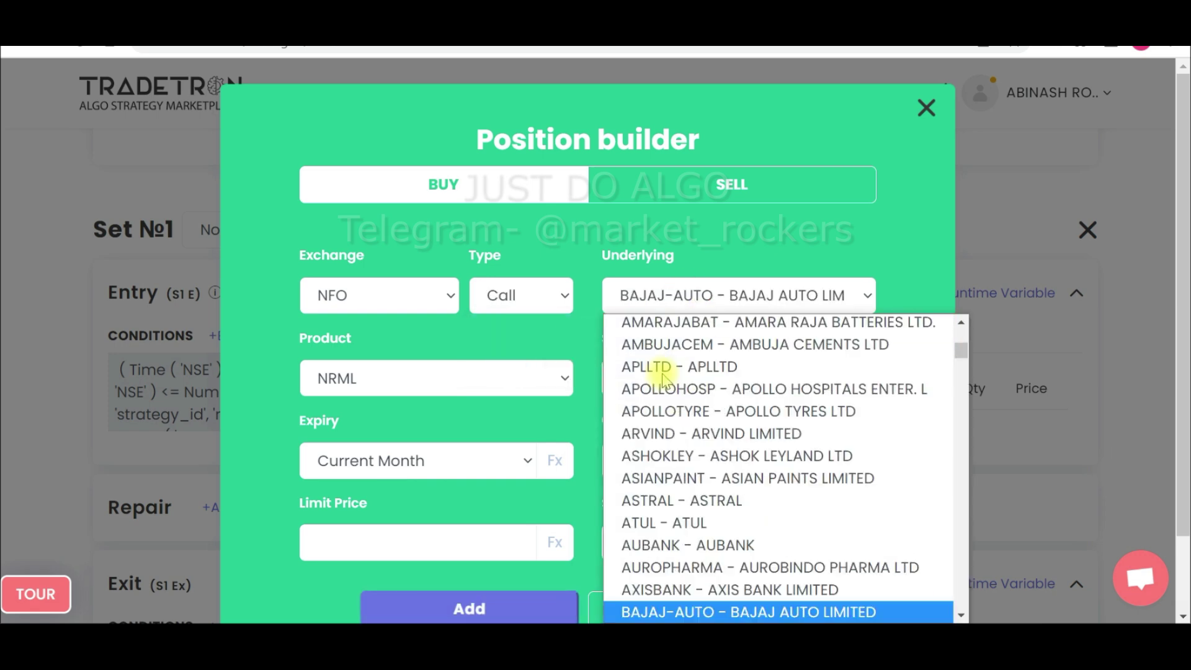
pyautogui.scroll(-12, 767, 558)
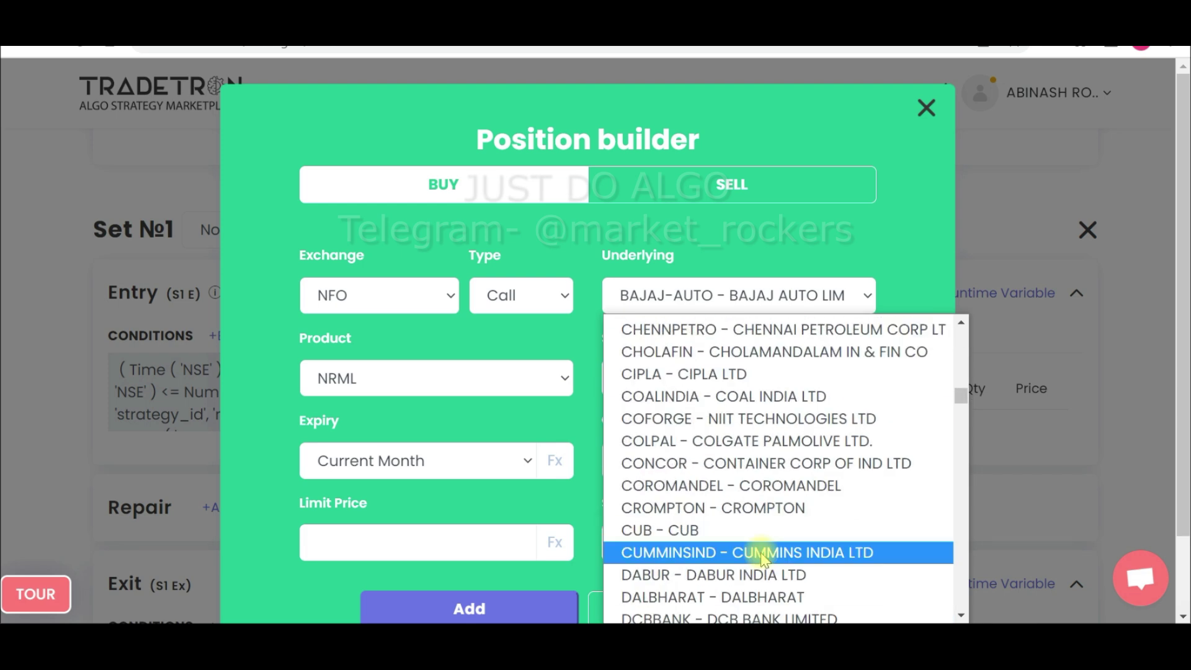
pyautogui.press('n')
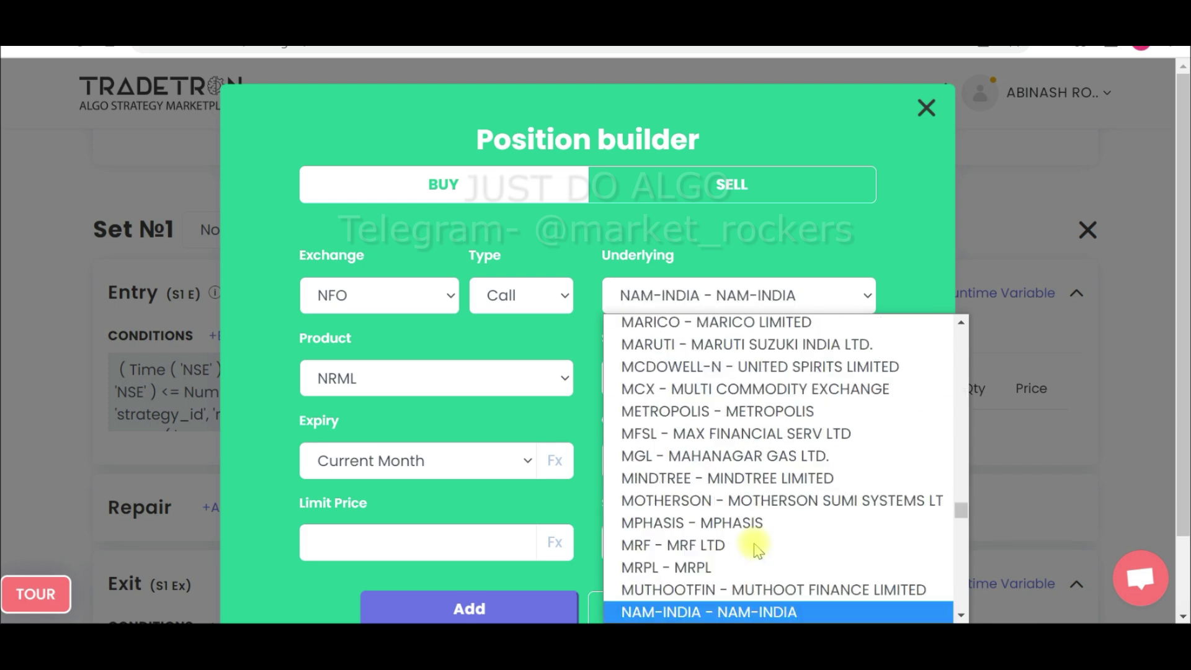
pyautogui.press('i')
pyautogui.scroll(-5, 756, 552)
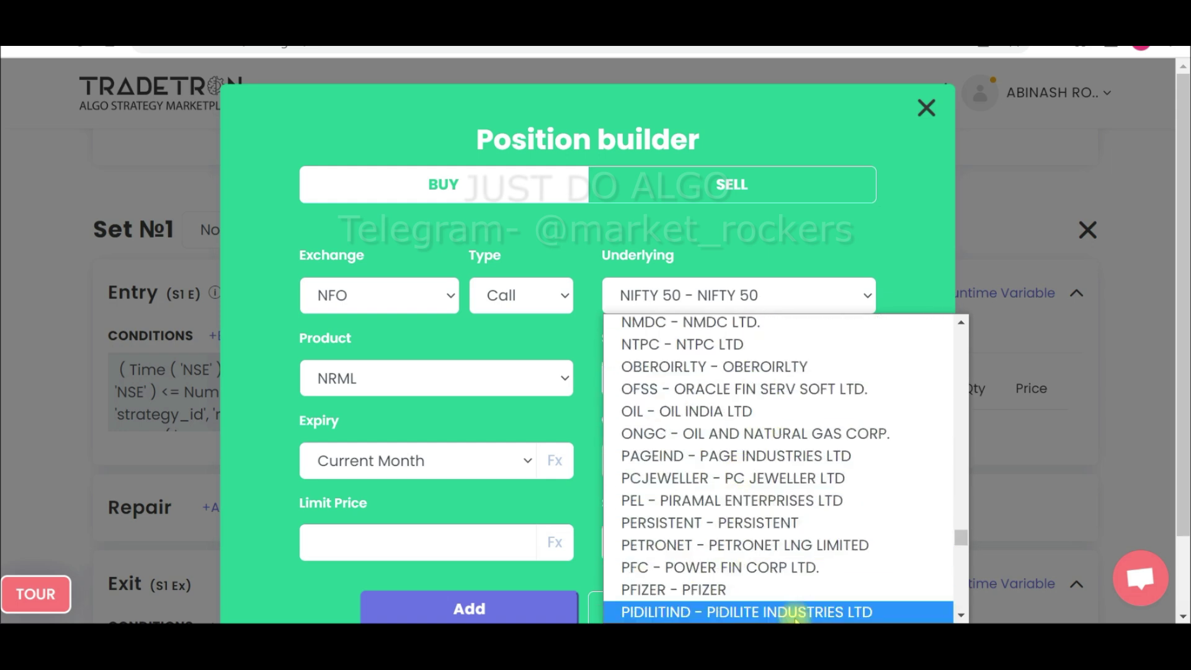
pyautogui.scroll(-3, 751, 476)
pyautogui.scroll(4, 748, 419)
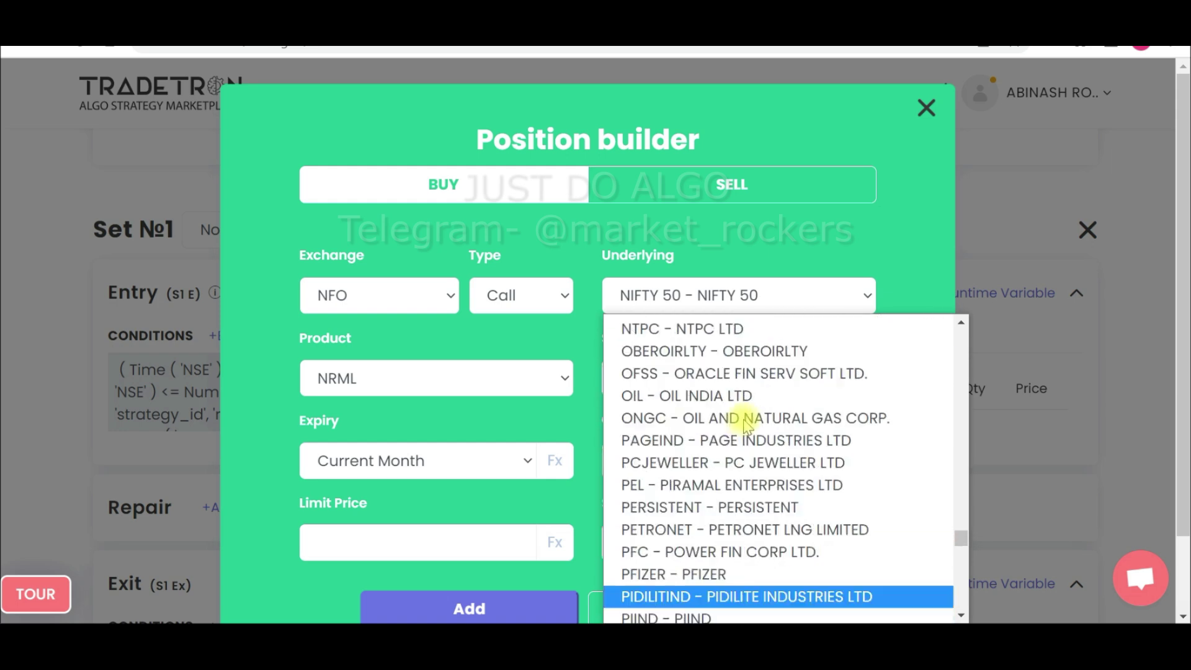
pyautogui.scroll(2, 717, 374)
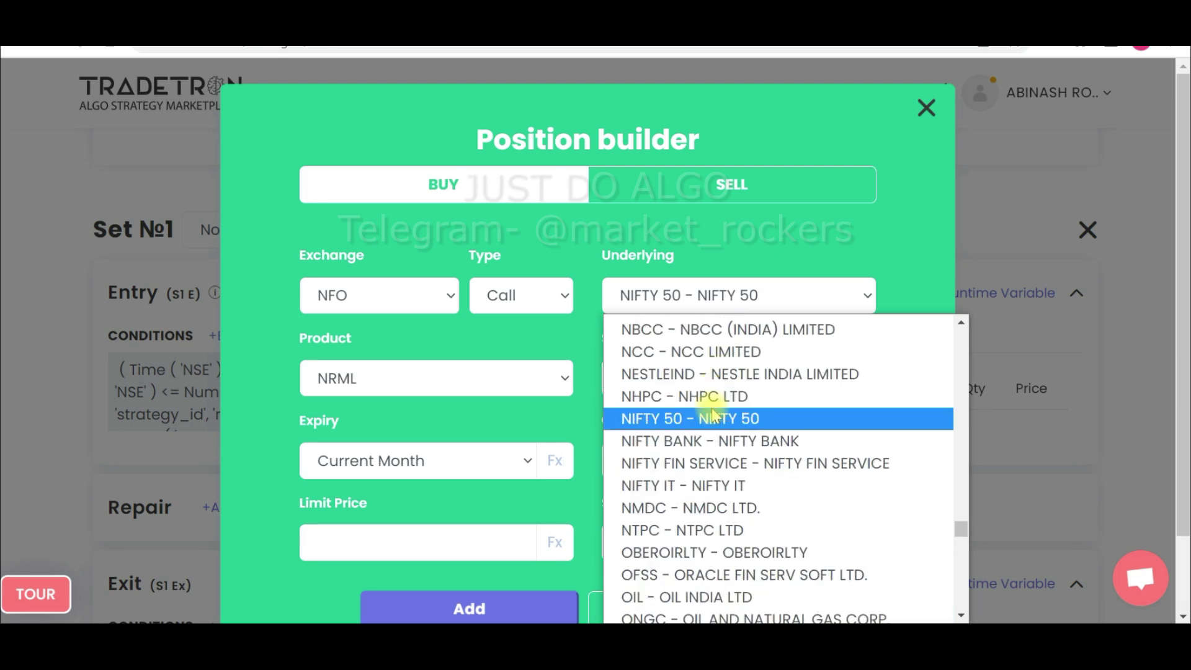
pyautogui.click(715, 438)
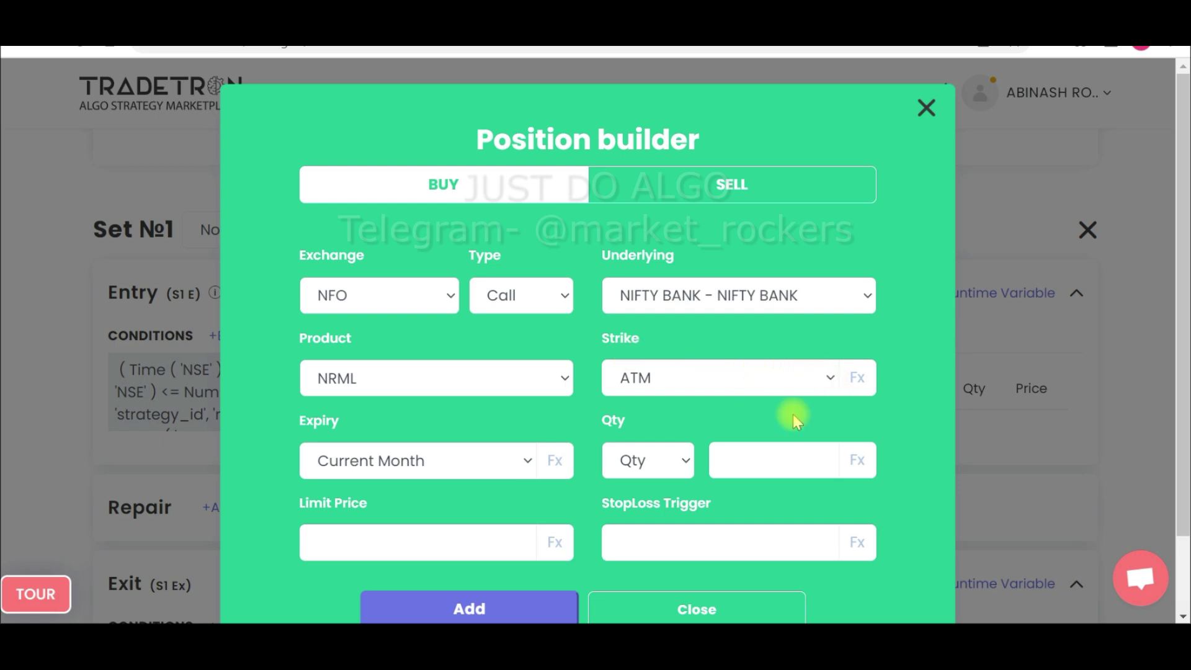
# Set the Call position's expiry to Current Week and its quantity to 1 in Lots
pyautogui.click(529, 462)
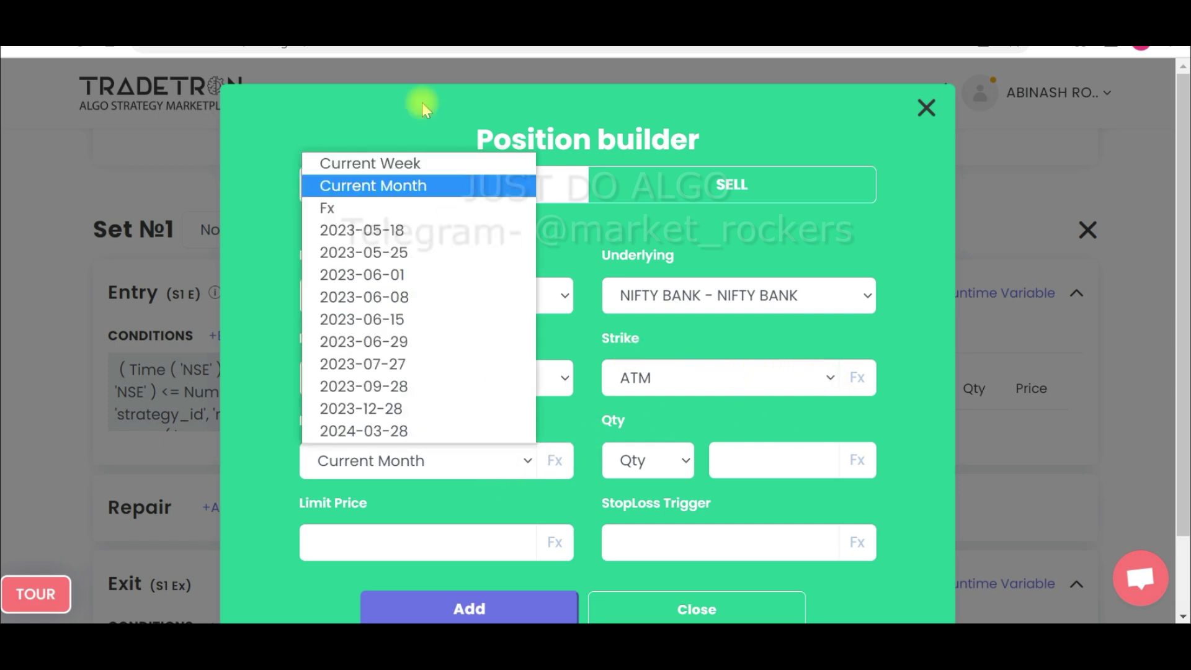
pyautogui.click(409, 165)
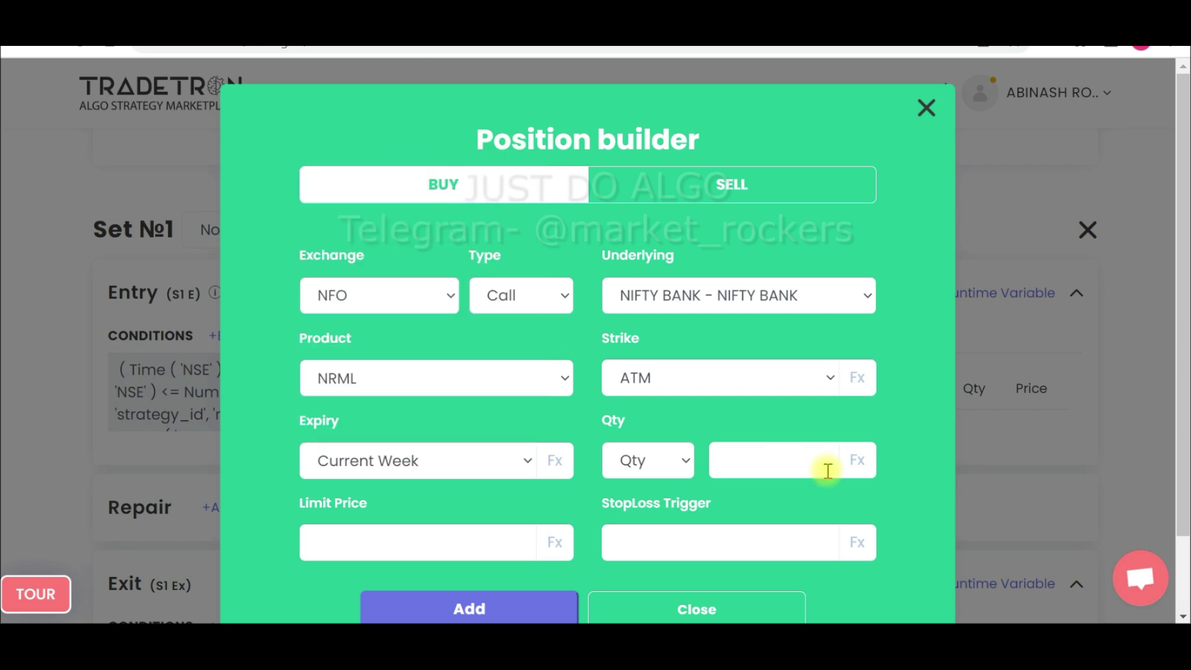
pyautogui.click(686, 462)
pyautogui.click(665, 533)
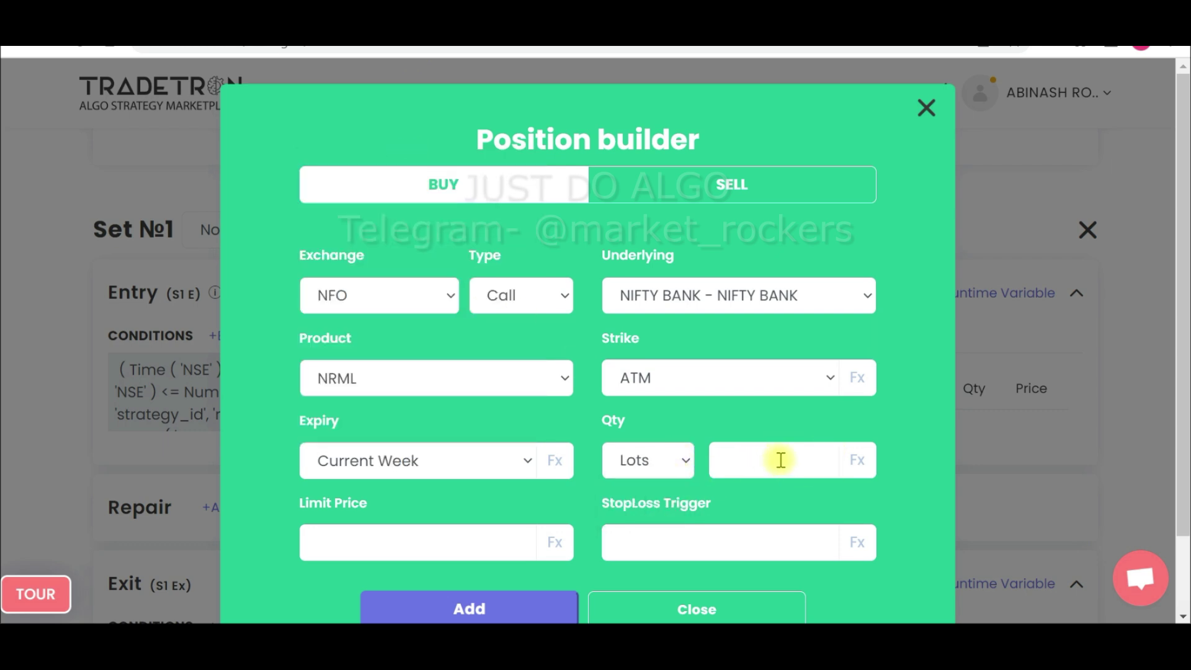
pyautogui.scroll(-2, 685, 523)
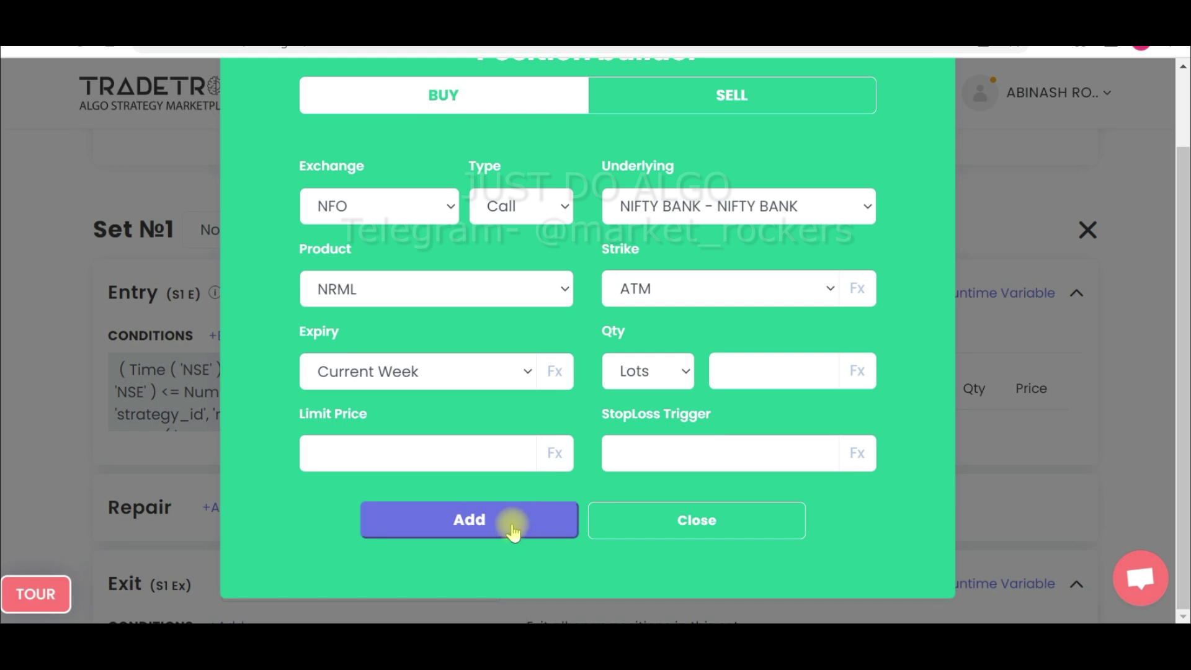
pyautogui.write('1')
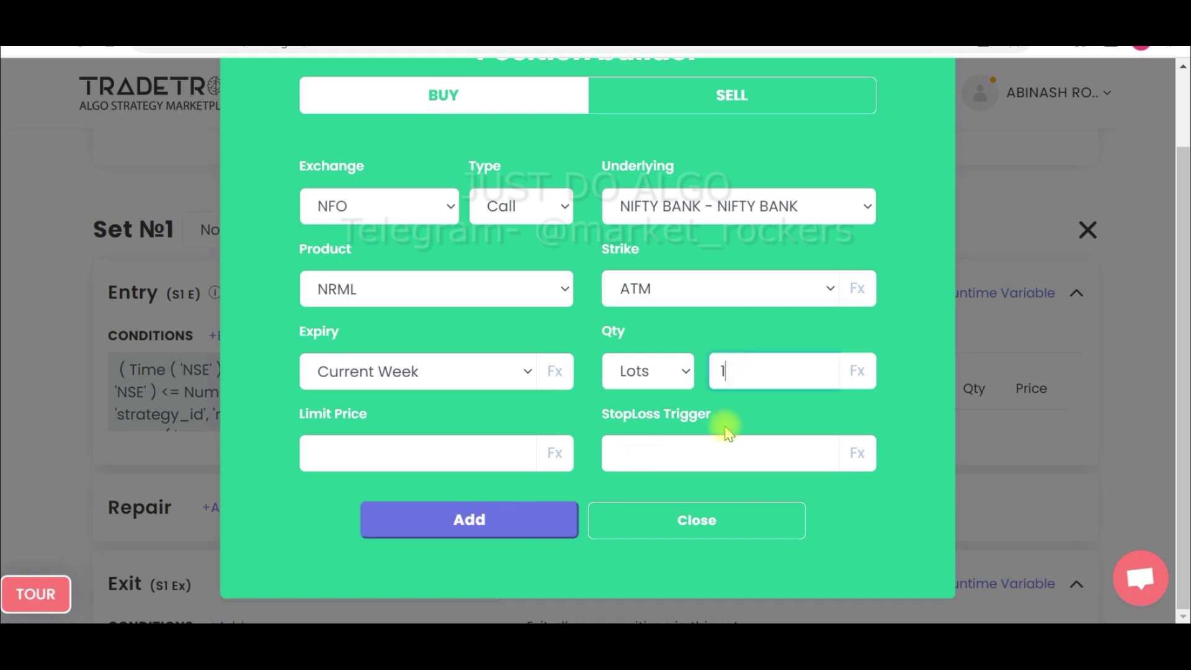
# Add the Call buy position to Set 1's entry and close the position builder
pyautogui.click(495, 515)
pyautogui.click(665, 520)
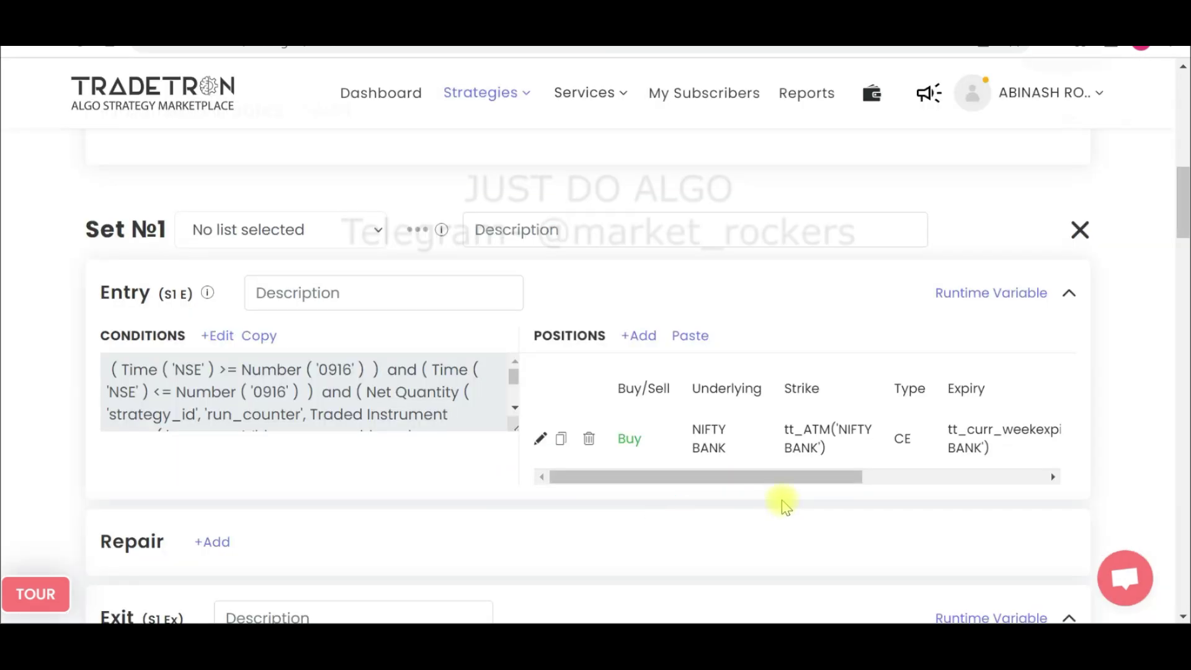
pyautogui.scroll(2, 364, 468)
pyautogui.scroll(-3, 354, 457)
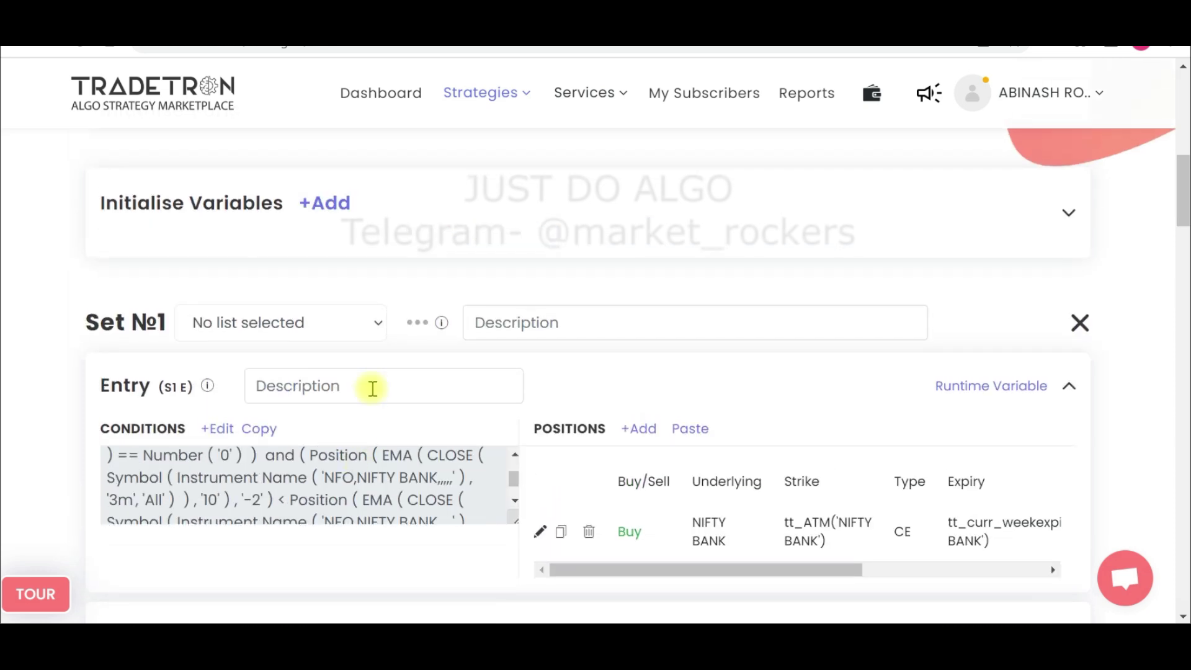
# Copy Set 1's entry conditions
pyautogui.scroll(-5, 406, 397)
pyautogui.scroll(3, 361, 345)
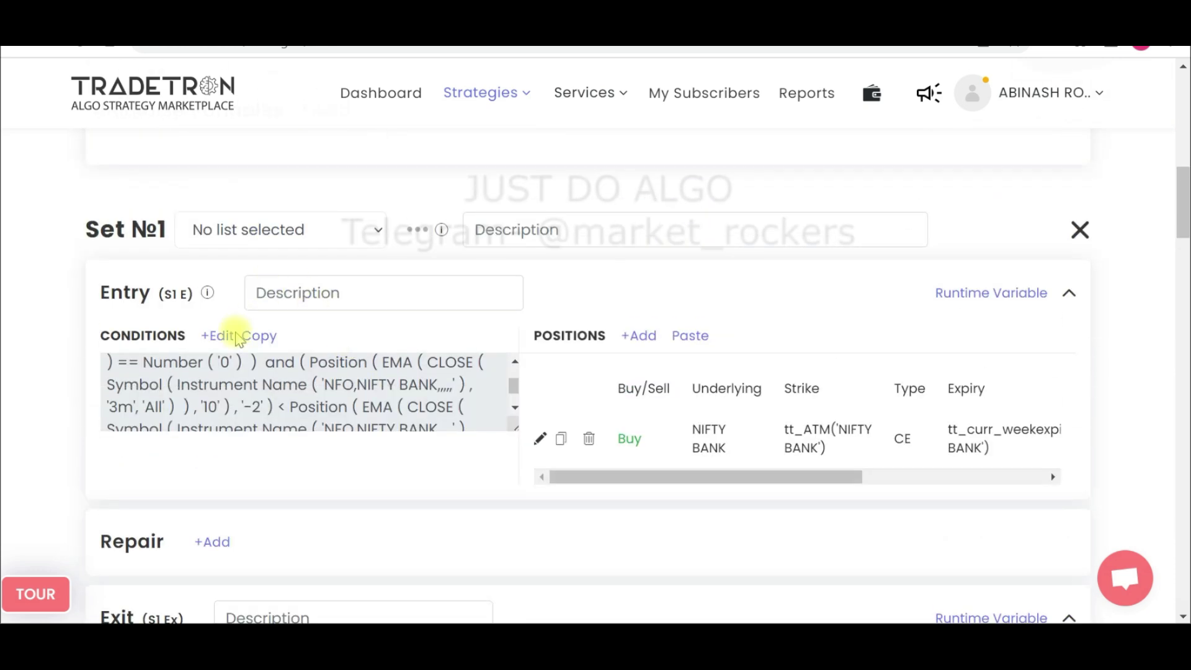
pyautogui.click(260, 335)
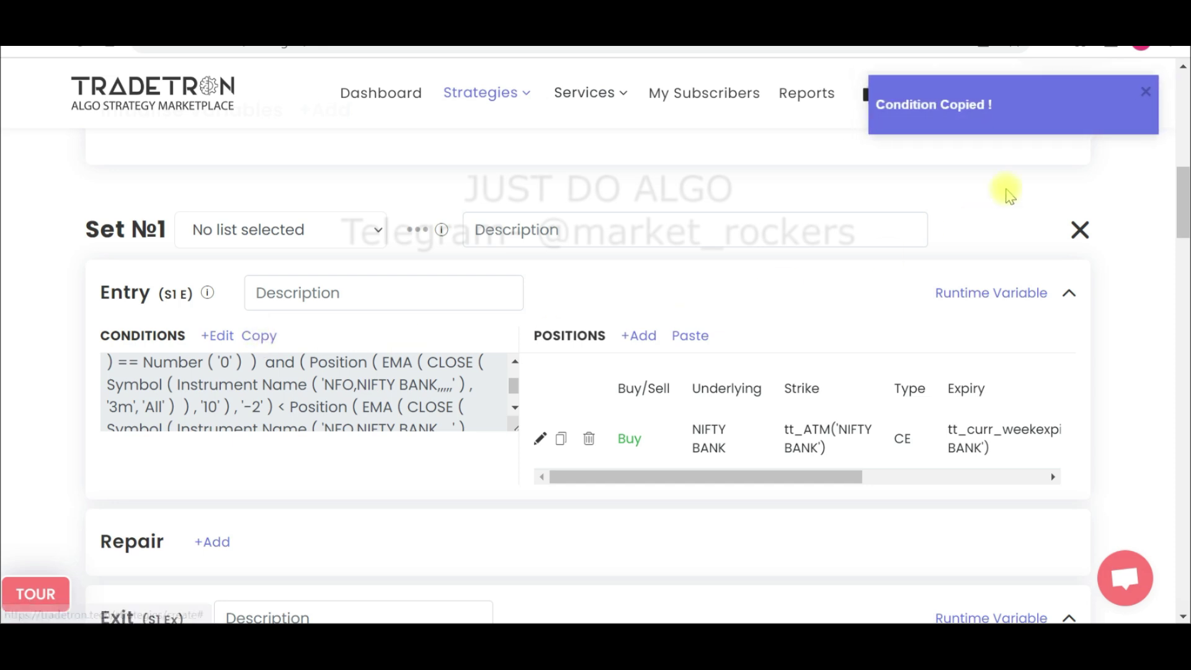
pyautogui.scroll(-5, 288, 261)
pyautogui.scroll(2, 238, 335)
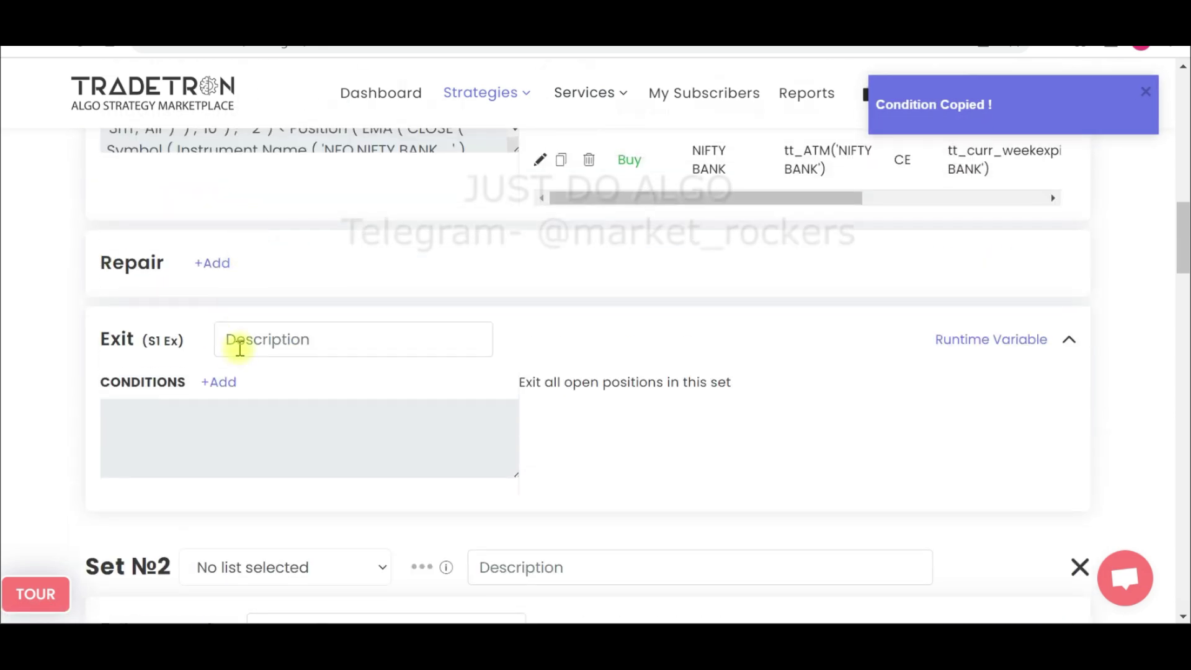
pyautogui.scroll(2, 242, 358)
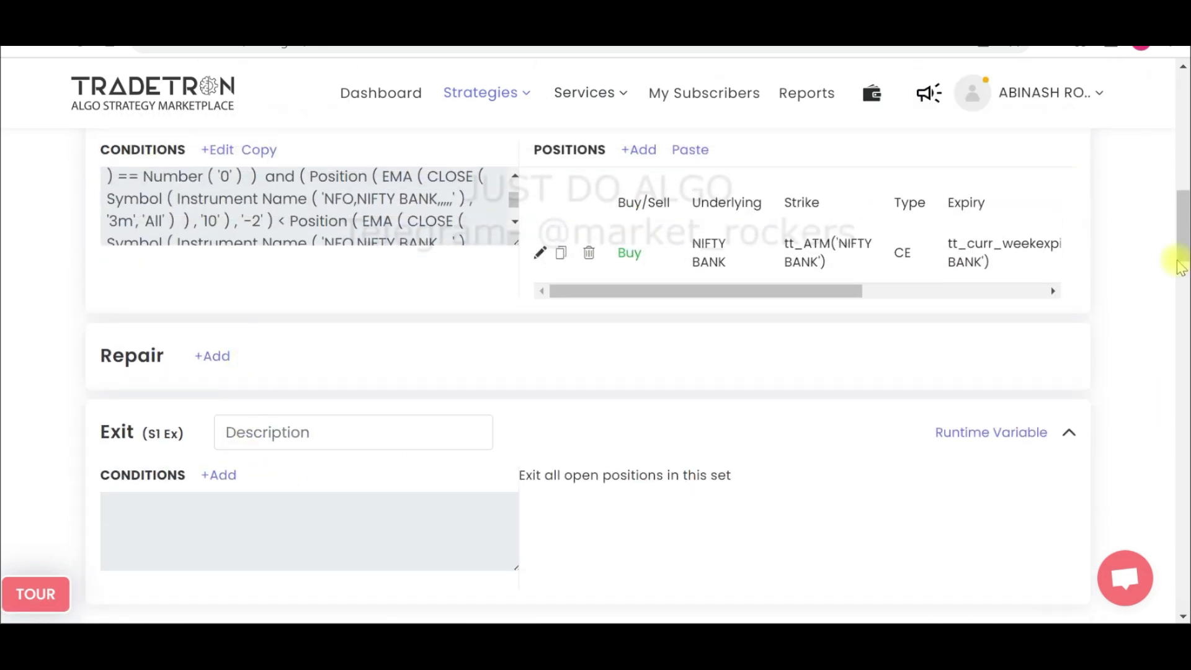
# Save the strategy and dismiss the creation dialog
pyautogui.scroll(-15, 704, 483)
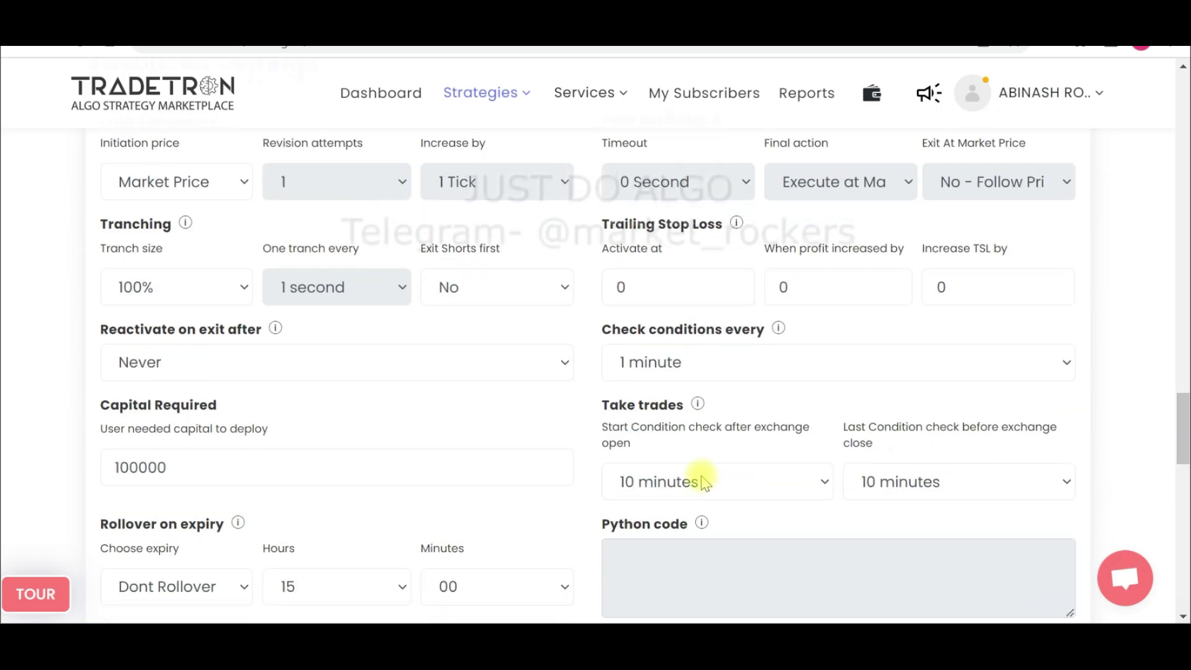
pyautogui.scroll(-10, 457, 457)
pyautogui.click(542, 457)
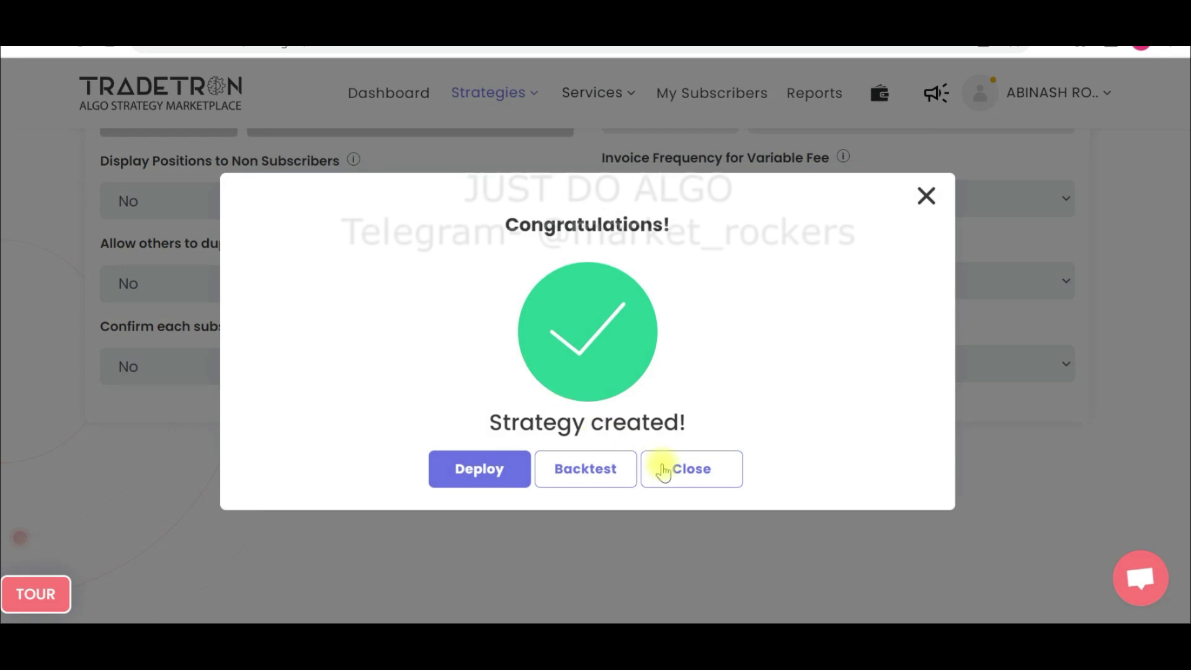
pyautogui.click(684, 481)
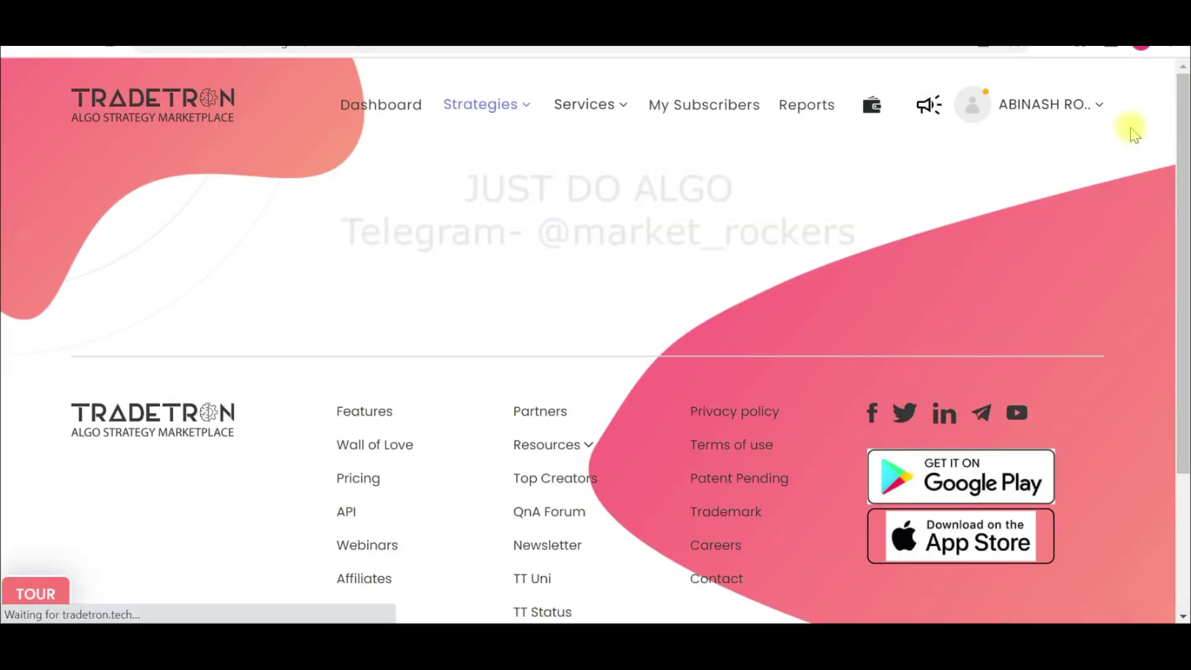
# Paste the copied entry conditions into Set 1's exit conditions
pyautogui.scroll(-10, 118, 300)
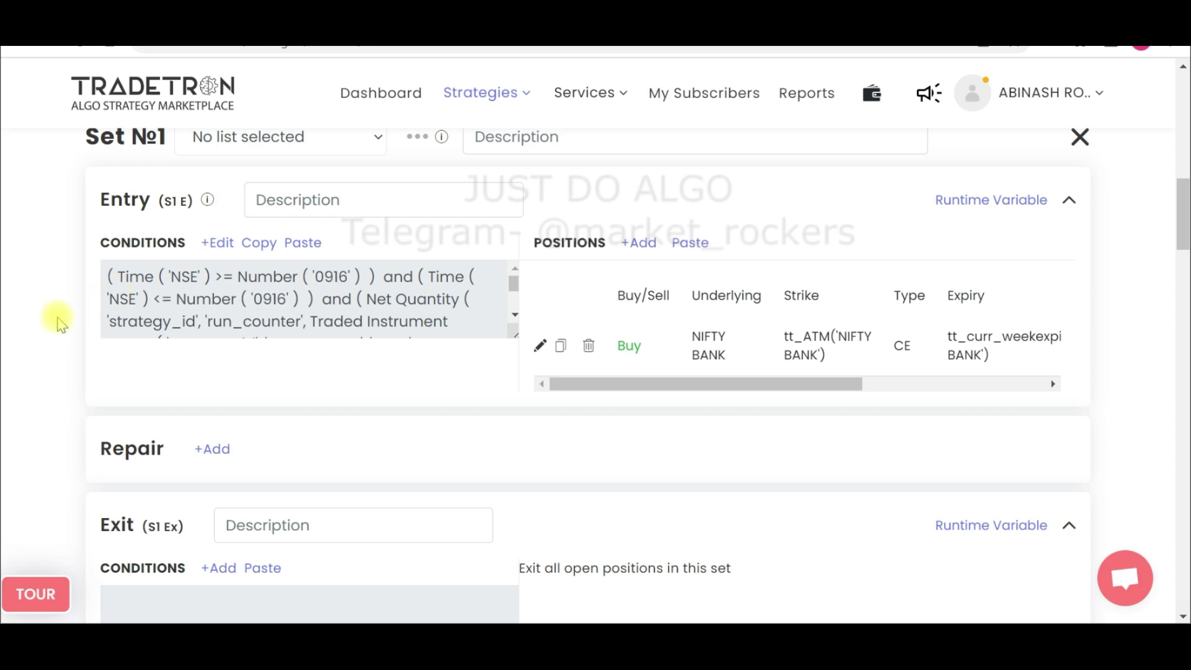
pyautogui.scroll(-5, 60, 323)
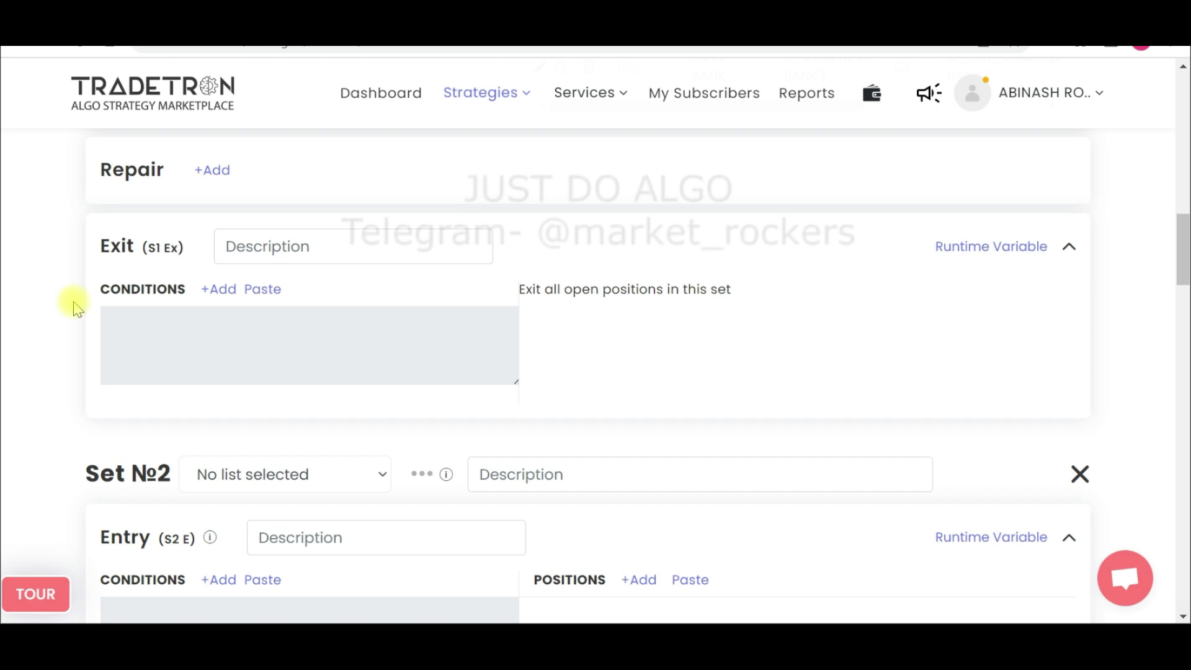
pyautogui.click(247, 290)
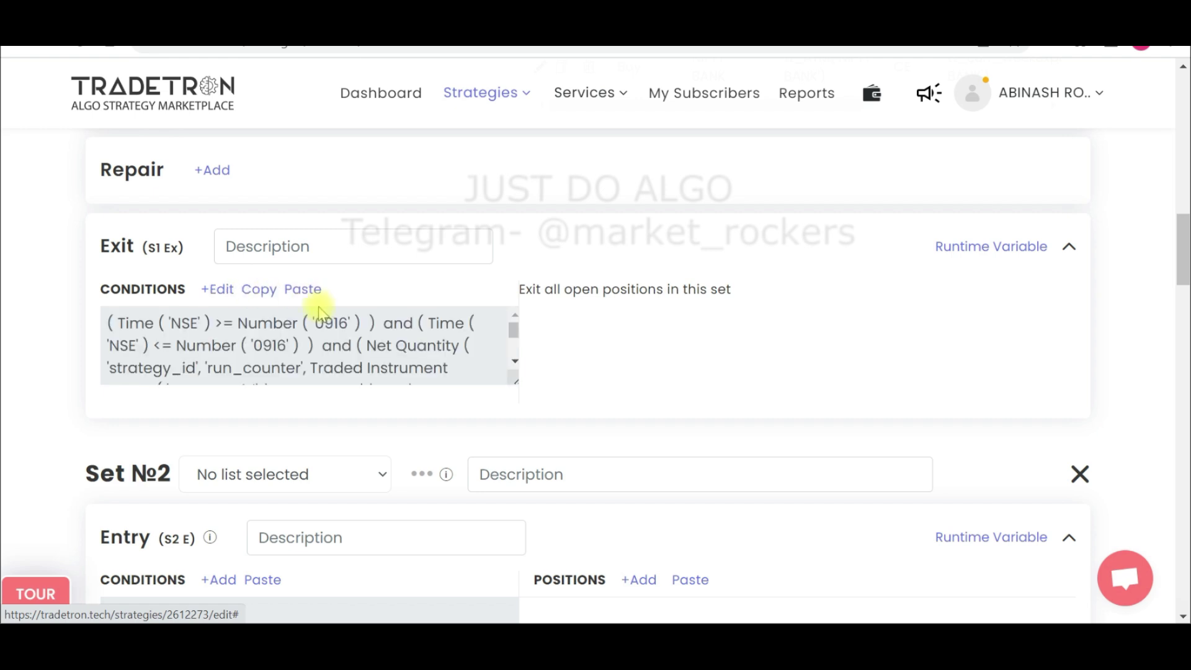
# Edit Set 1's exit conditions and delete both Time rows and both Net Quantity rows
pyautogui.click(222, 290)
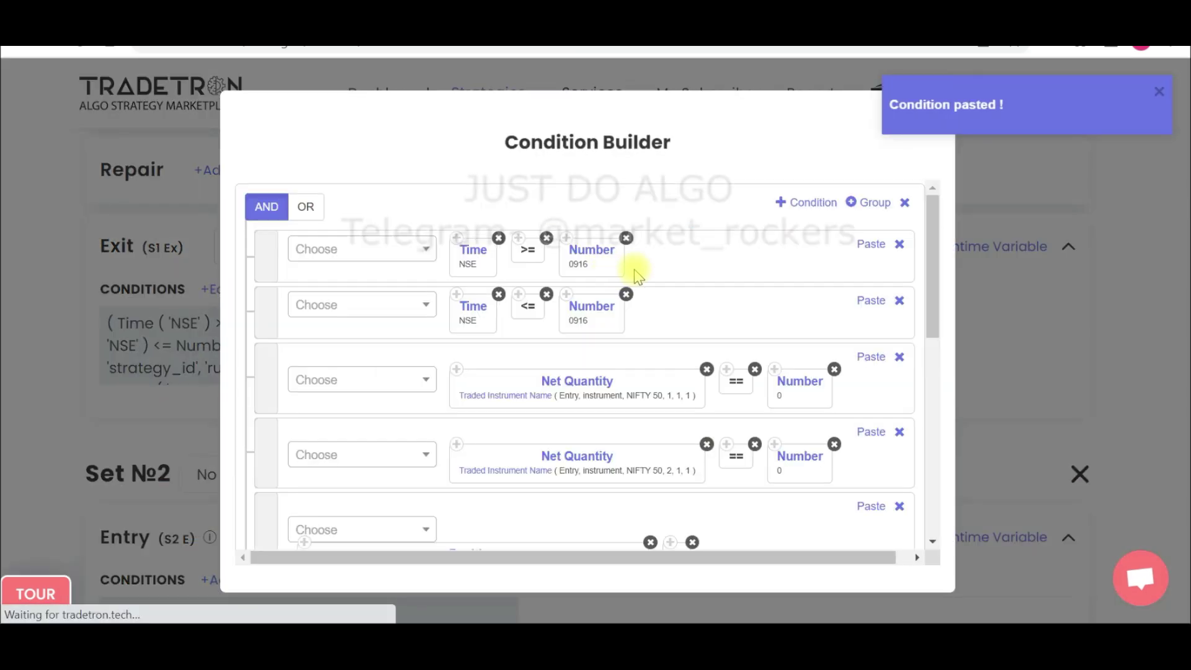
pyautogui.click(899, 245)
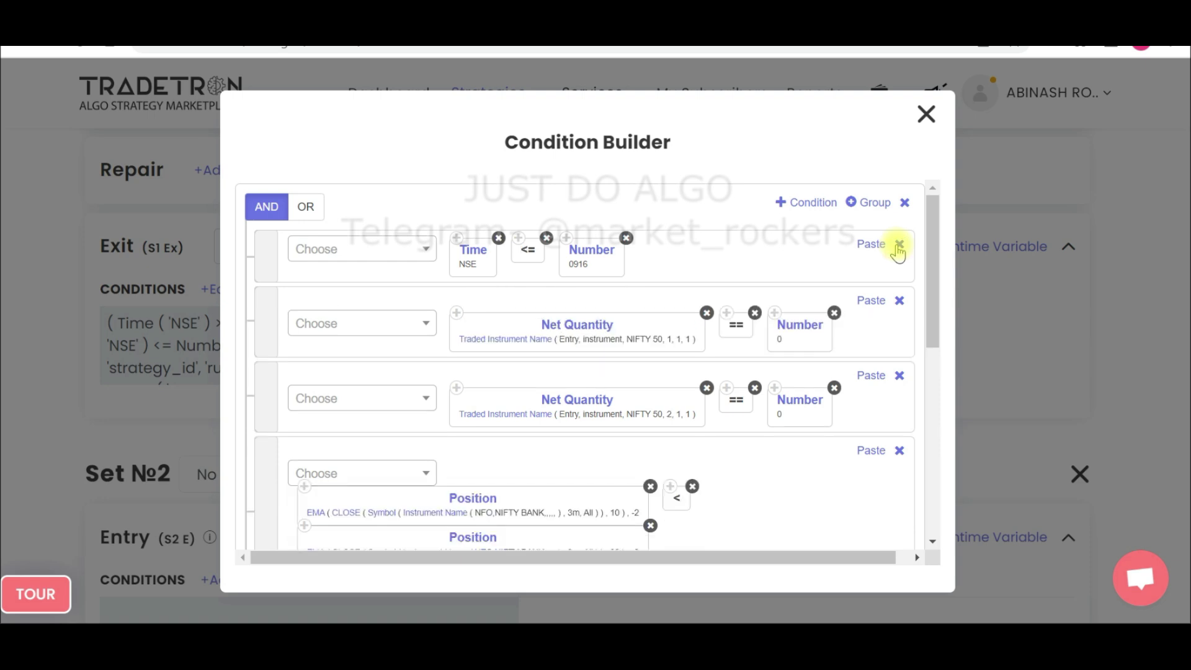
pyautogui.click(899, 245)
pyautogui.click(899, 245)
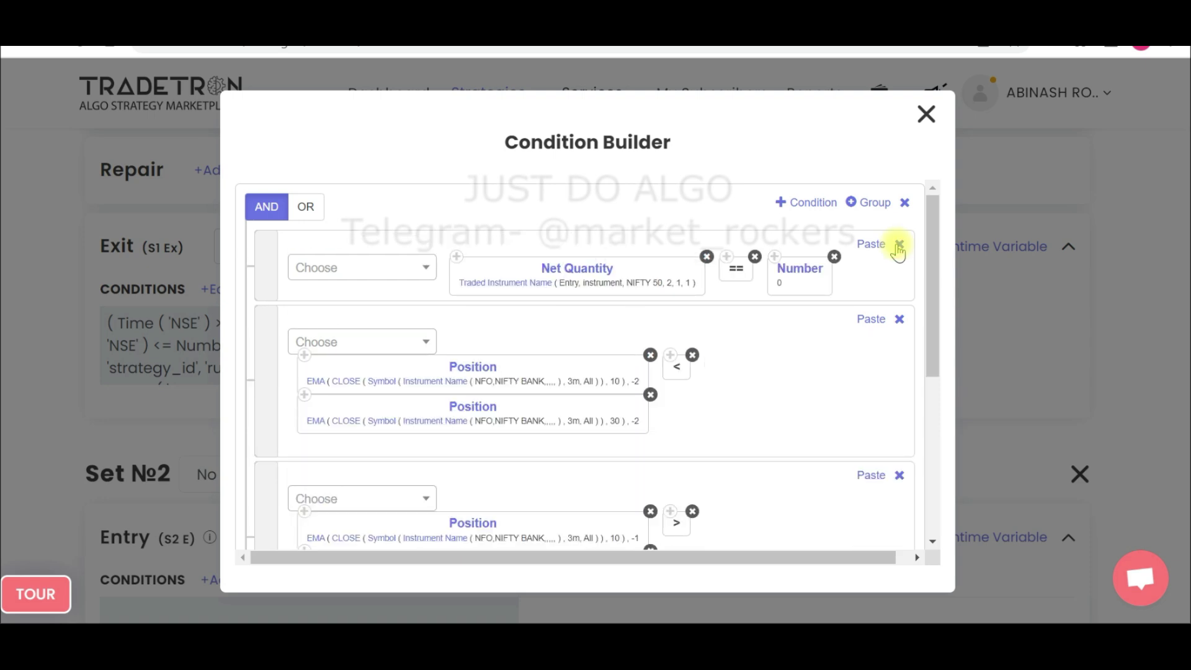
pyautogui.click(899, 245)
# Reverse the exit comparisons of the 10 and 30 EMA, using > at position -2 and < at position -1
pyautogui.scroll(-5, 538, 397)
pyautogui.scroll(5, 530, 392)
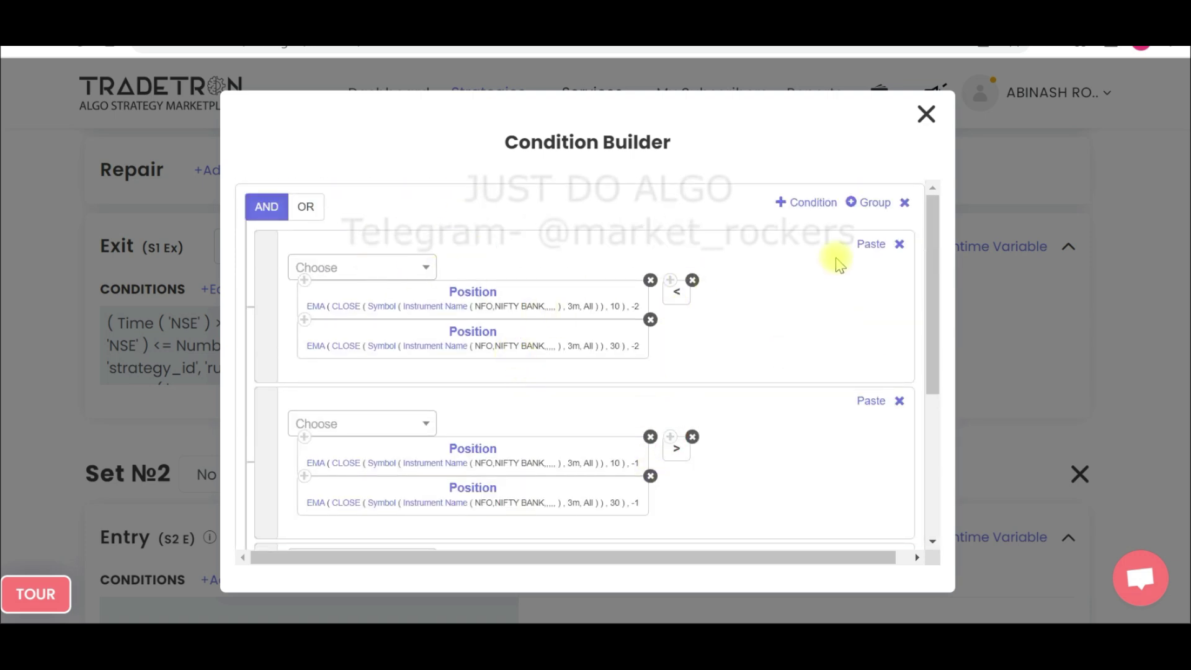
pyautogui.click(857, 246)
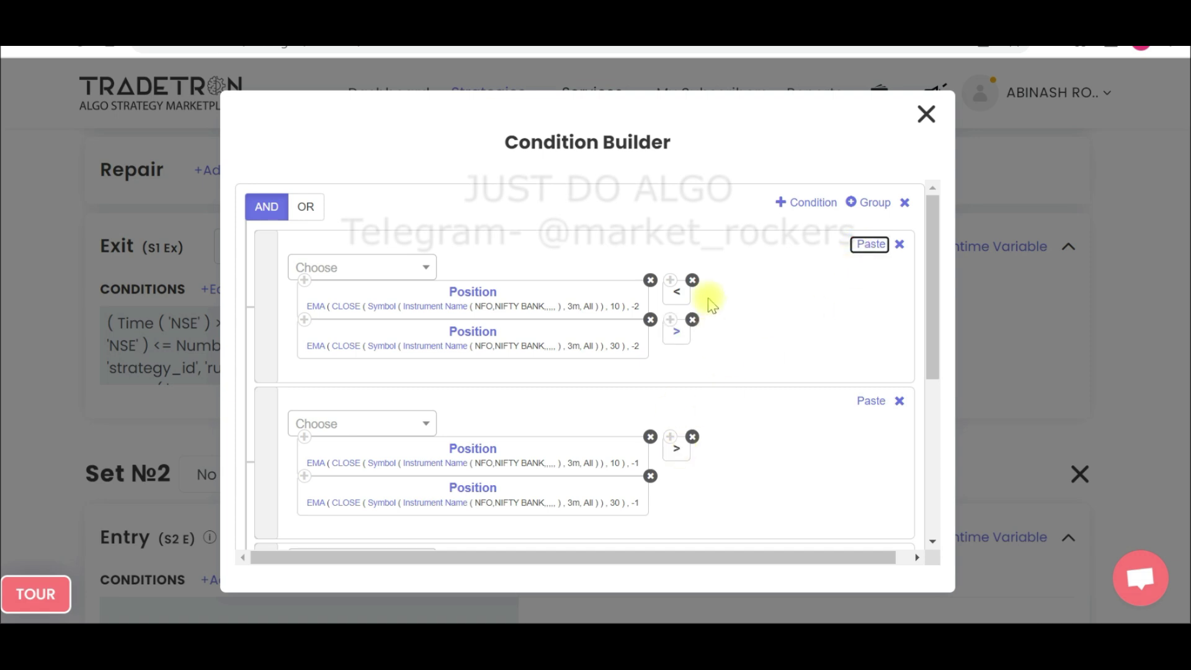
pyautogui.moveTo(678, 332); pyautogui.dragTo(676, 291)
pyautogui.click(869, 401)
pyautogui.click(734, 281)
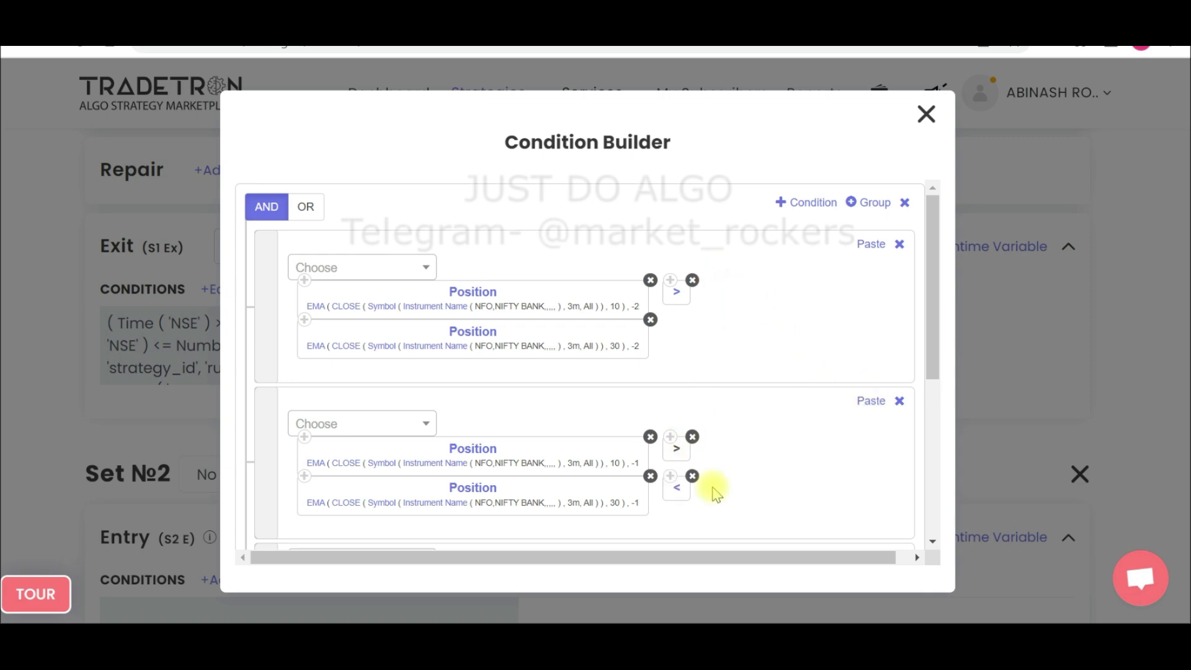
pyautogui.moveTo(685, 491); pyautogui.dragTo(670, 447)
pyautogui.click(734, 438)
pyautogui.scroll(-2, 683, 399)
pyautogui.scroll(2, 614, 404)
pyautogui.scroll(-1, 578, 396)
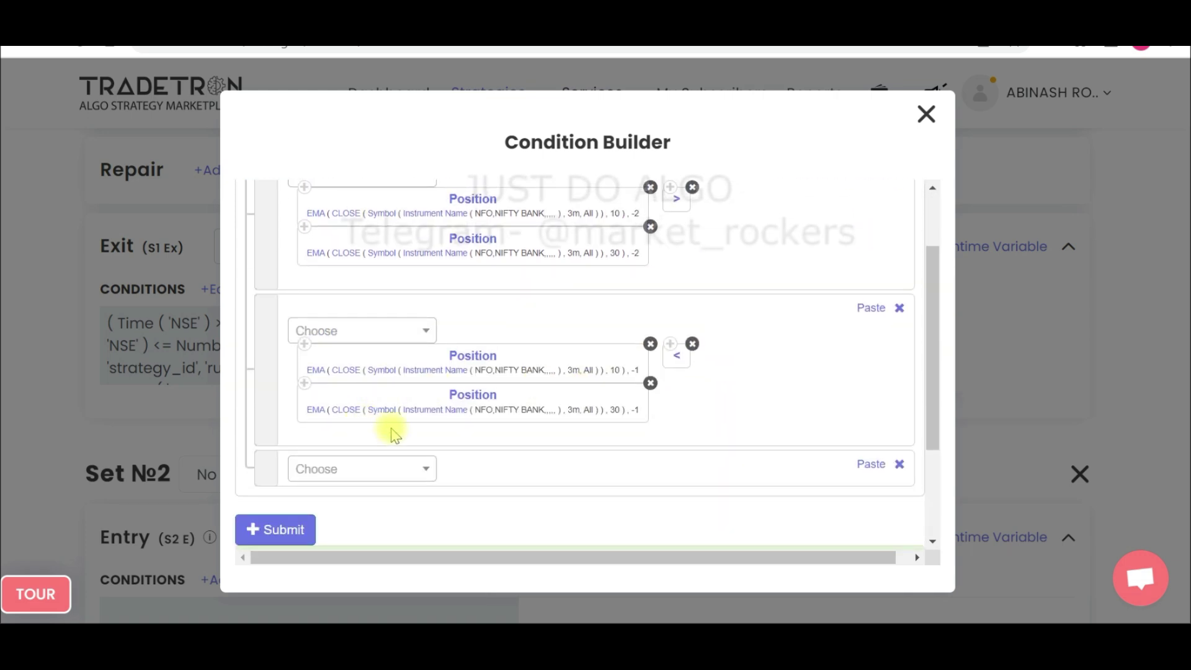
pyautogui.scroll(-3, 391, 425)
pyautogui.click(859, 314)
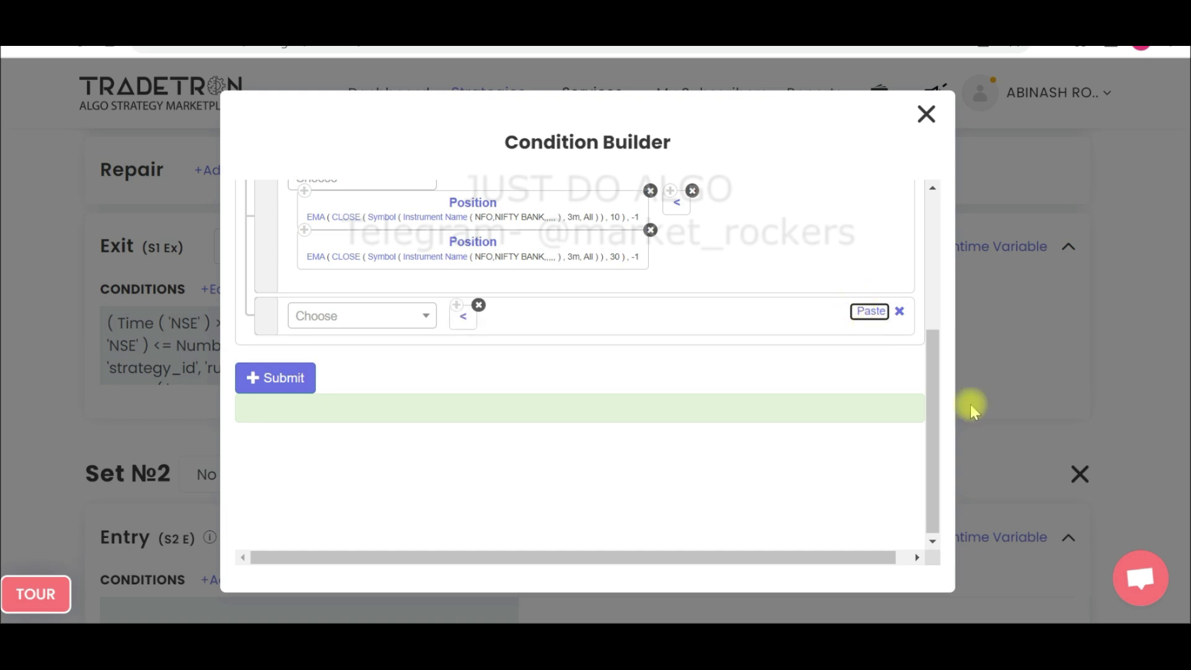
pyautogui.click(478, 305)
# Add the LTP keyword with Instrument Name as its instrument to the empty exit condition row
pyautogui.click(393, 316)
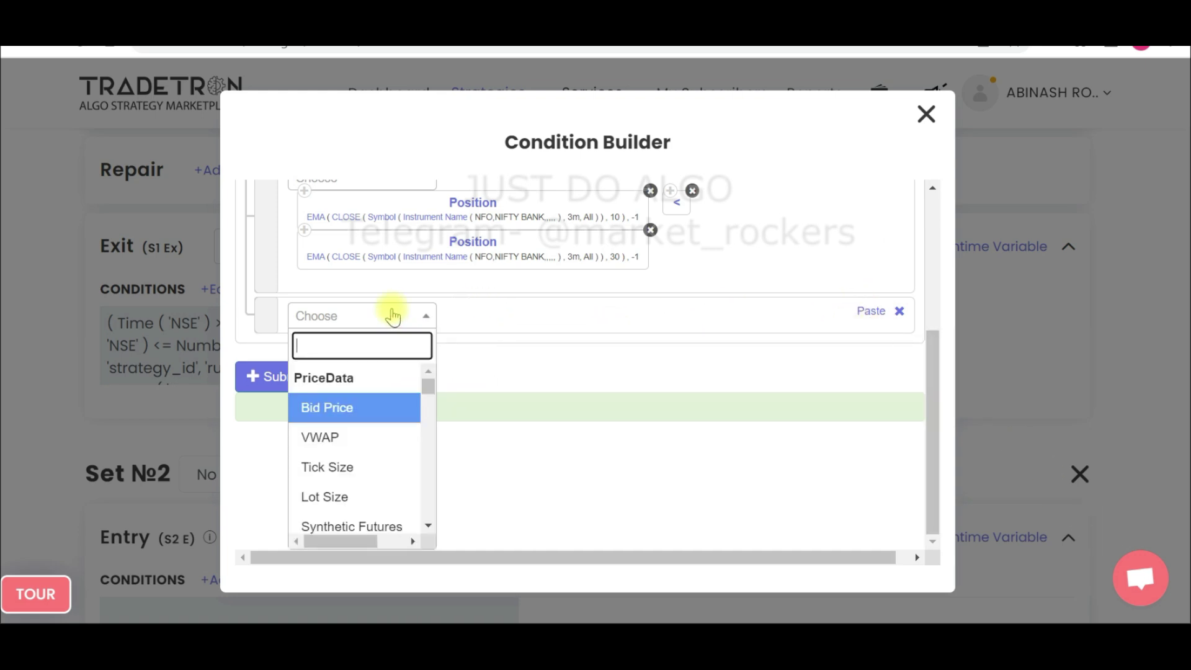
pyautogui.write('LTP')
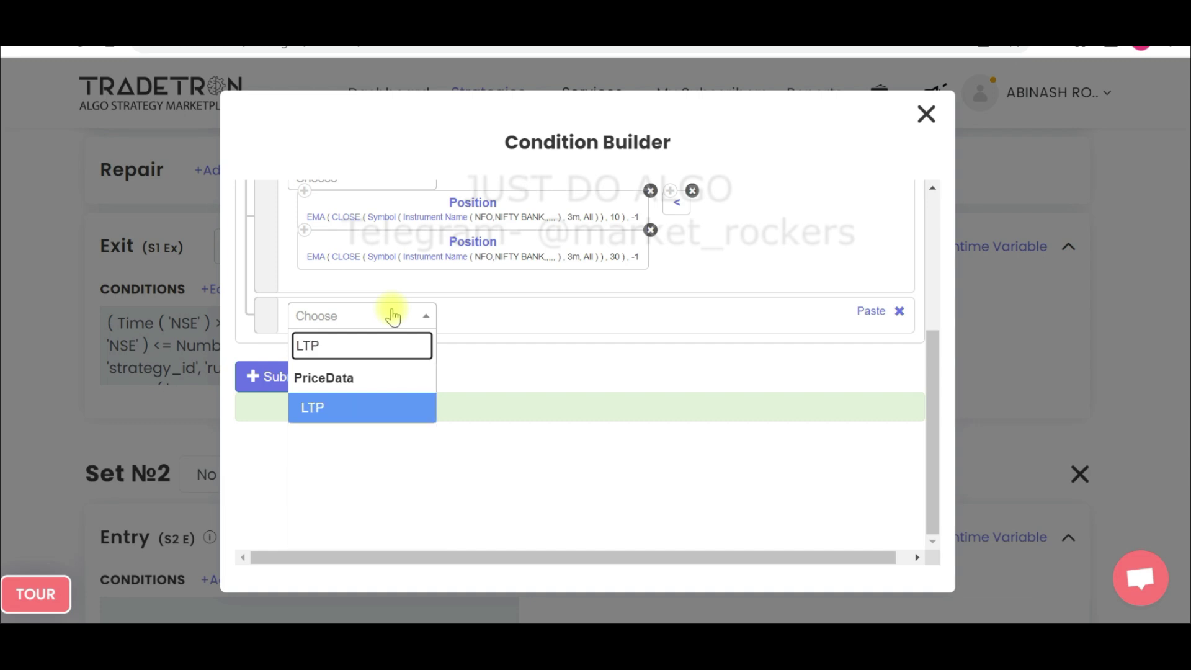
pyautogui.click(404, 414)
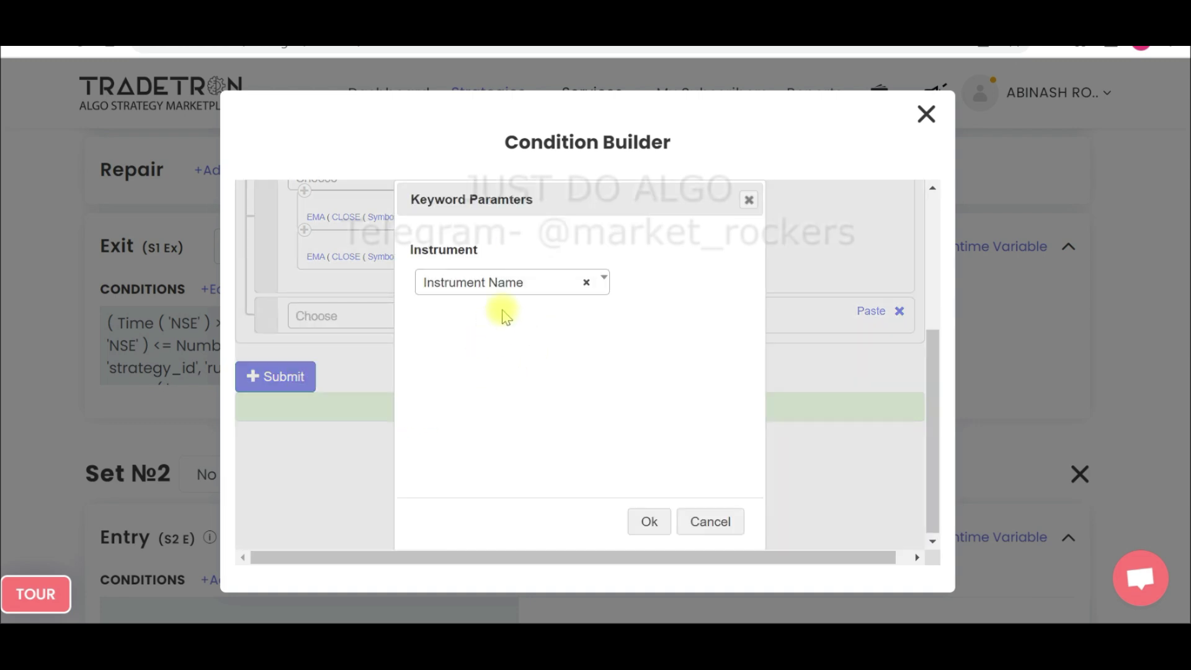
pyautogui.click(643, 521)
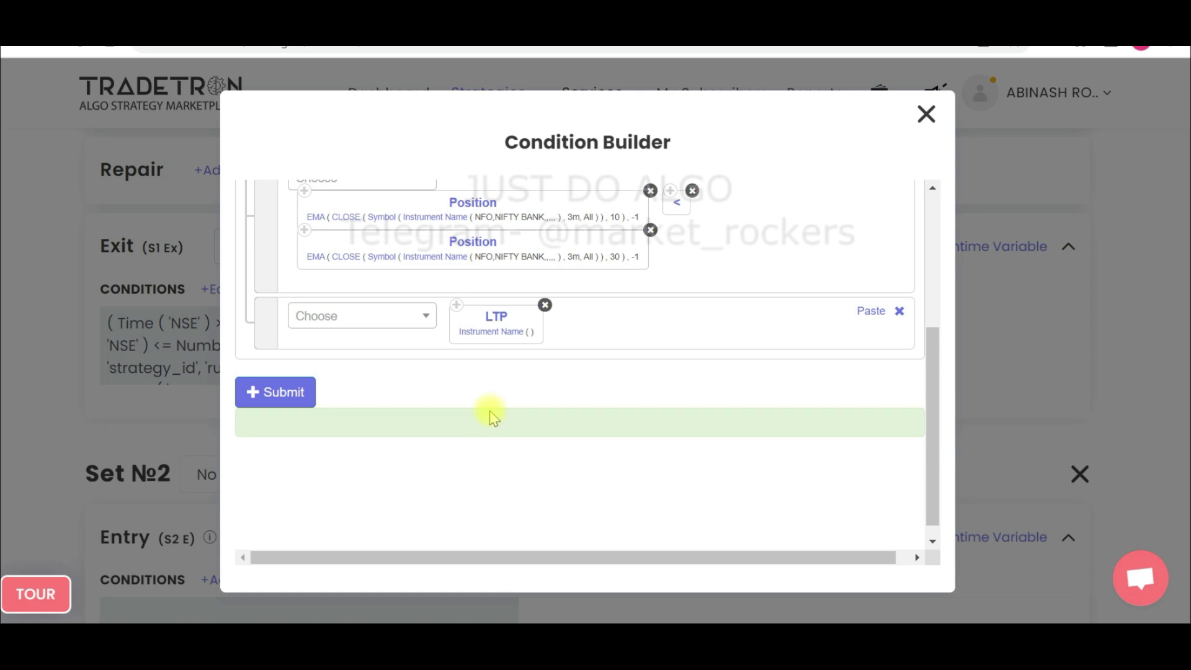
# Set the LTP keyword's instrument to exchange NFO and underlying NFO - NIFTY BANK
pyautogui.click(483, 335)
pyautogui.click(305, 287)
pyautogui.write('NFO')
pyautogui.click(337, 348)
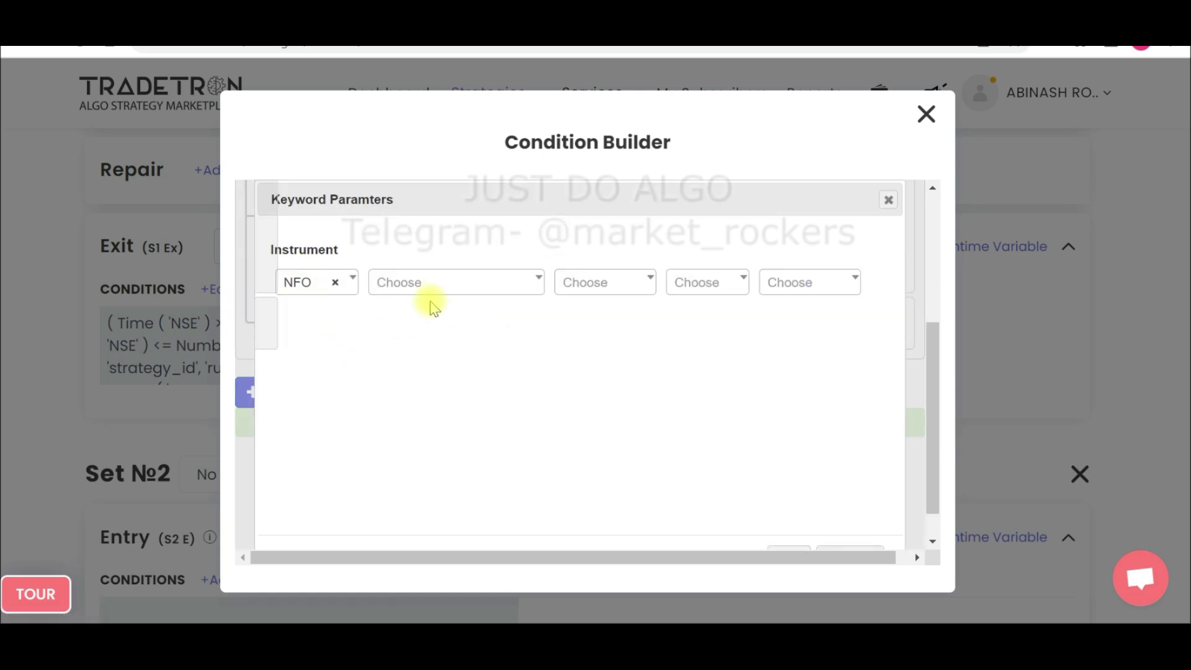
pyautogui.click(436, 291)
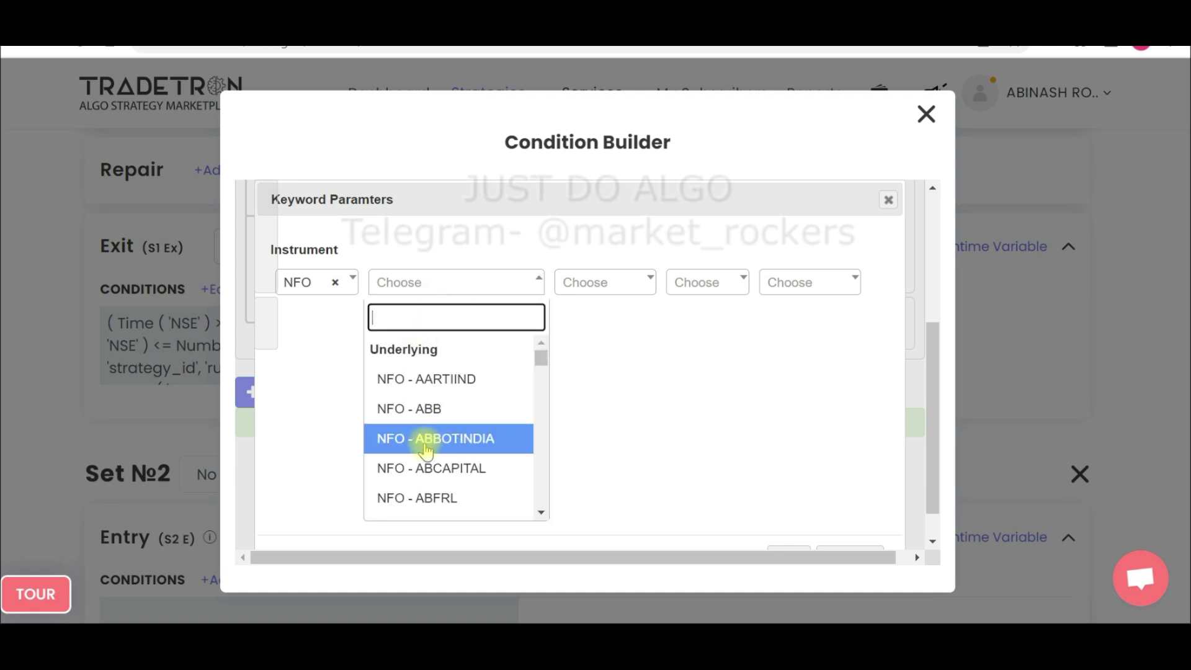
pyautogui.write('B')
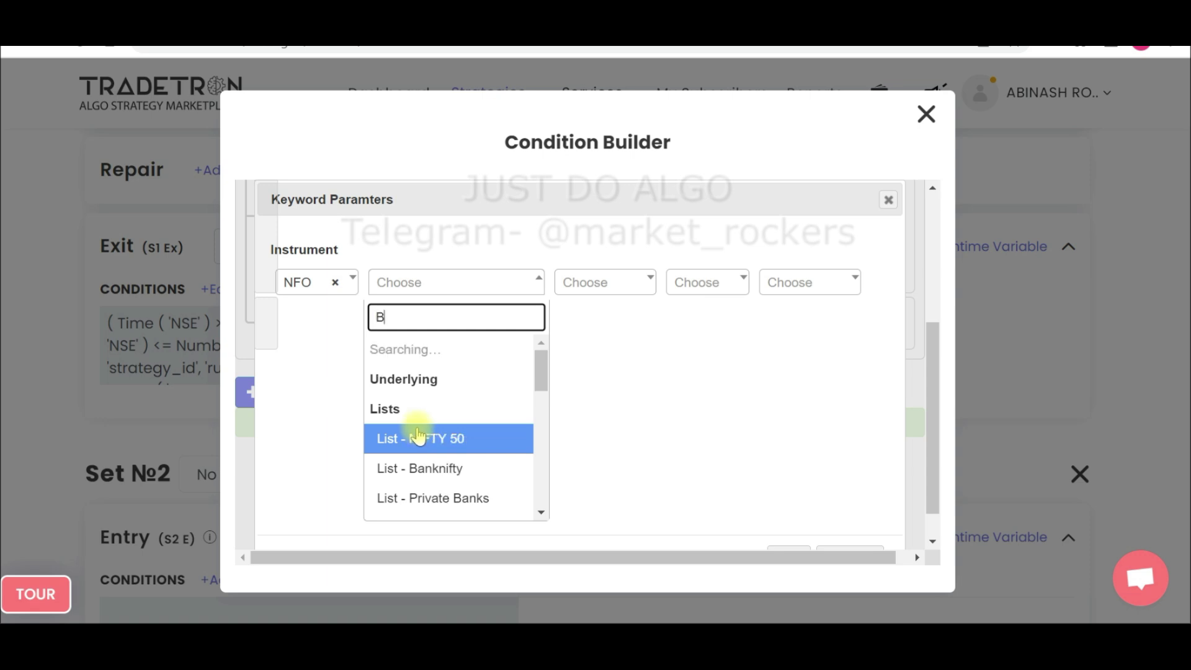
pyautogui.press('BackSpace')
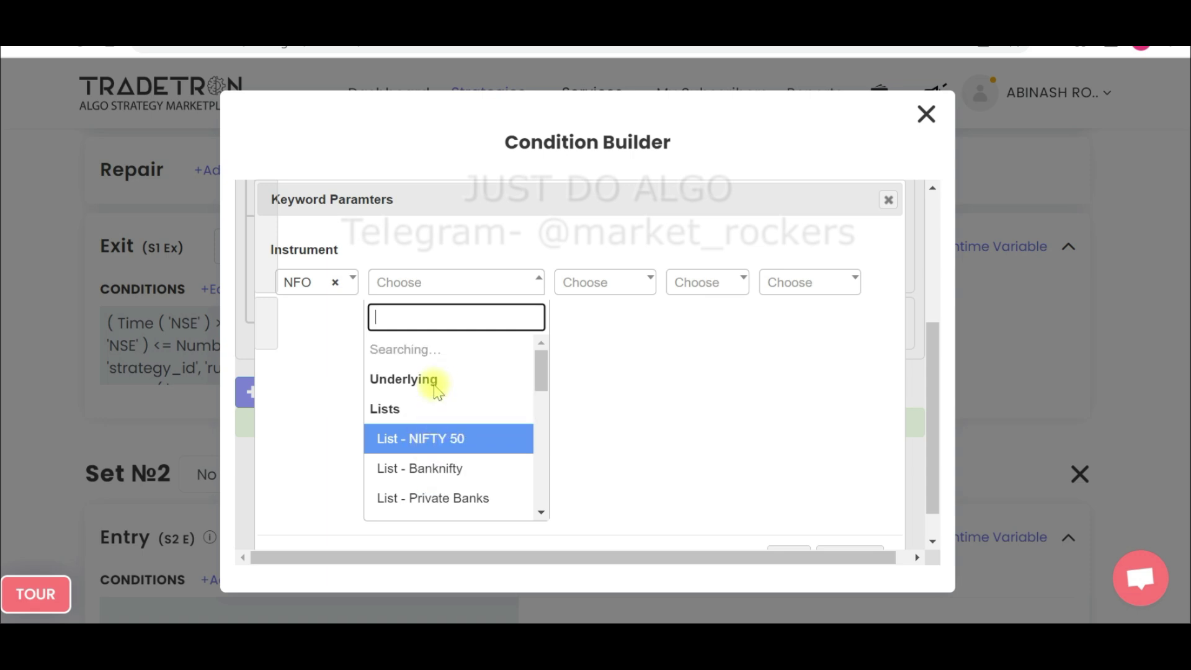
pyautogui.write('NIFTY')
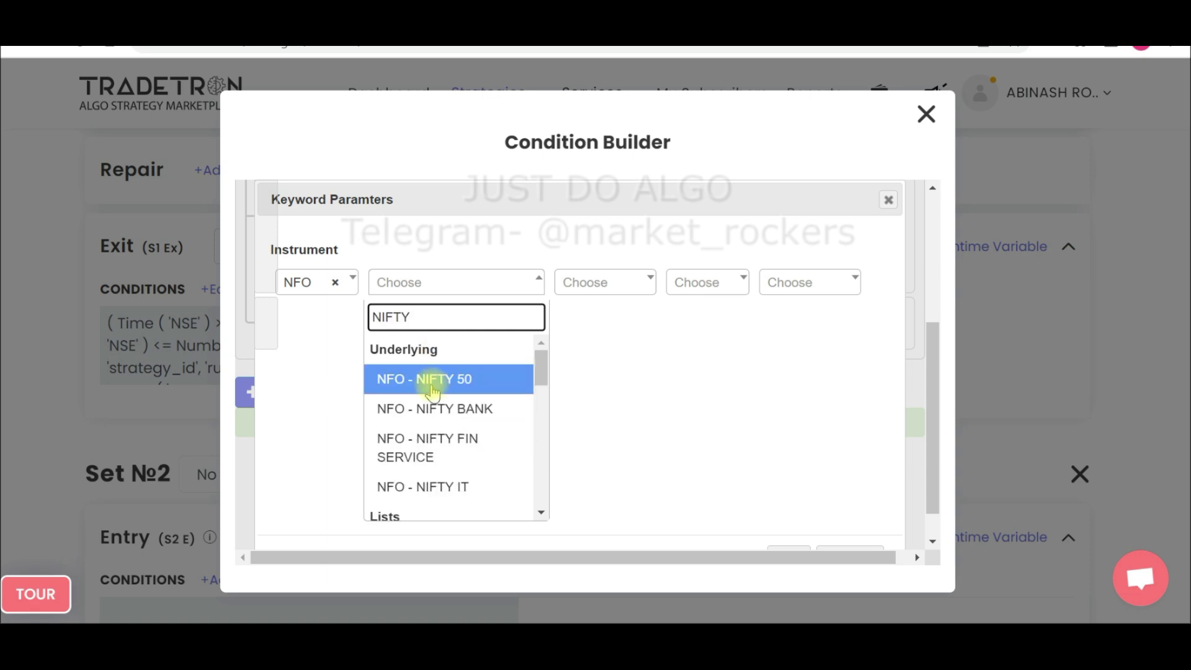
pyautogui.click(464, 408)
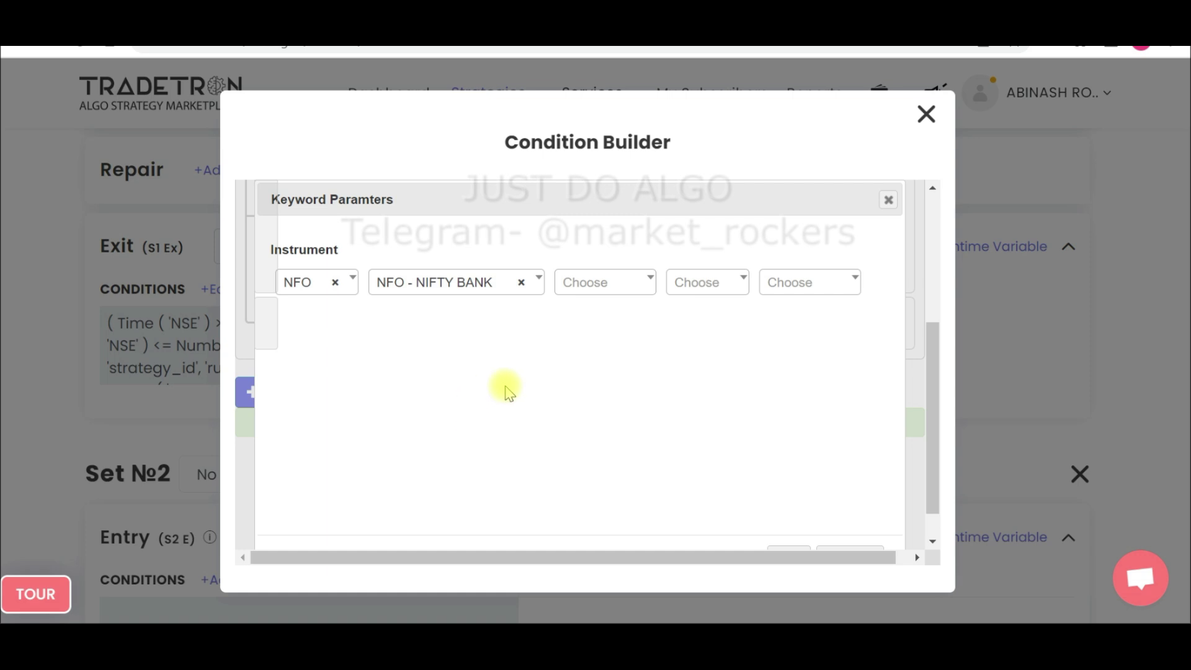
pyautogui.click(775, 548)
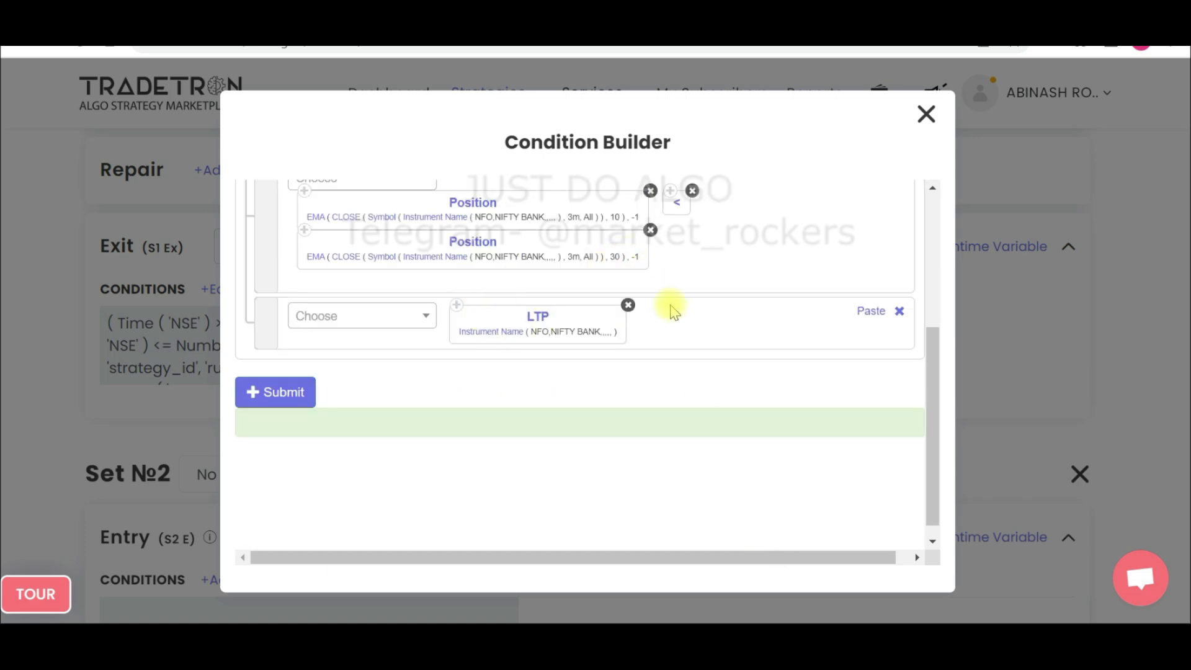
# Copy the < operator and the 30 EMA block at position -1 into the LTP condition row
pyautogui.click(675, 196)
pyautogui.click(870, 311)
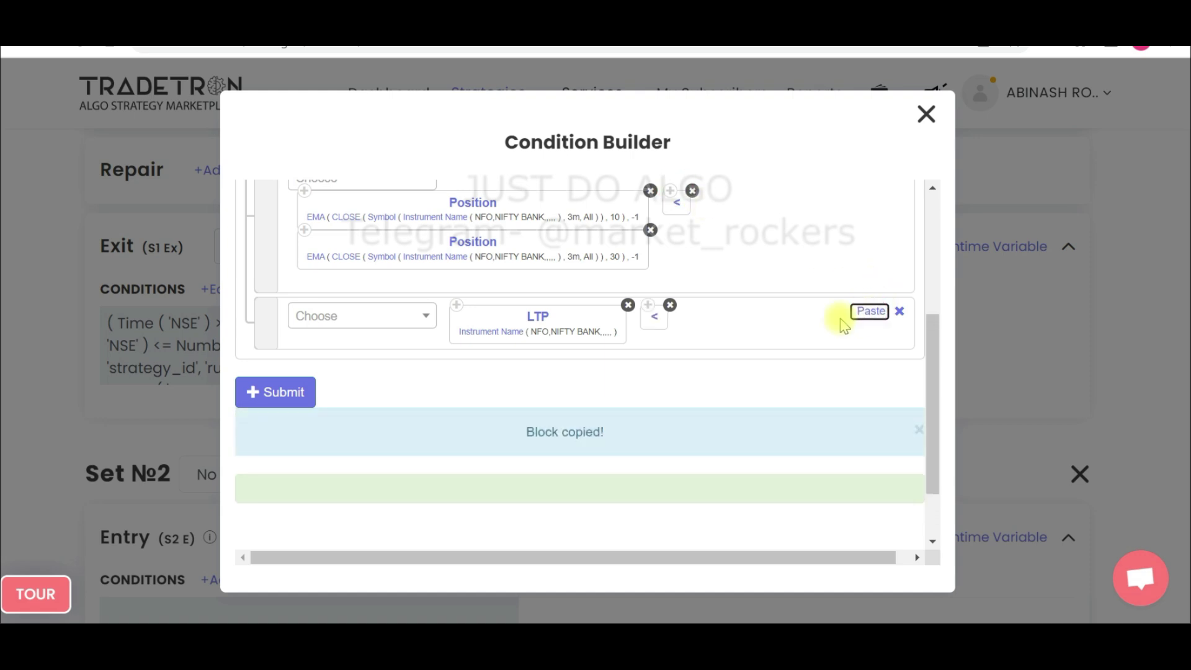
pyautogui.click(302, 231)
pyautogui.click(871, 311)
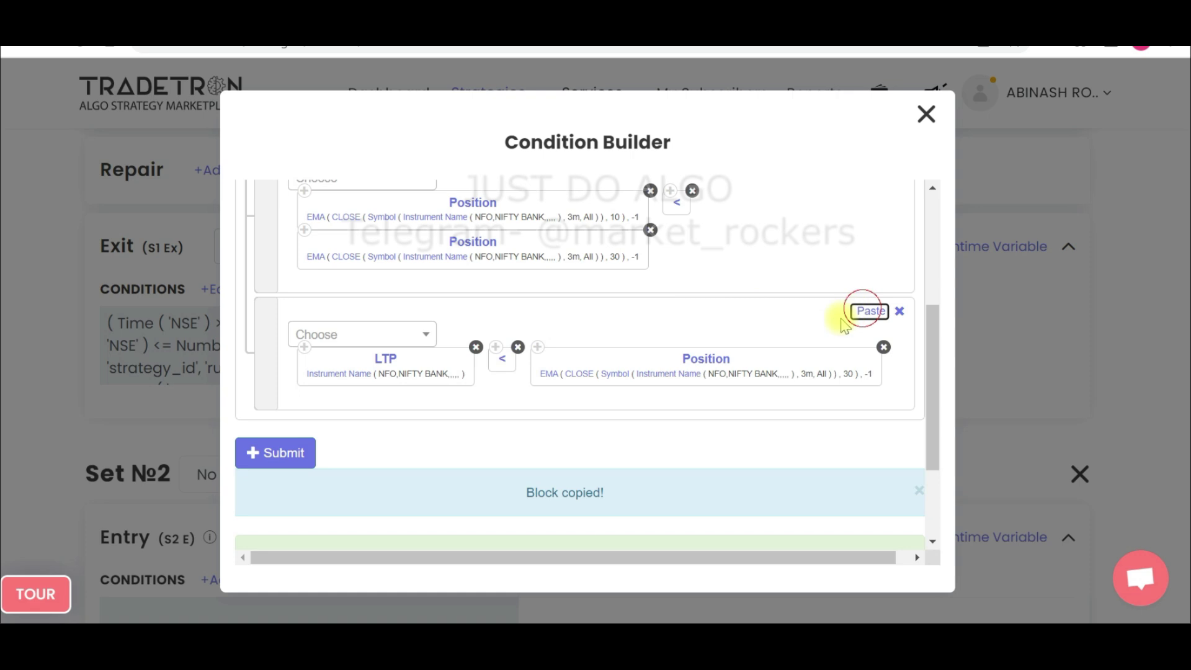
# Replace the EMA series with LOW in the position -1 block of the LTP exit condition
pyautogui.click(688, 355)
pyautogui.click(453, 284)
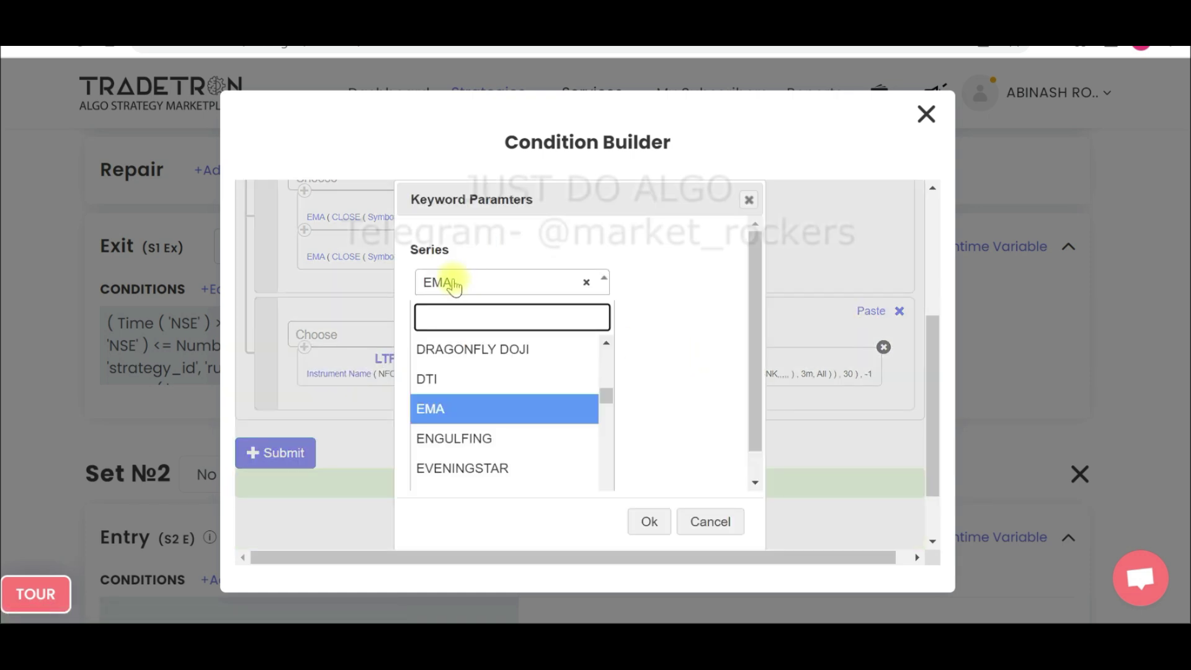
pyautogui.write('LOW')
pyautogui.click(455, 377)
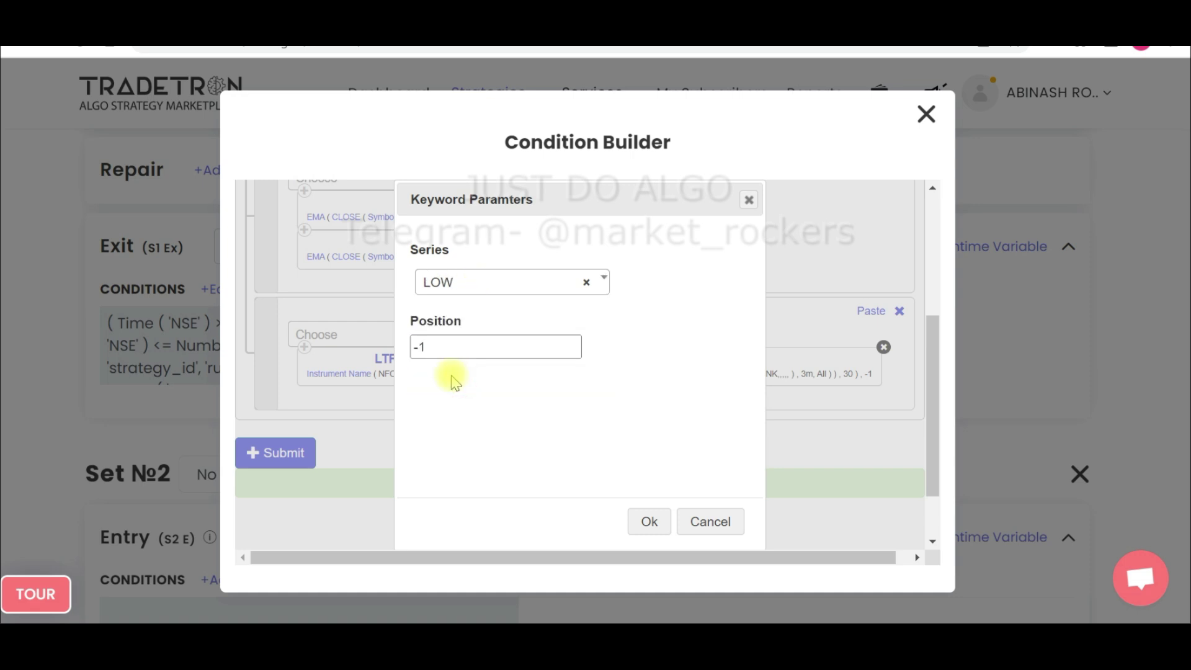
pyautogui.click(649, 522)
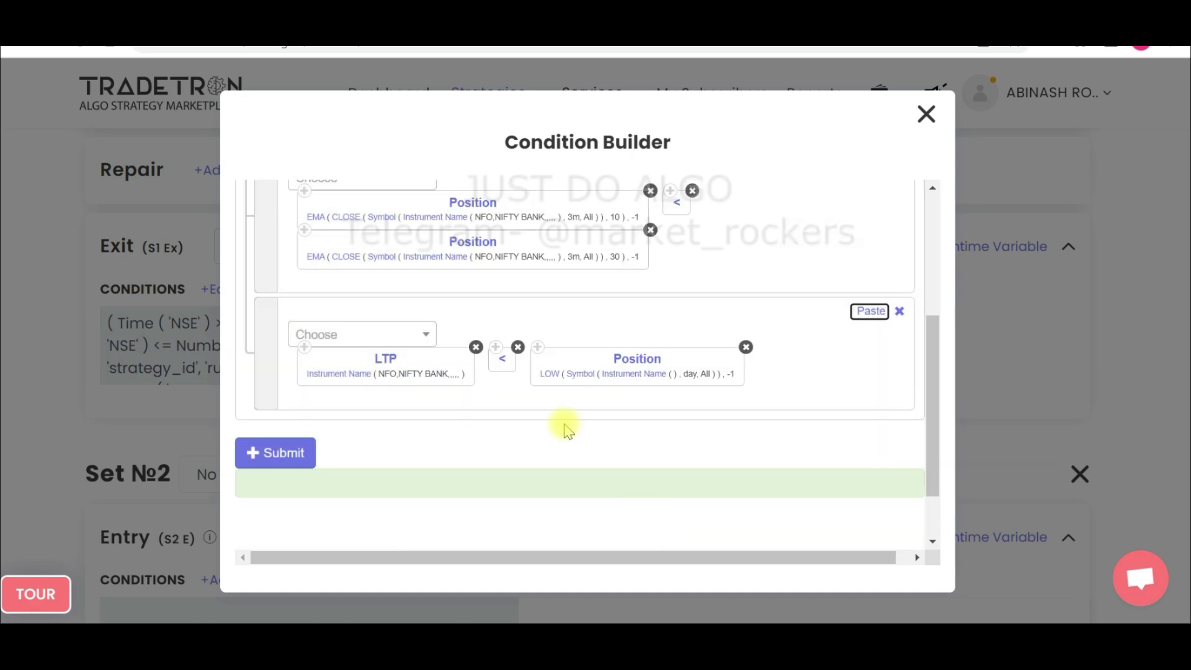
# Set the LOW series' instrument to exchange NFO and underlying NFO - NIFTY BANK
pyautogui.click(611, 380)
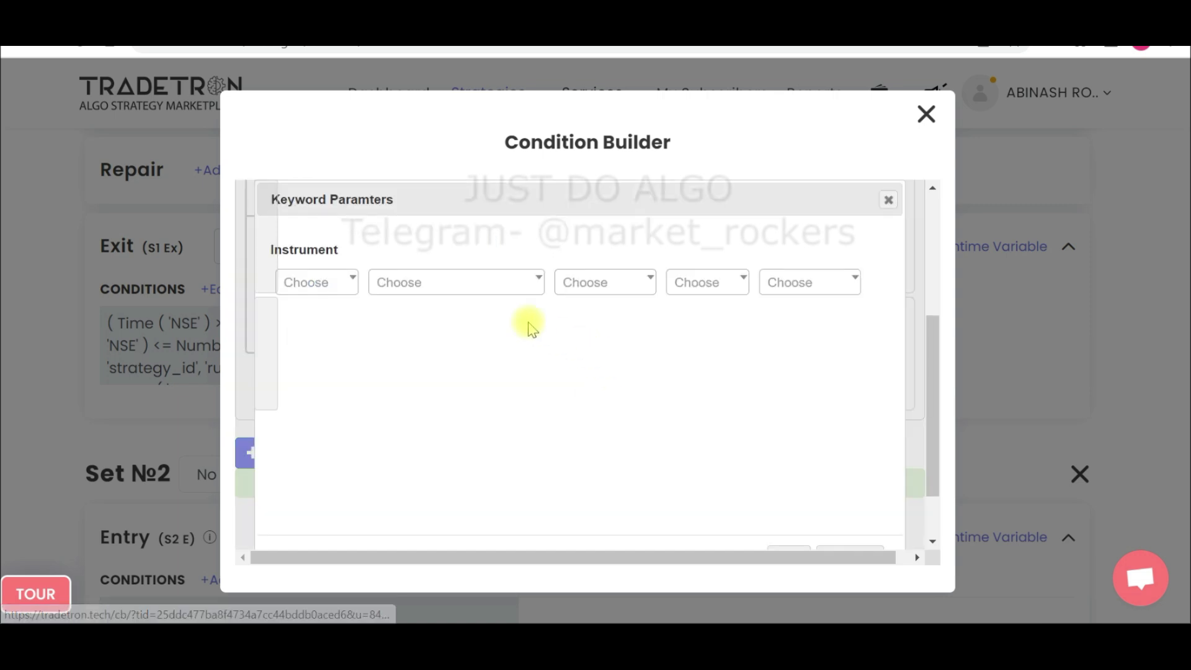
pyautogui.click(346, 286)
pyautogui.write('NF')
pyautogui.click(344, 357)
pyautogui.click(397, 285)
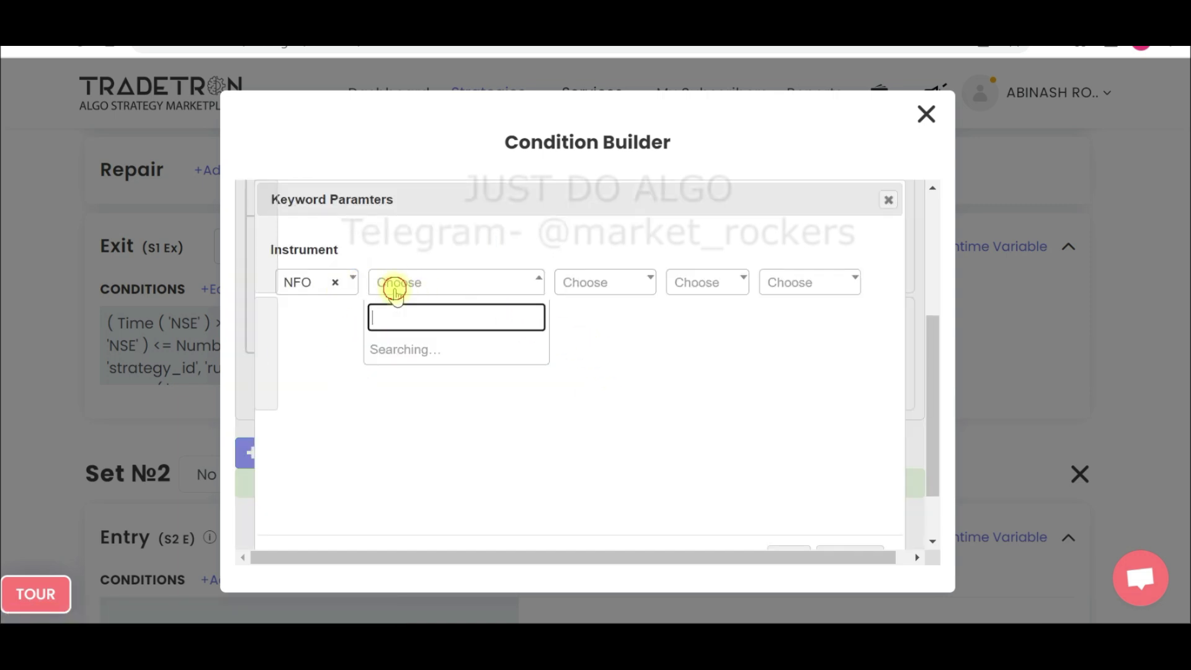
pyautogui.write('NIFTY')
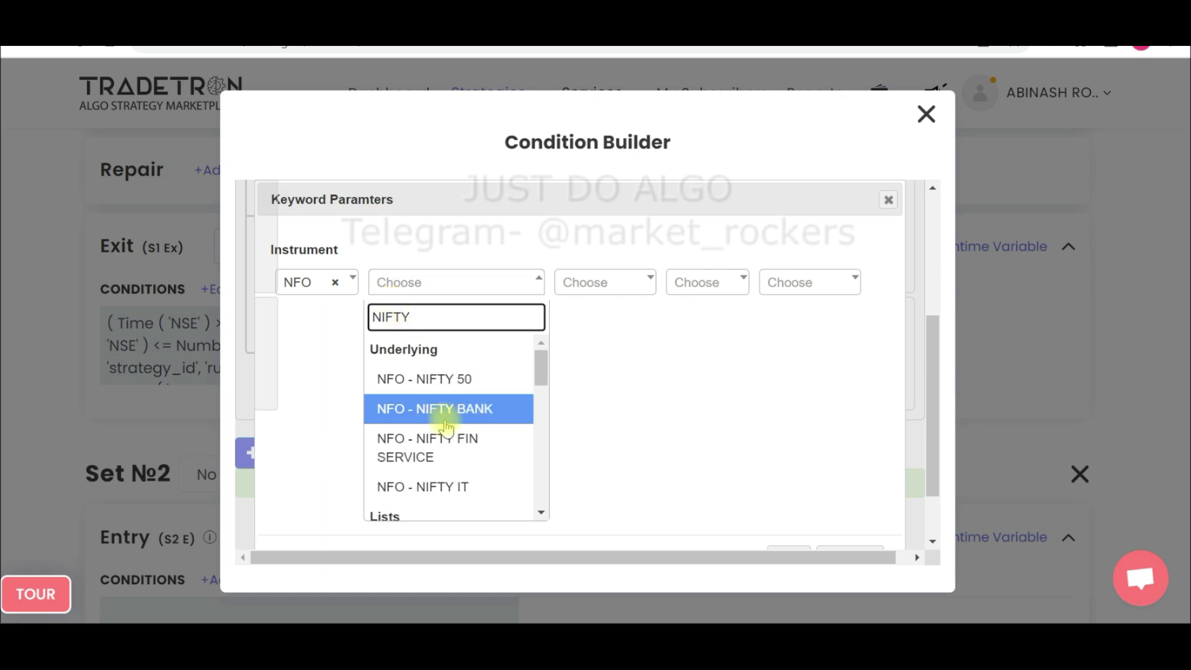
pyautogui.click(440, 409)
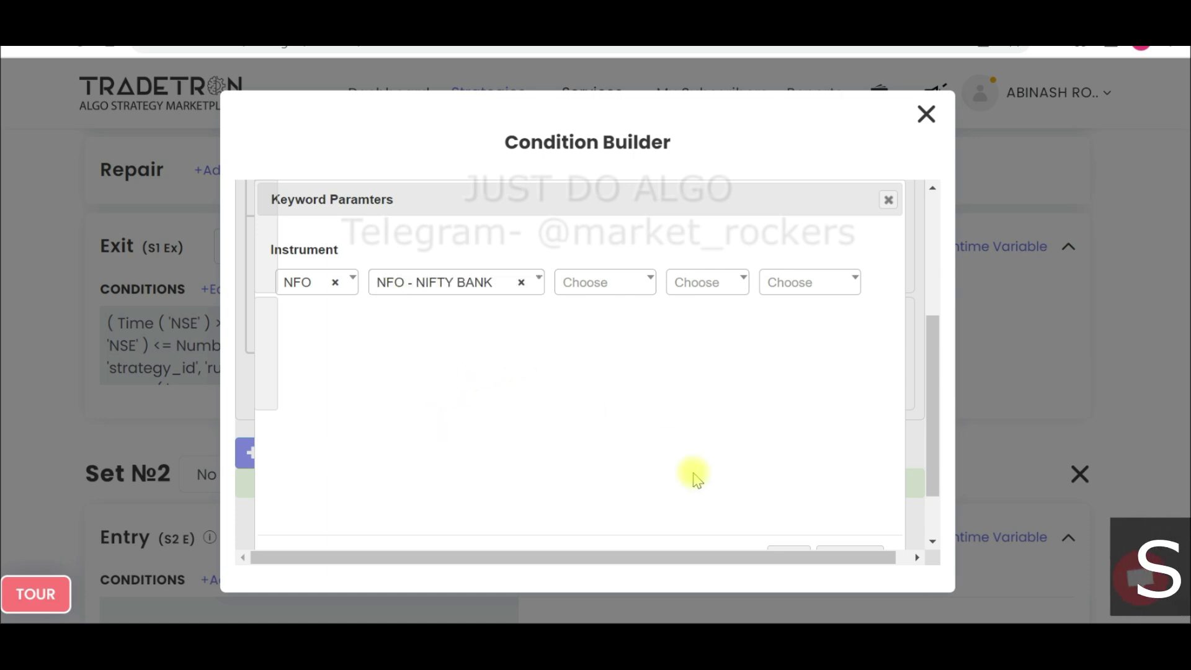
pyautogui.click(785, 548)
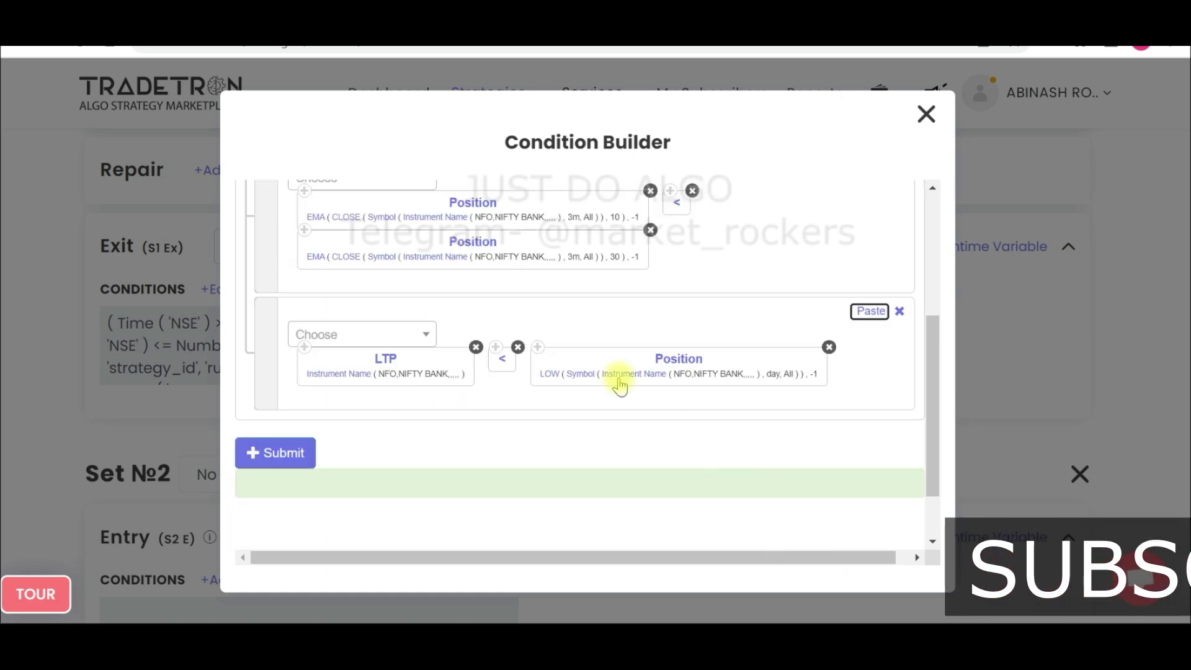
# Set the LOW series' candle type to 3m and submit Set 1's exit conditions
pyautogui.click(583, 375)
pyautogui.click(457, 352)
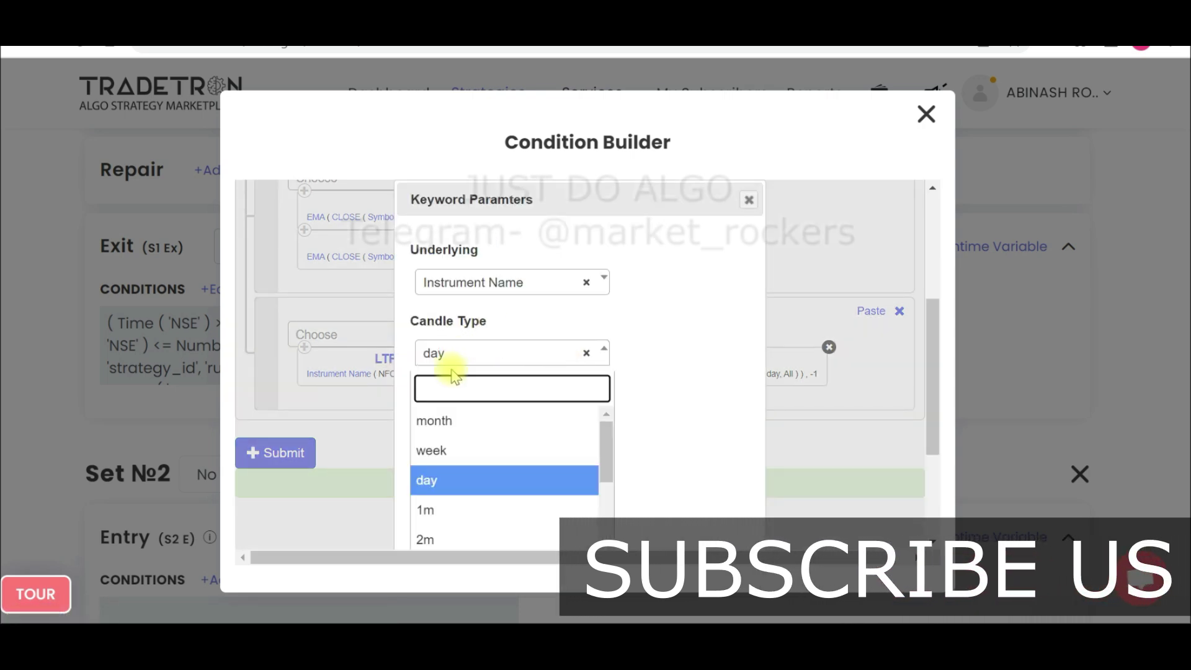
pyautogui.write('3')
pyautogui.click(513, 418)
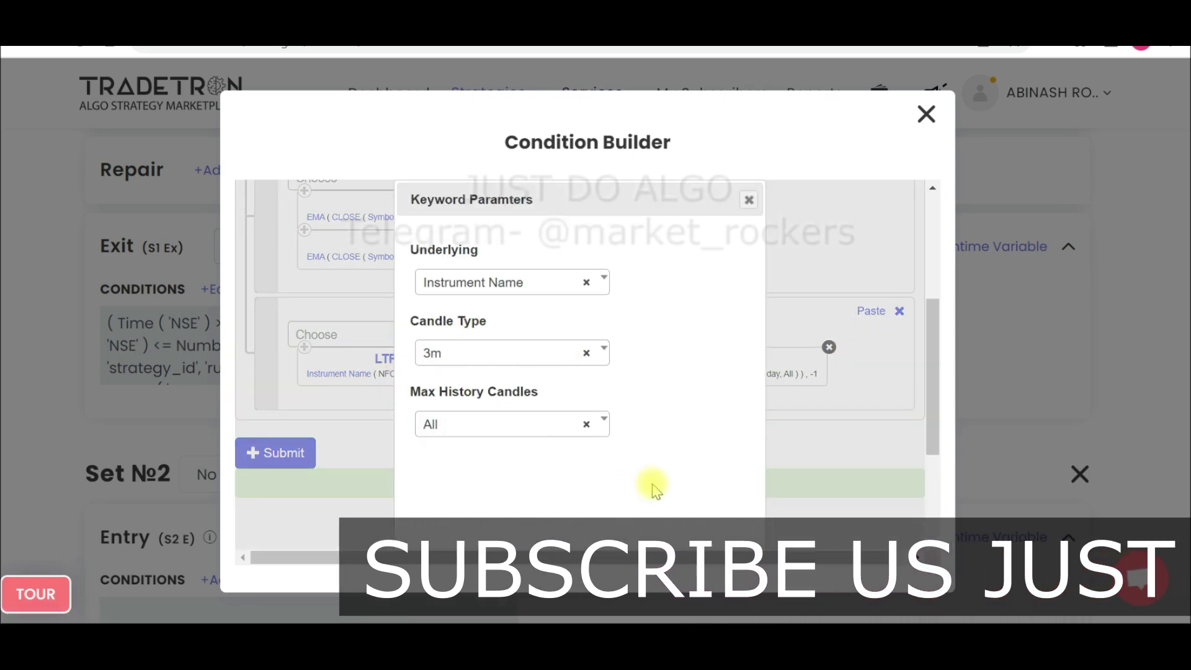
pyautogui.scroll(-3, 657, 492)
pyautogui.click(650, 519)
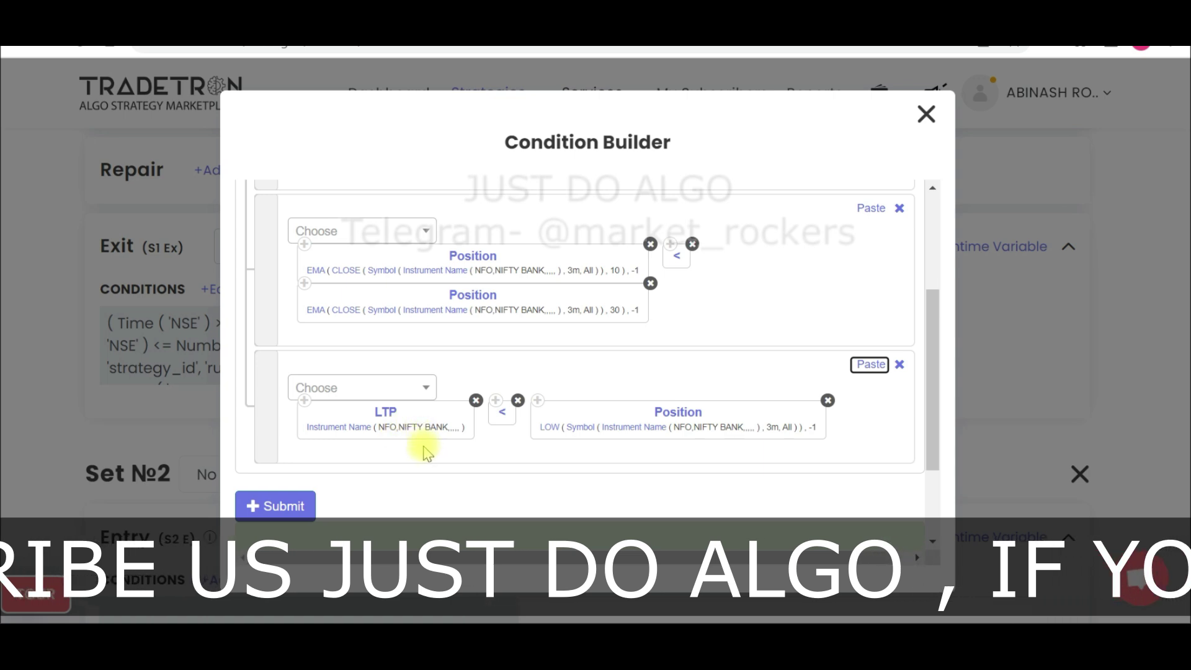
pyautogui.click(276, 506)
# Review the 10 and 30 EMA comparisons, the LTP row and the generated expression of Set 1's exit conditions
pyautogui.scroll(3, 450, 426)
pyautogui.scroll(2, 452, 426)
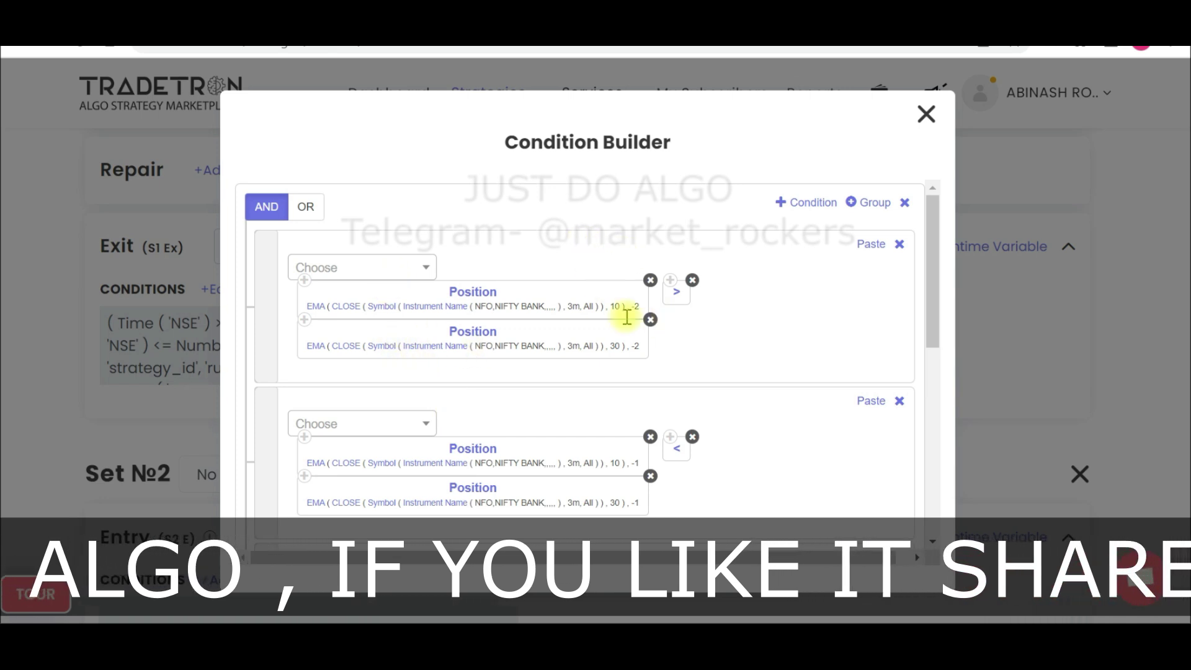
pyautogui.scroll(-2, 697, 332)
pyautogui.scroll(2, 677, 320)
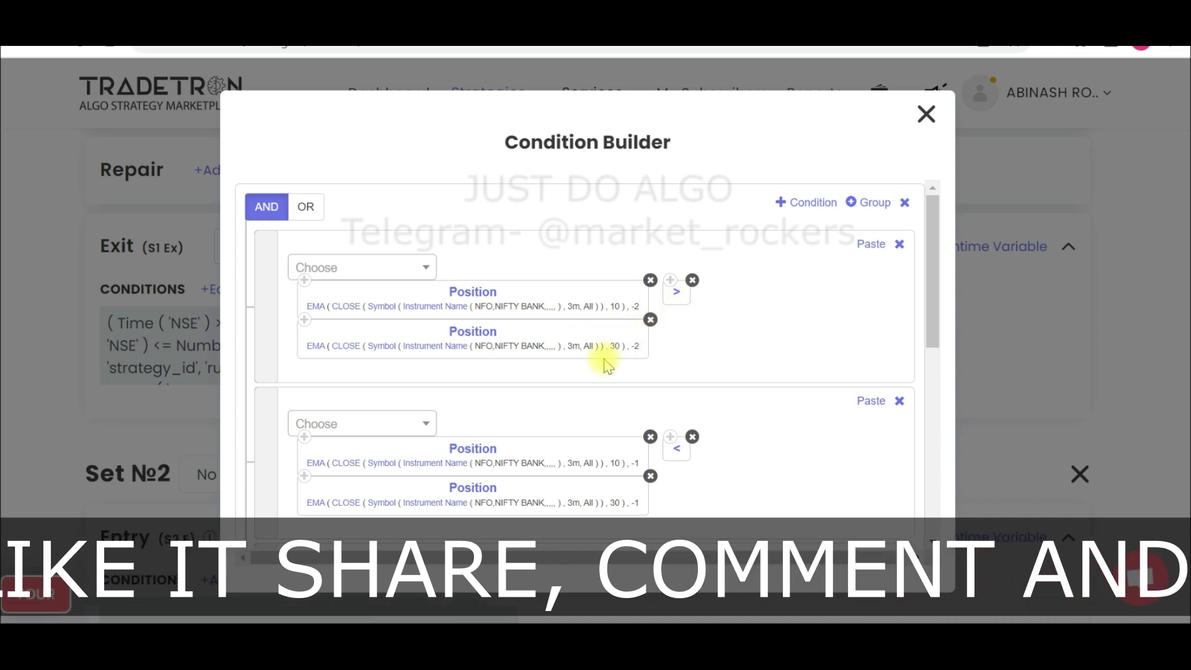
pyautogui.scroll(-2, 600, 360)
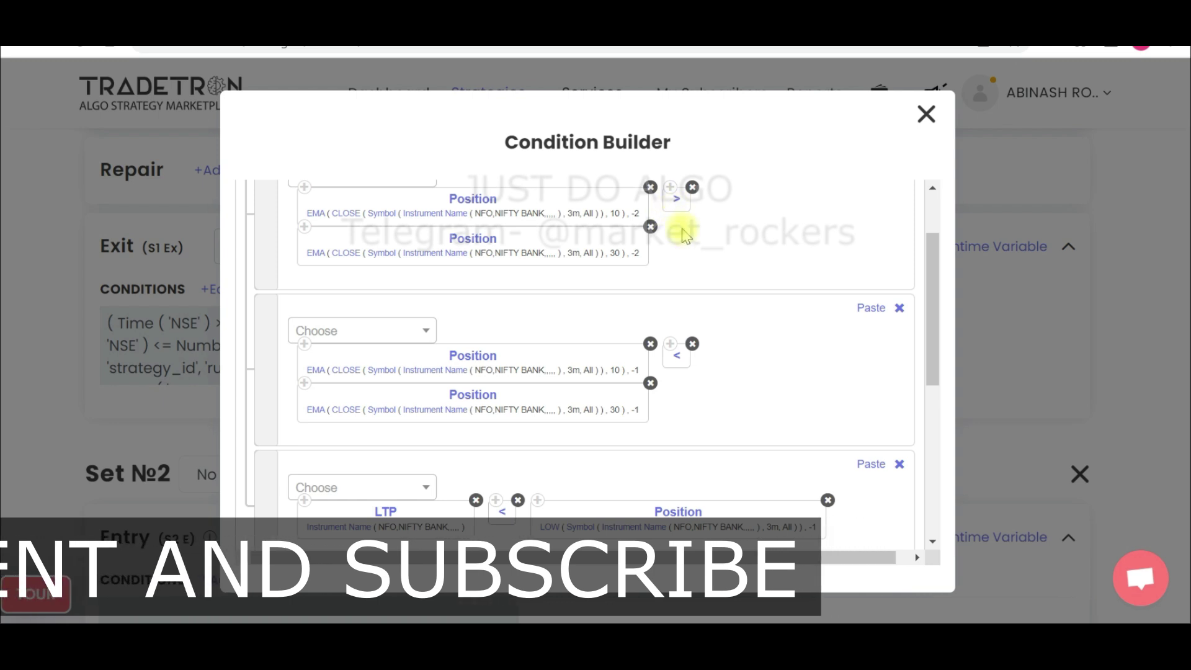
pyautogui.scroll(-5, 661, 366)
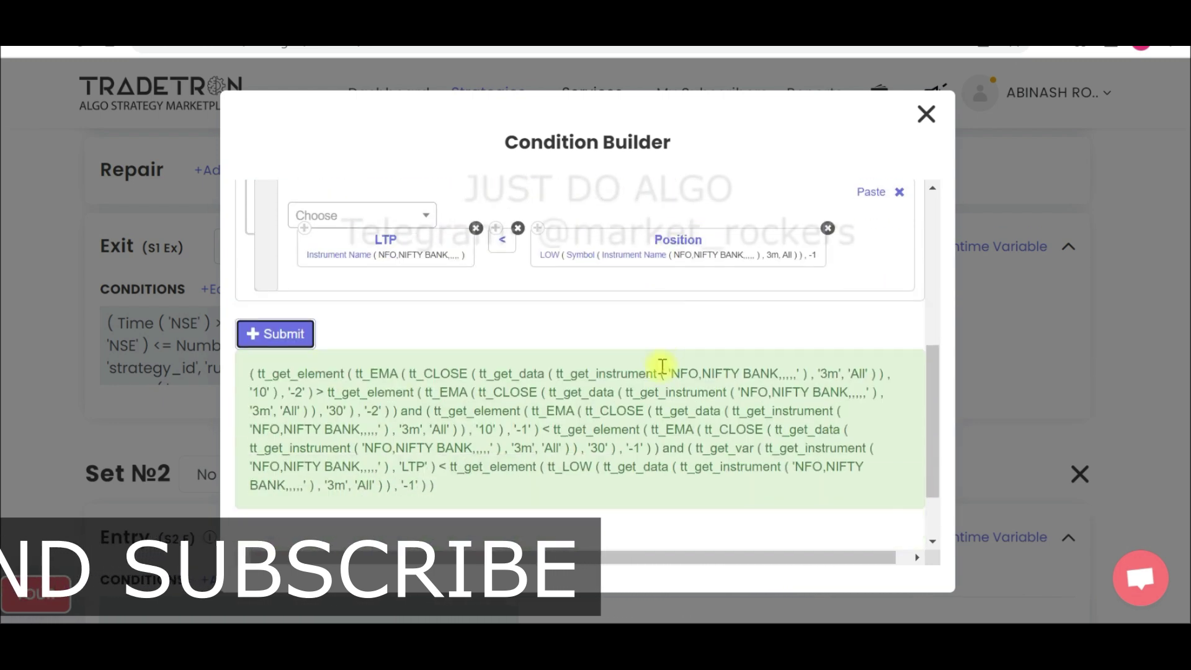
pyautogui.scroll(4, 639, 279)
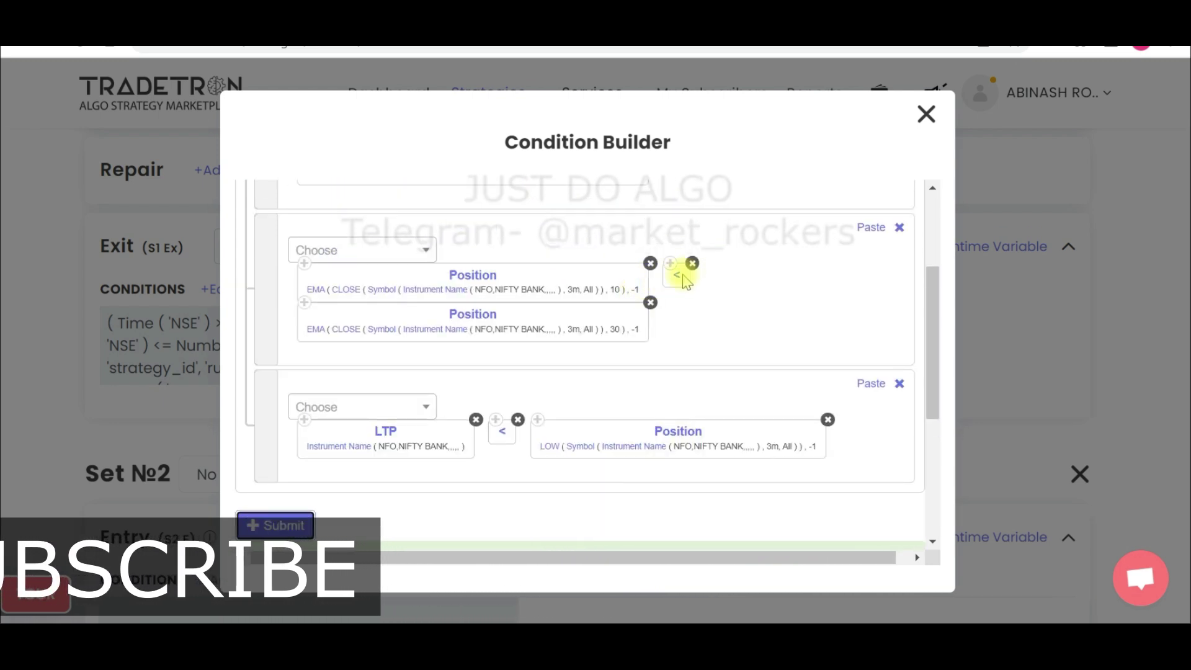
pyautogui.scroll(-3, 473, 391)
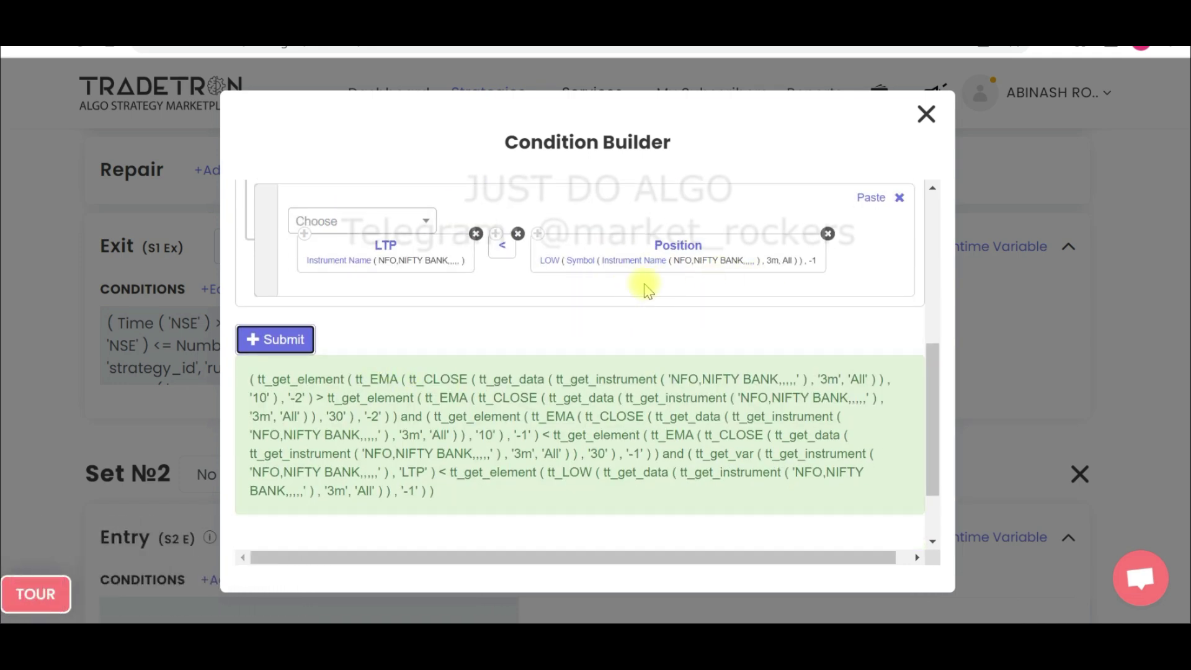
pyautogui.scroll(-2, 586, 287)
pyautogui.scroll(4, 579, 288)
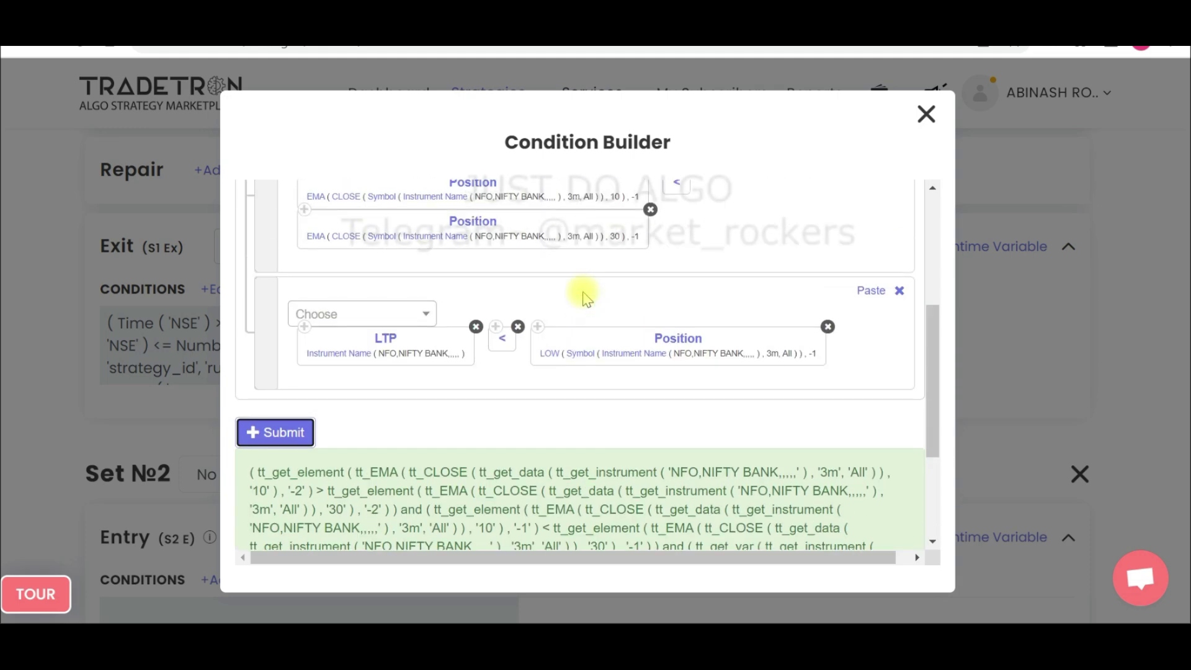
pyautogui.scroll(-2, 559, 301)
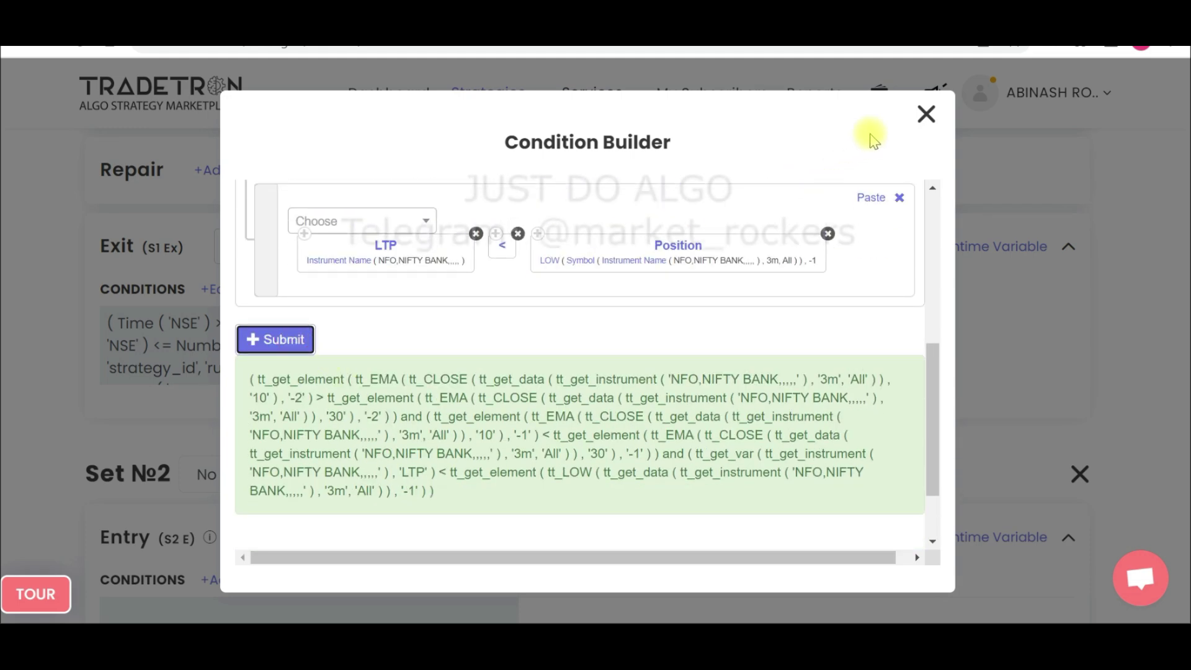
# Close the exit condition builder and open Set 1's entry conditions at the empty row for editing
pyautogui.click(926, 113)
pyautogui.scroll(4, 415, 282)
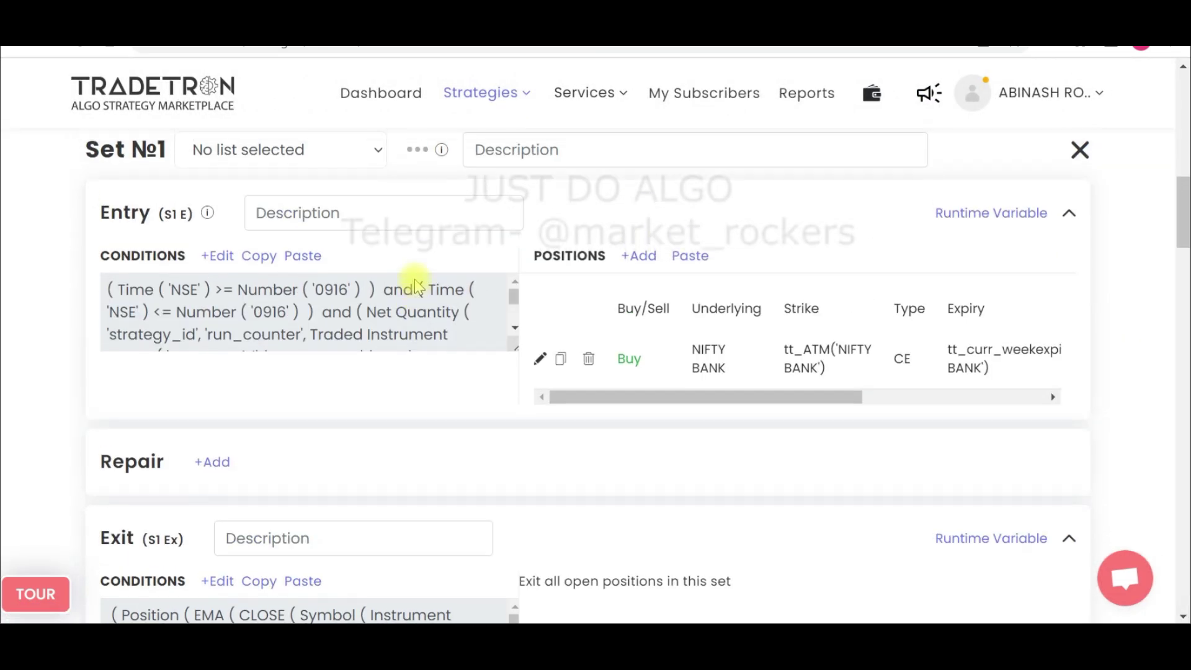
pyautogui.click(226, 244)
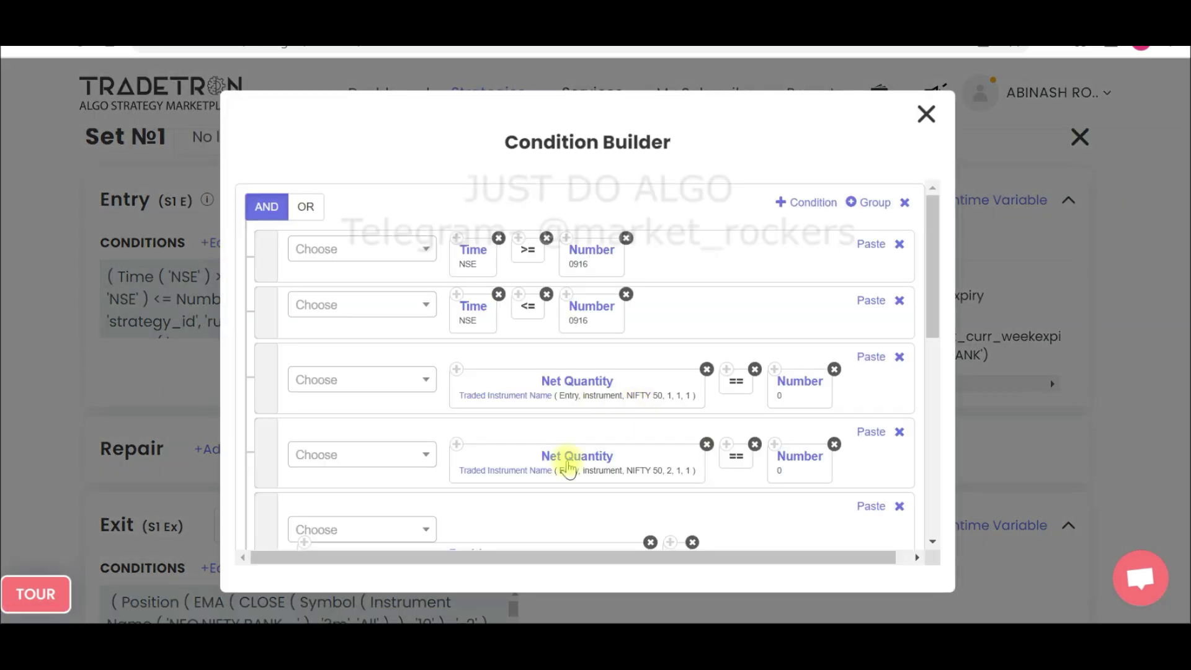
pyautogui.scroll(-6, 567, 459)
pyautogui.scroll(2, 707, 317)
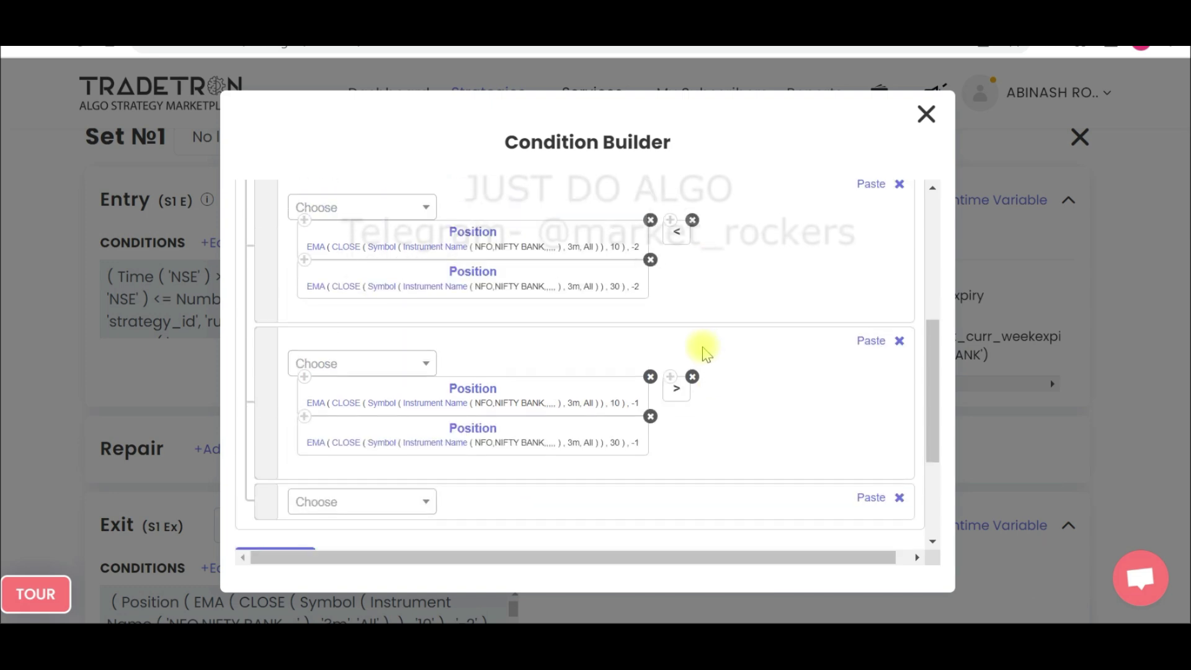
pyautogui.scroll(-4, 413, 400)
# Add the LTP keyword with Instrument Name as its instrument to the empty entry condition row
pyautogui.click(391, 329)
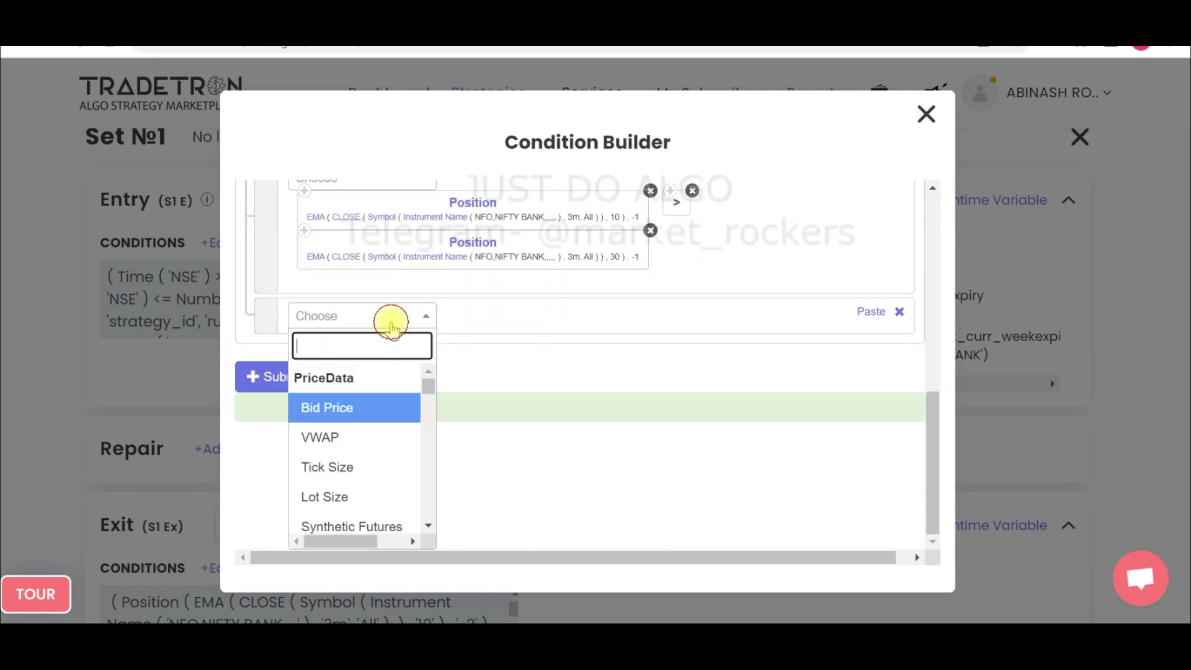
pyautogui.write('LTP')
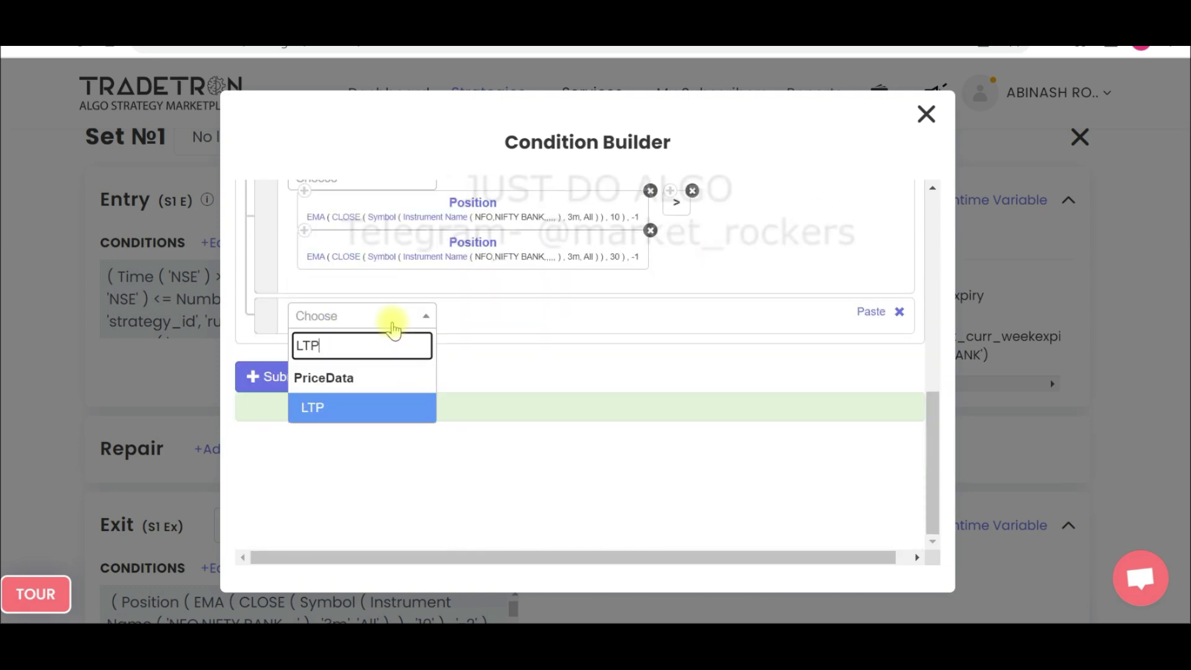
pyautogui.click(393, 403)
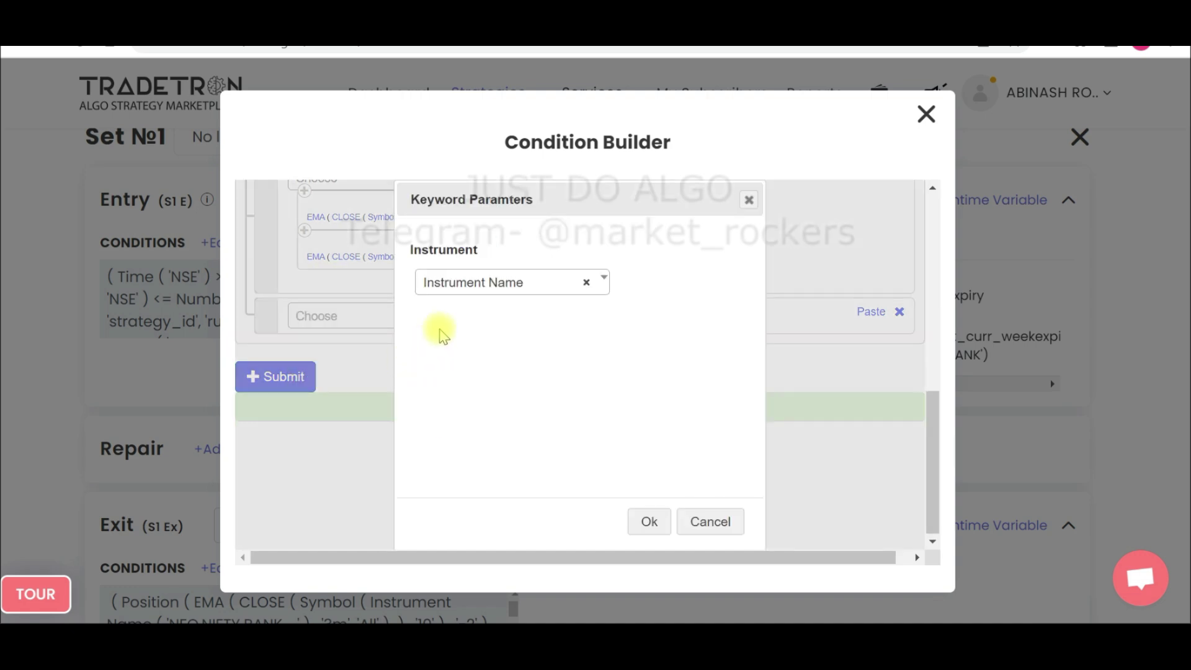
pyautogui.click(639, 528)
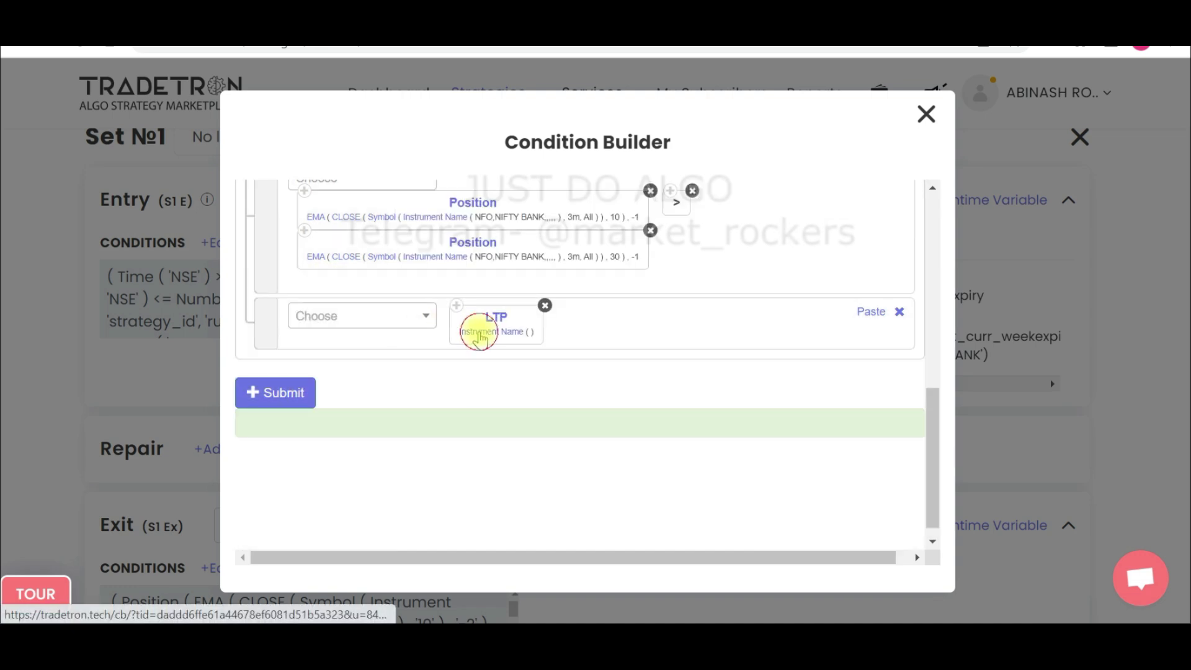
# Set the entry LTP keyword's instrument to exchange NFO and underlying NFO - NIFTY BANK
pyautogui.click(481, 335)
pyautogui.click(340, 294)
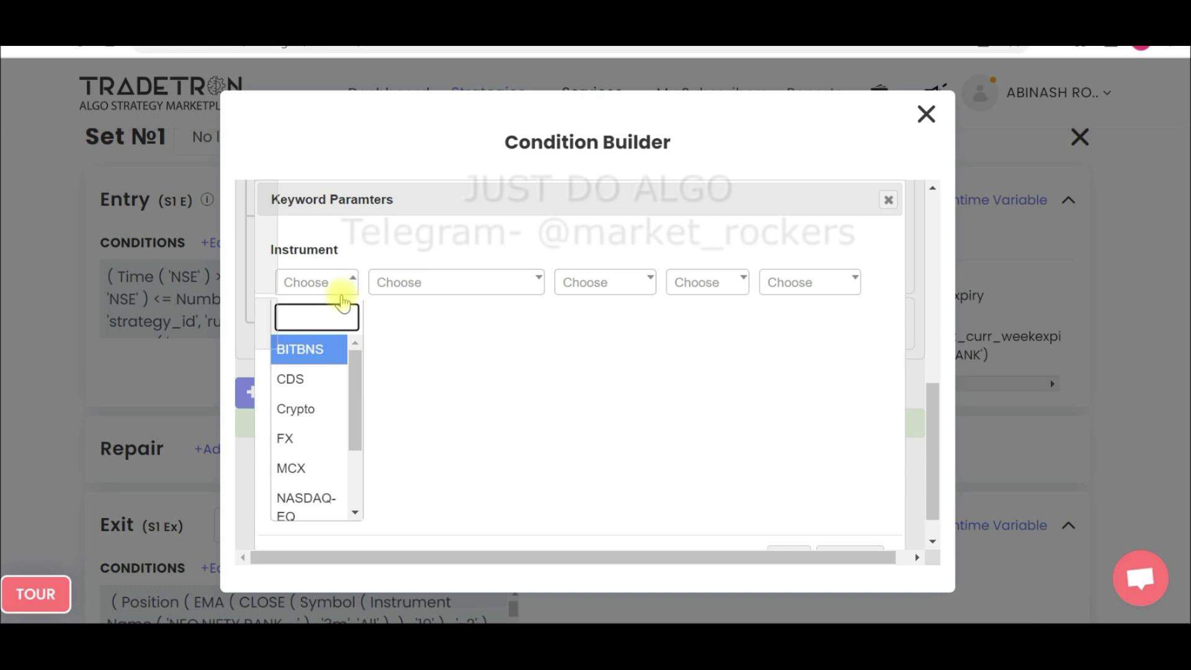
pyautogui.write('NF')
pyautogui.click(327, 357)
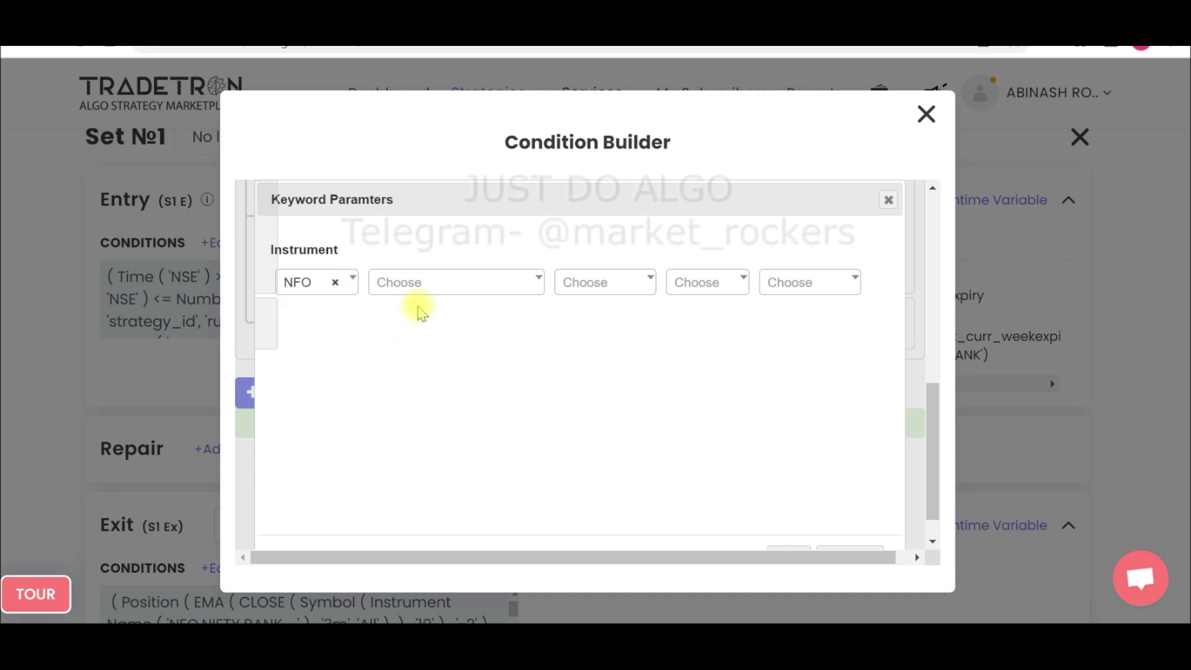
pyautogui.click(441, 296)
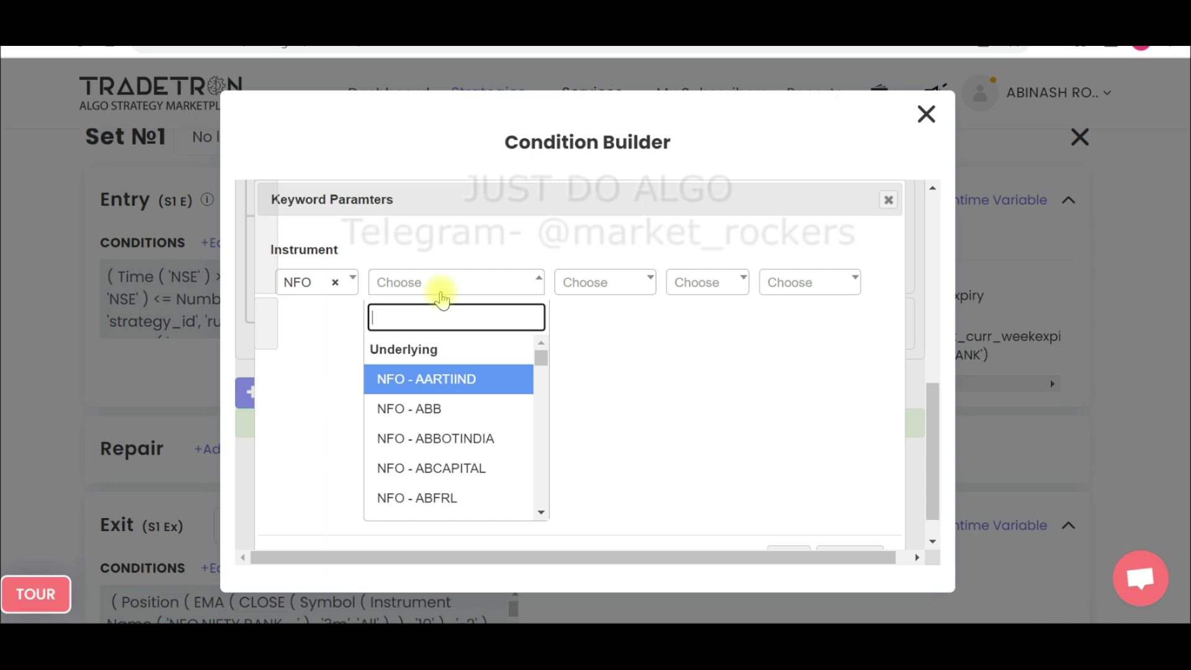
pyautogui.write('NIFTY')
pyautogui.click(451, 407)
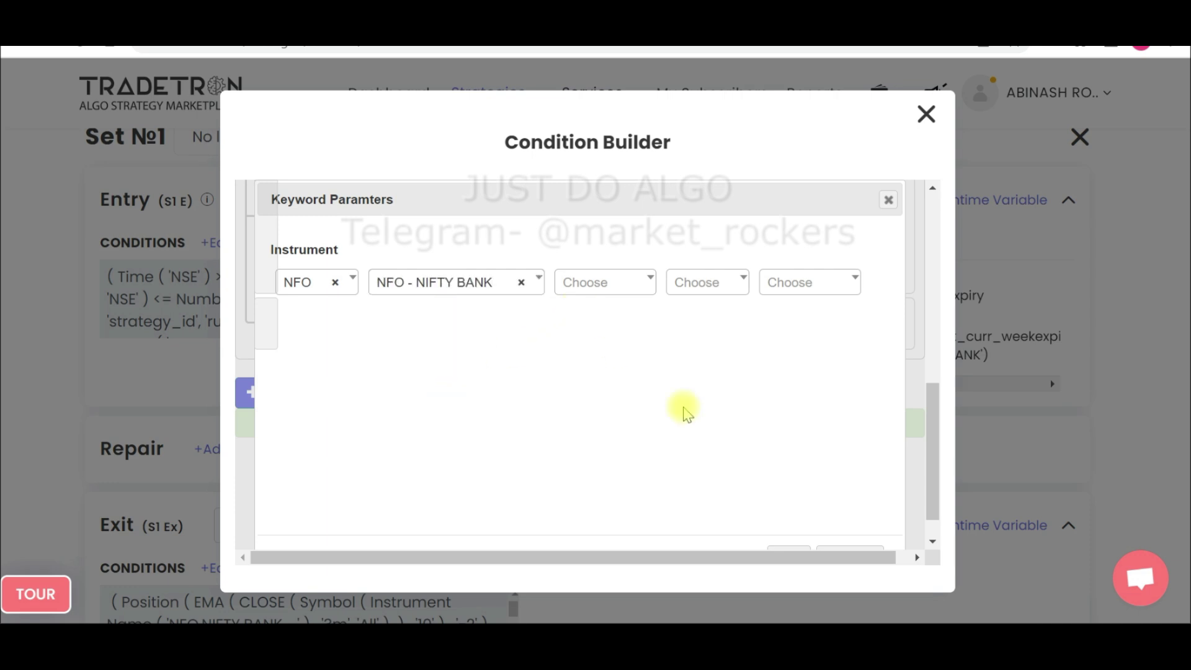
pyautogui.click(787, 546)
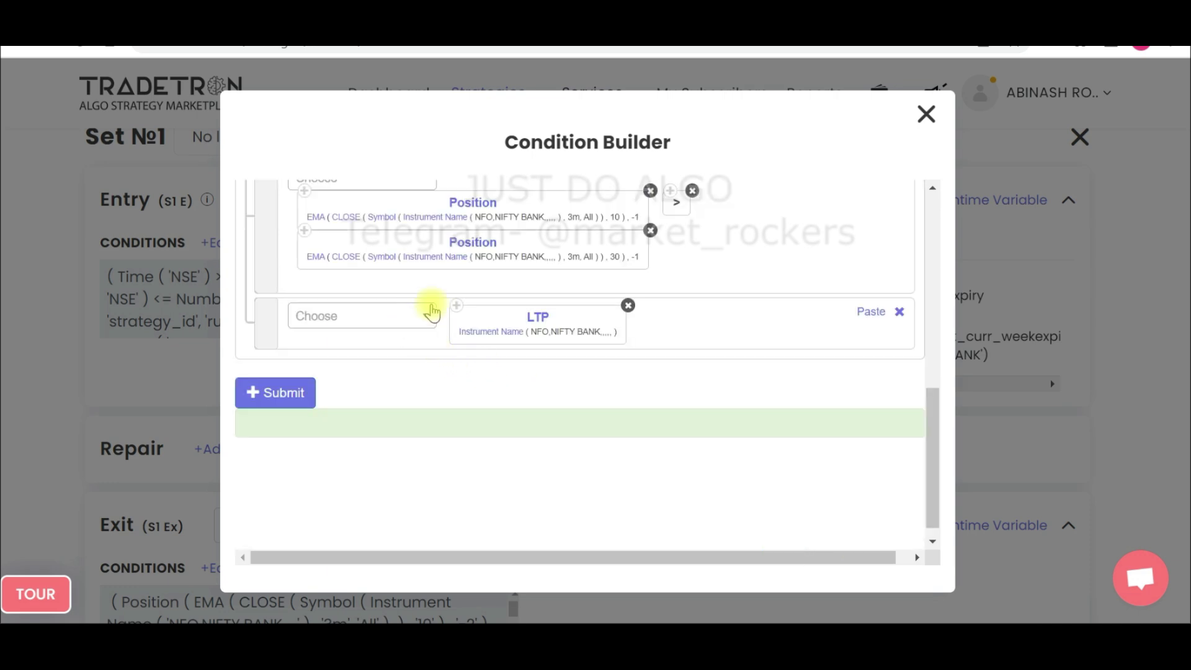
# Copy the > operator and the 30 EMA block at position -1 into the entry's LTP condition row
pyautogui.click(674, 204)
pyautogui.click(870, 312)
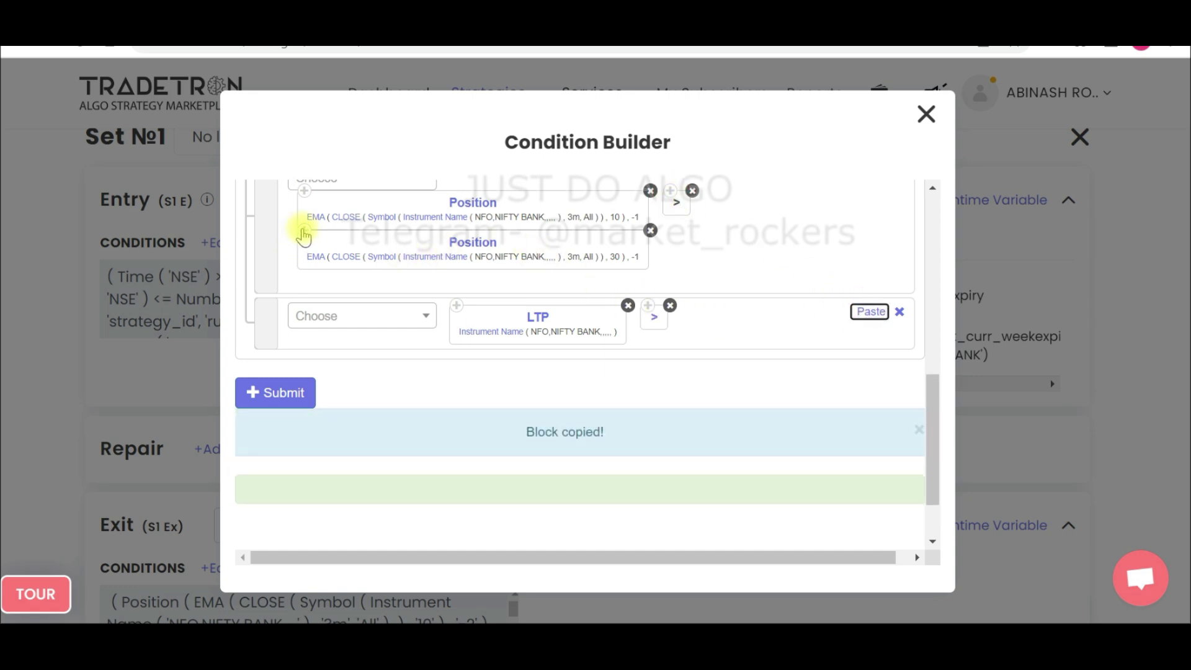
pyautogui.click(303, 231)
pyautogui.click(870, 312)
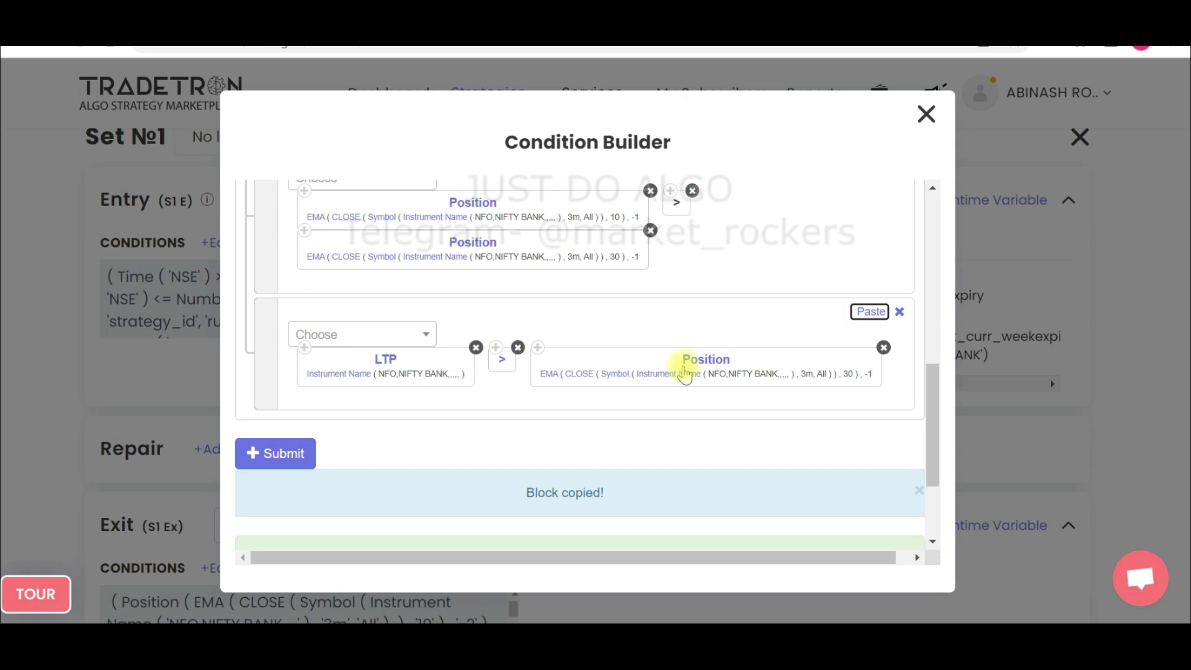
# Change the series of the copied Position block in the entry's LTP row from EMA to HIGH
pyautogui.click(684, 360)
pyautogui.click(506, 283)
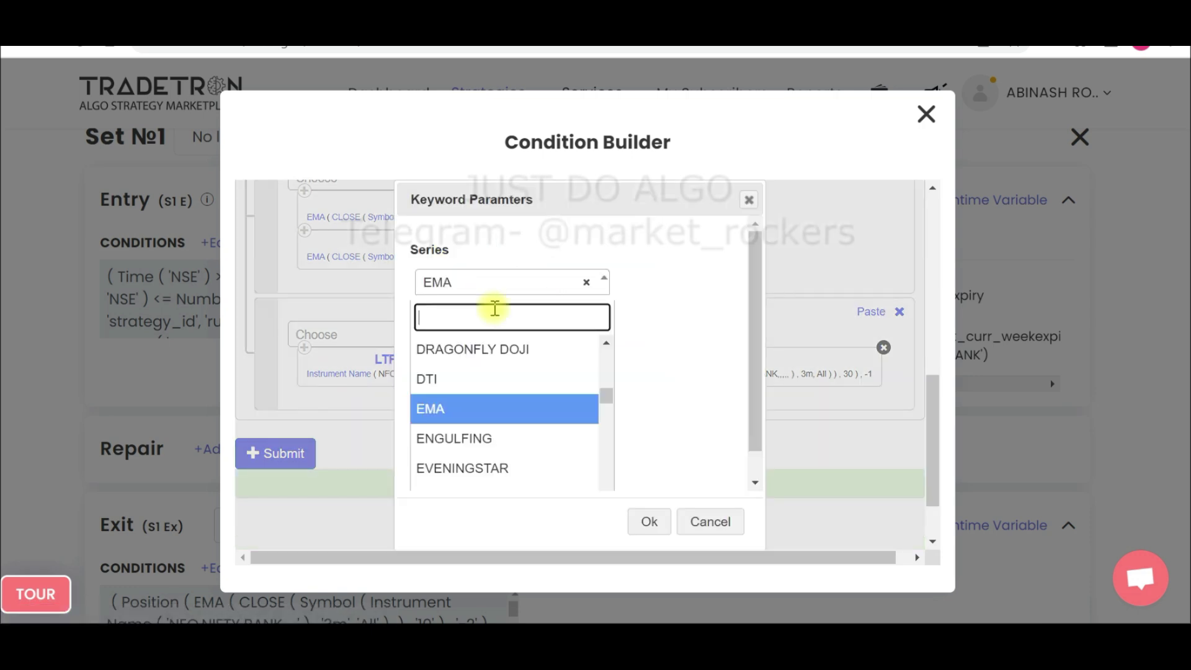
pyautogui.write('HIGH')
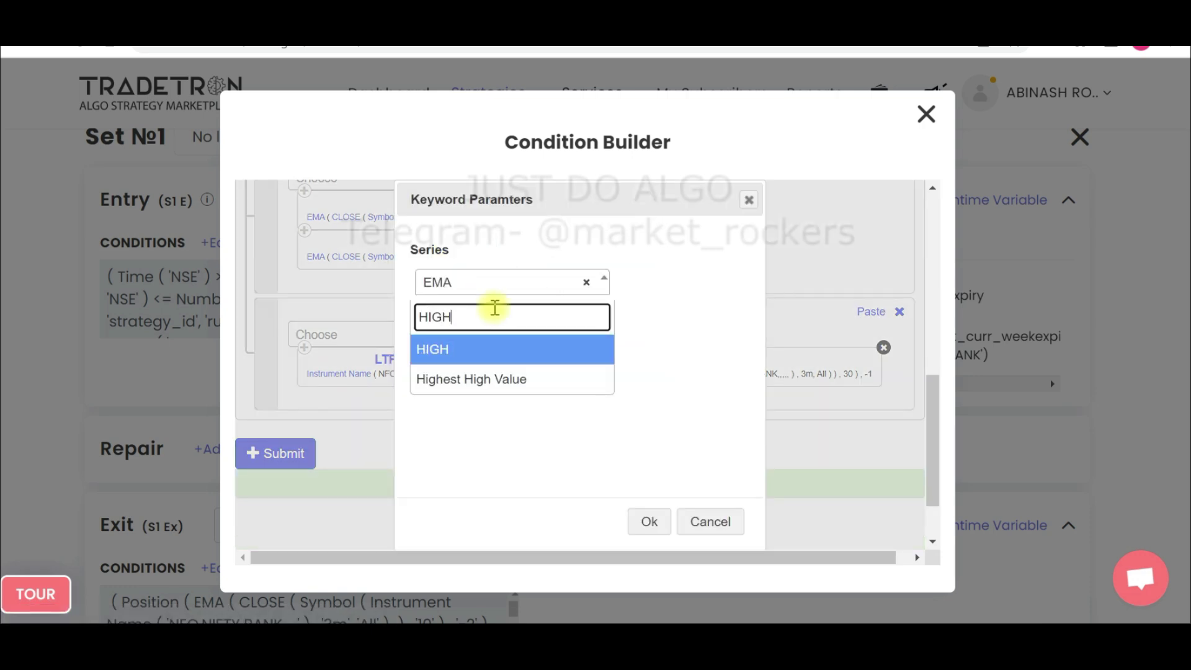
pyautogui.click(505, 349)
pyautogui.click(642, 522)
# Set the candle type of the HIGH keyword's symbol to 3m in the entry's LTP row
pyautogui.click(577, 371)
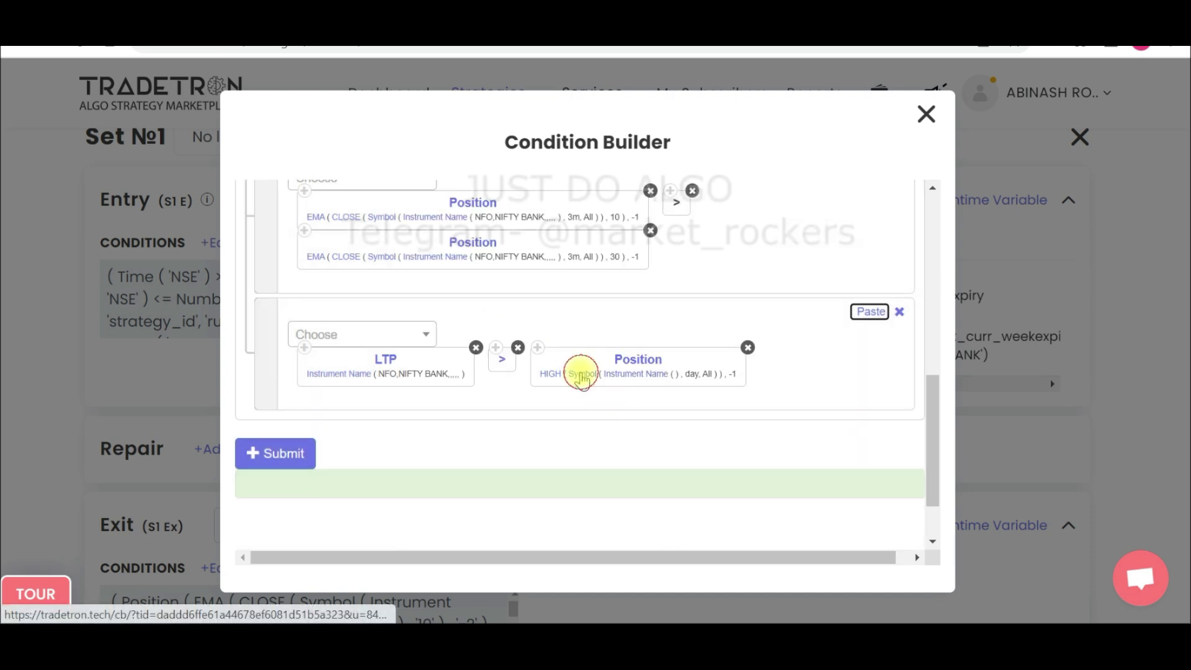
pyautogui.click(436, 355)
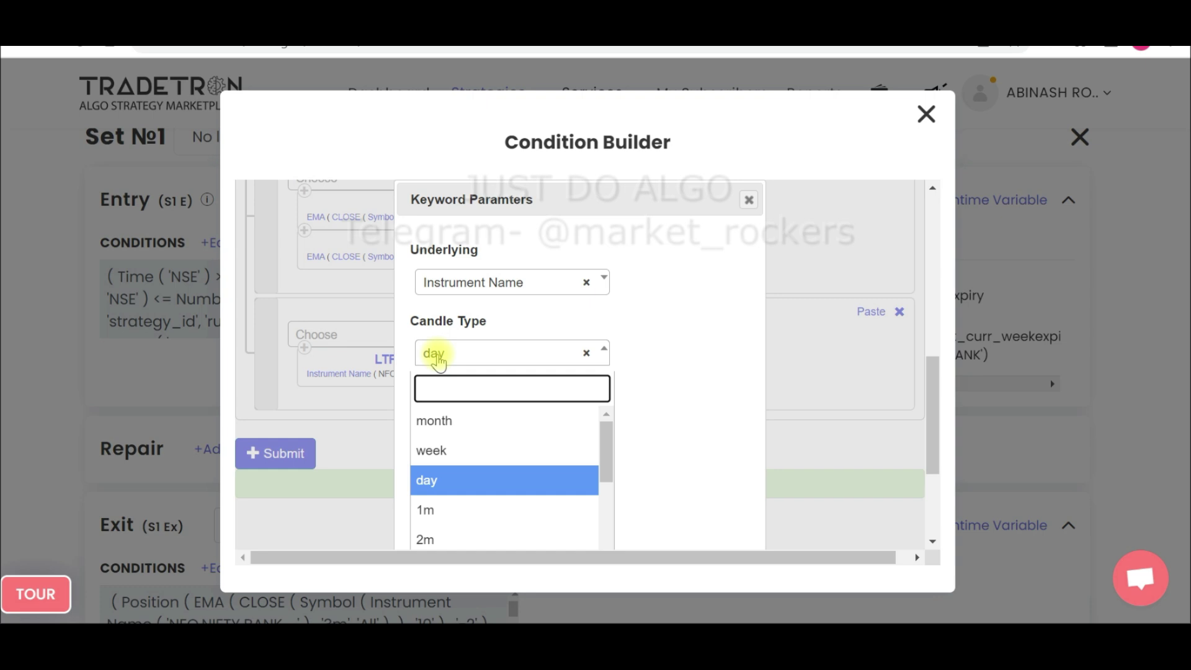
pyautogui.write('3')
pyautogui.click(459, 419)
pyautogui.scroll(-3, 641, 532)
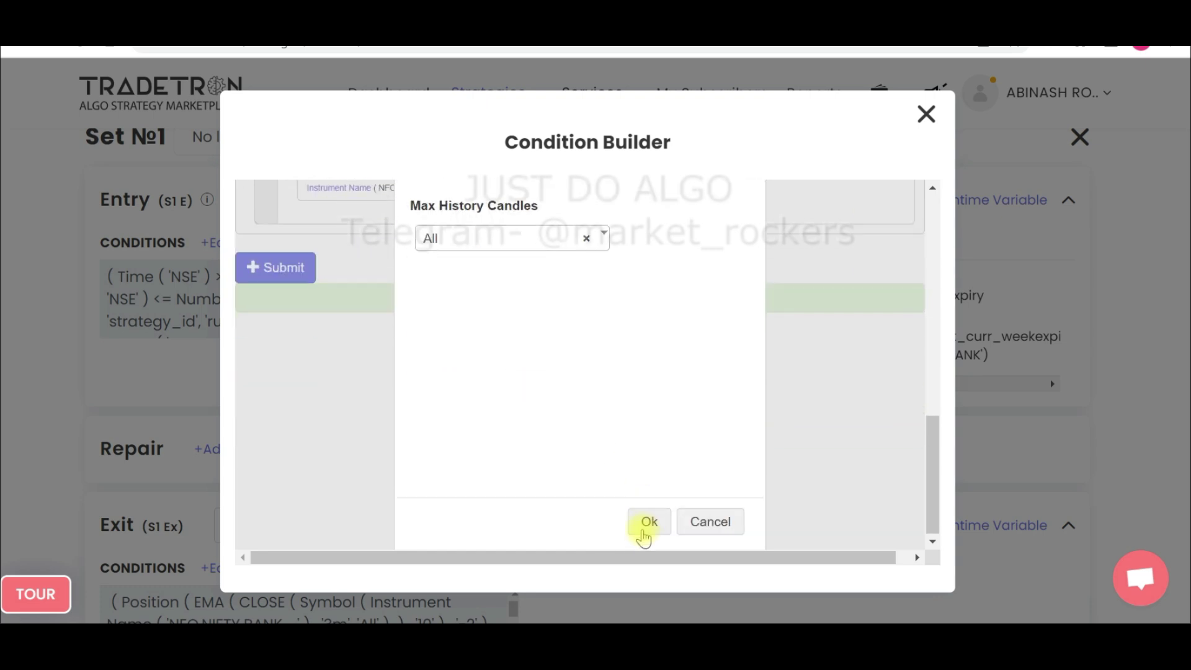
pyautogui.click(648, 523)
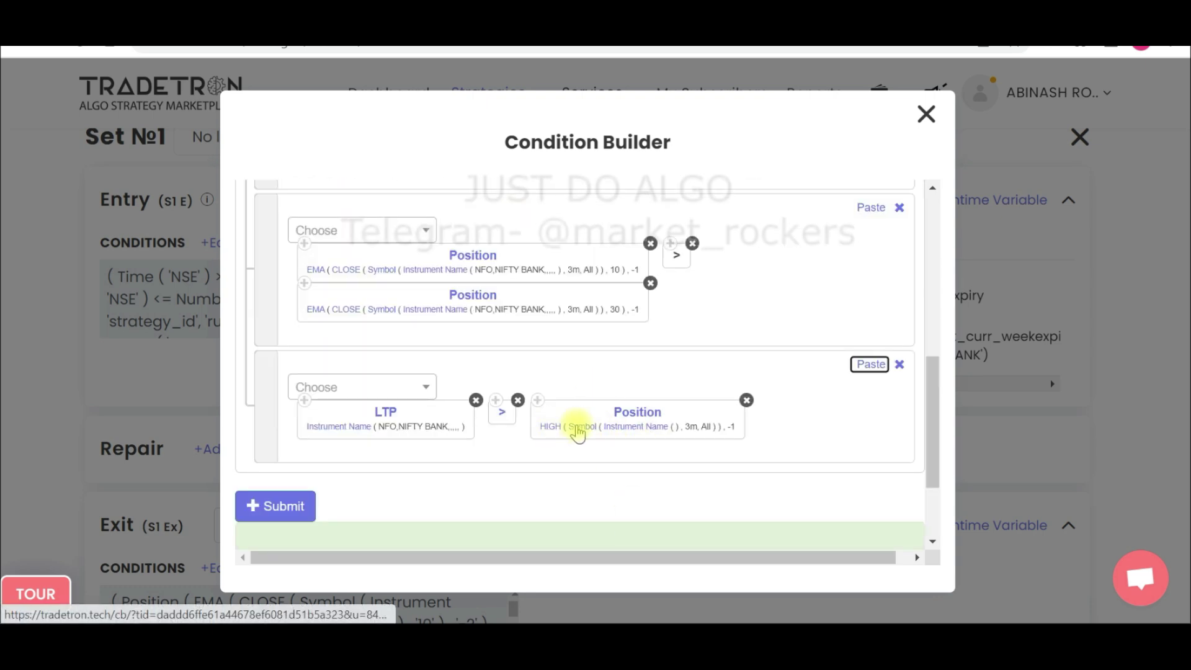
# Set the HIGH keyword's instrument to exchange NFO and underlying NFO - NIFTY BANK
pyautogui.click(619, 428)
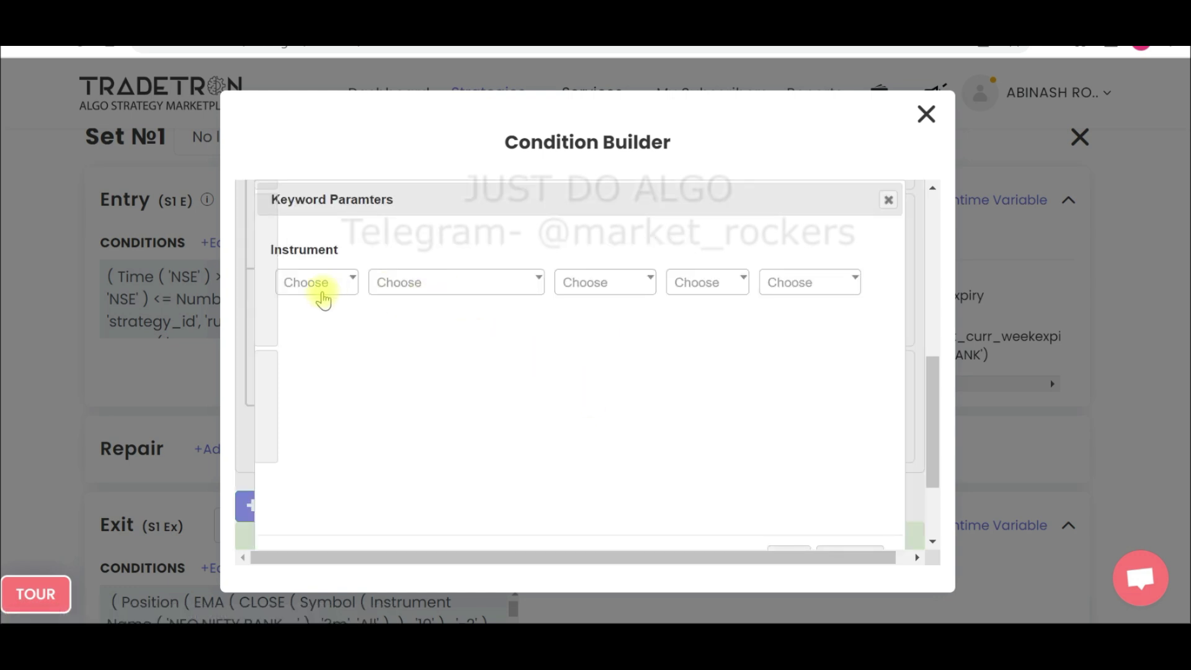
pyautogui.click(316, 284)
pyautogui.write('NF')
pyautogui.click(324, 349)
pyautogui.click(426, 284)
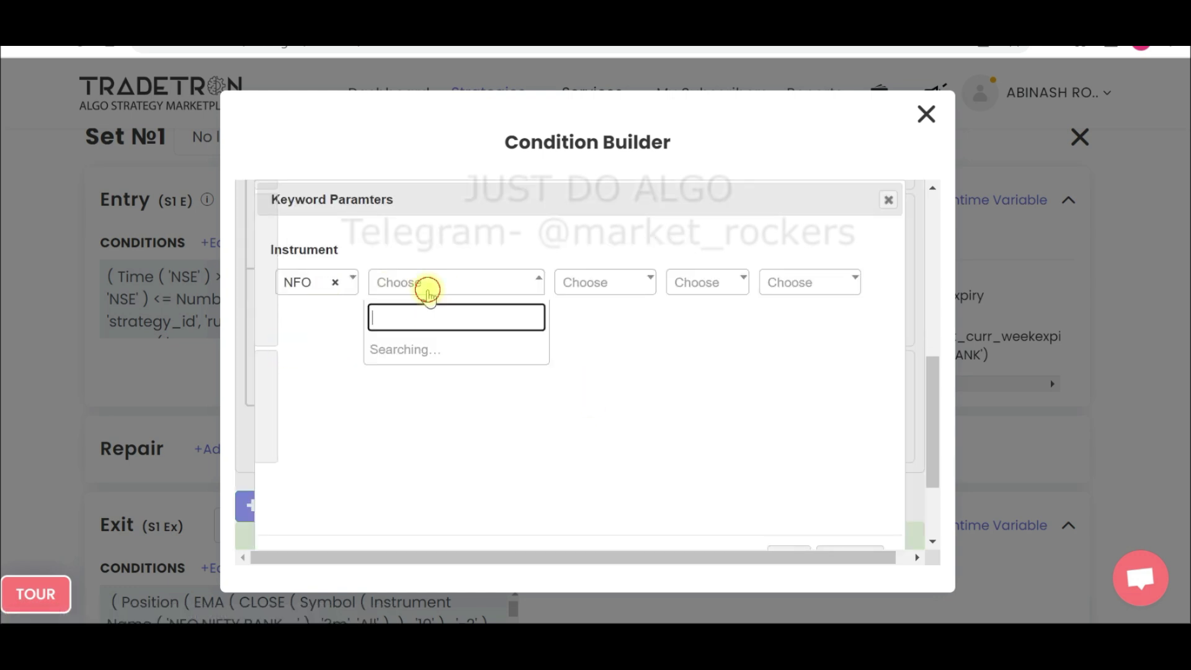
pyautogui.write('NIF')
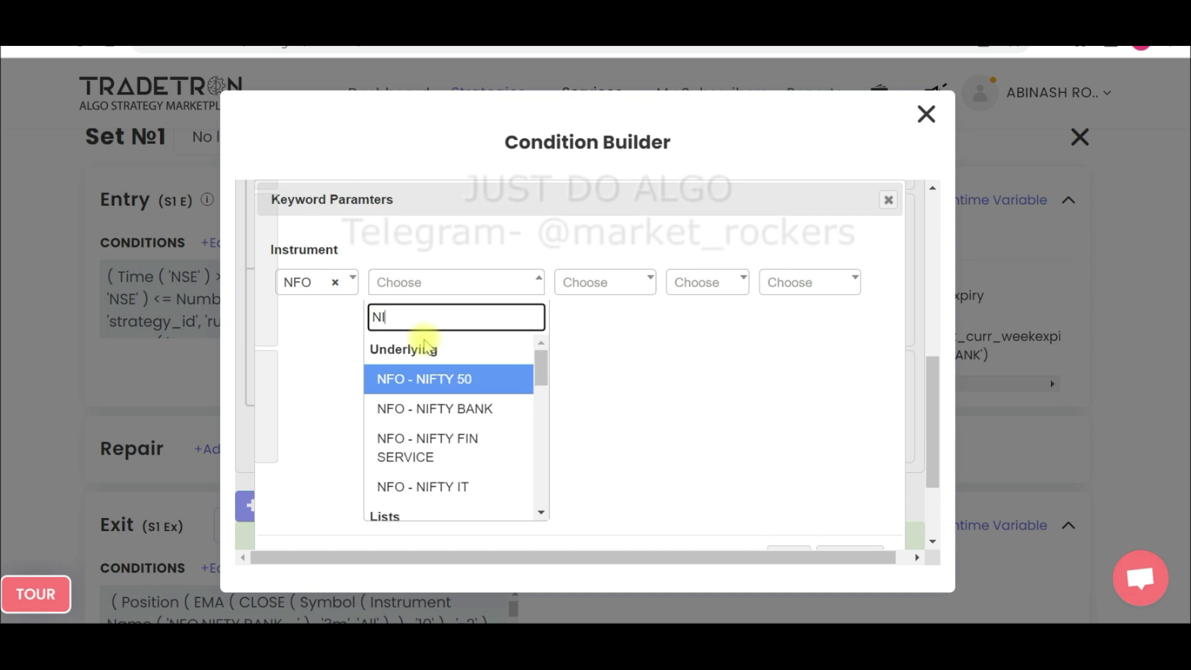
pyautogui.click(464, 408)
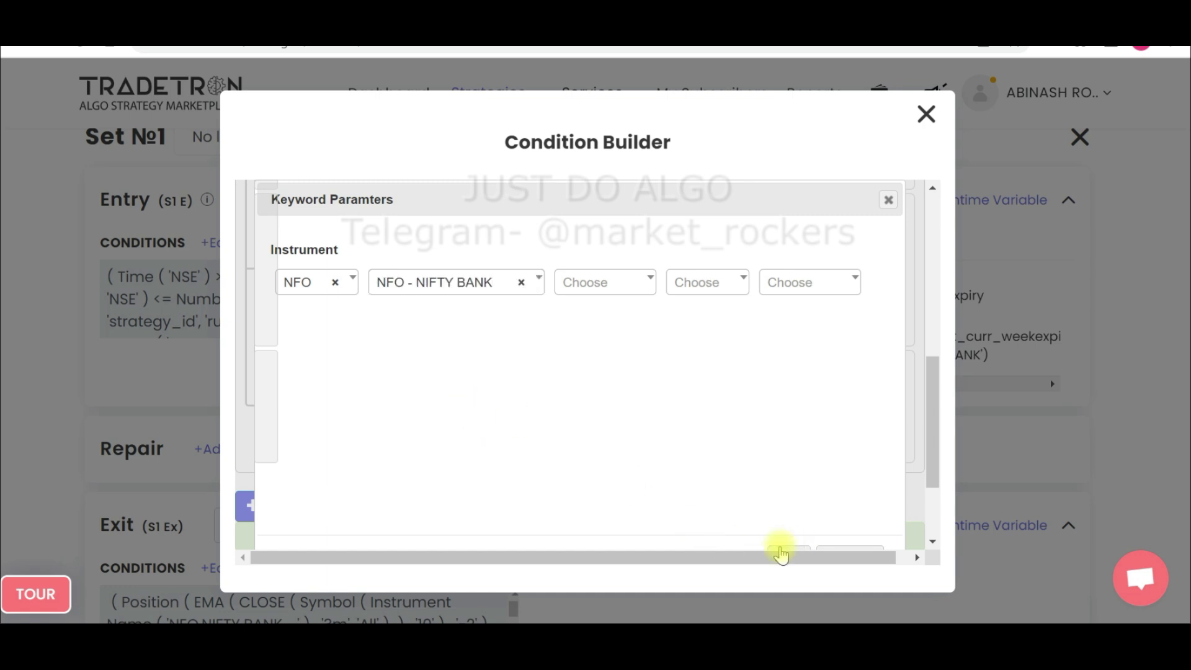
pyautogui.click(782, 552)
# Submit Set 1's updated entry conditions and close the condition builder
pyautogui.click(296, 505)
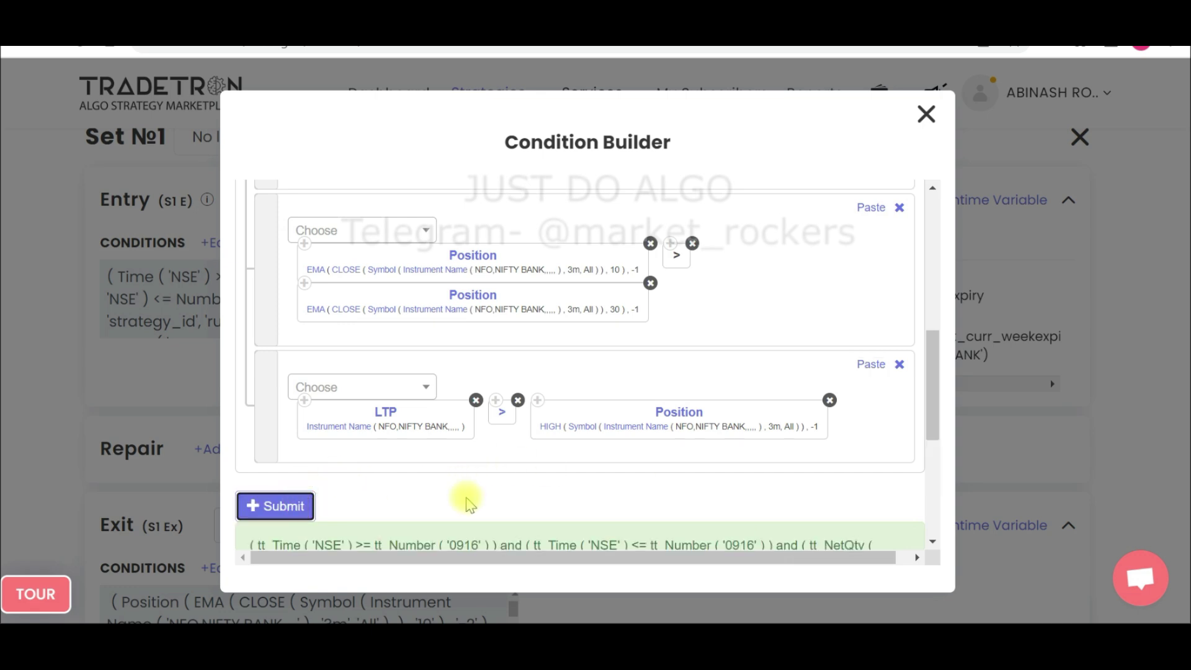
pyautogui.scroll(10, 566, 326)
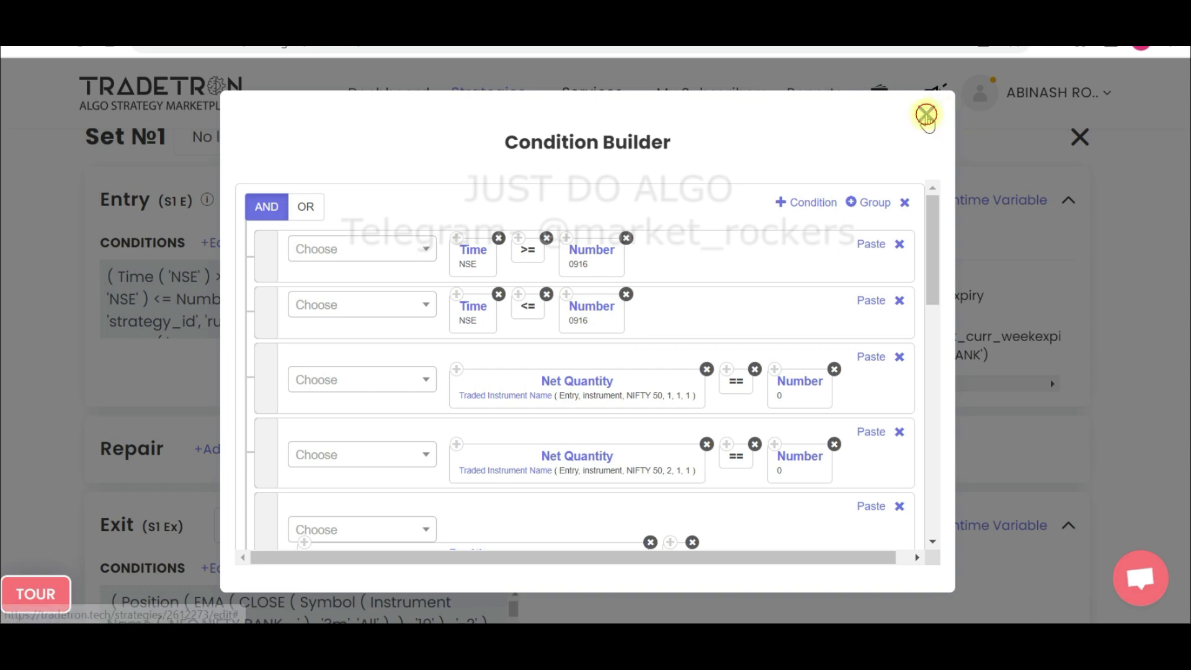
pyautogui.click(926, 115)
# Look over the strategy page, from the strategy info to the entry, position and exit sections of Set 1
pyautogui.scroll(-3, 456, 450)
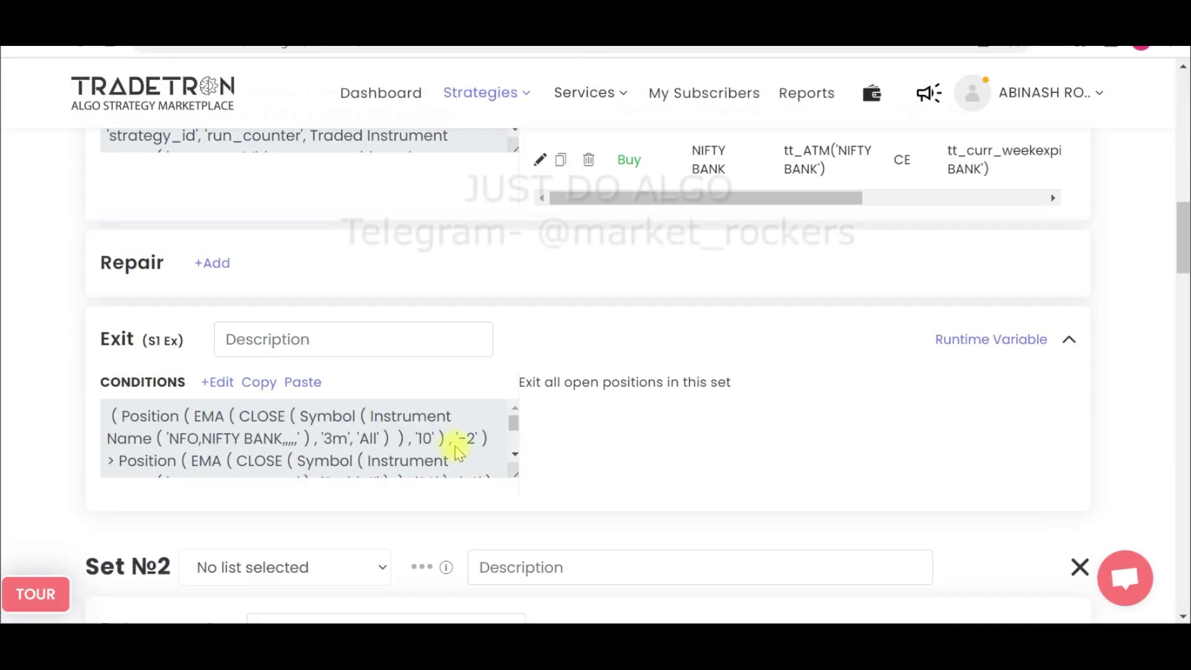
pyautogui.scroll(-5, 534, 415)
pyautogui.scroll(12, 591, 417)
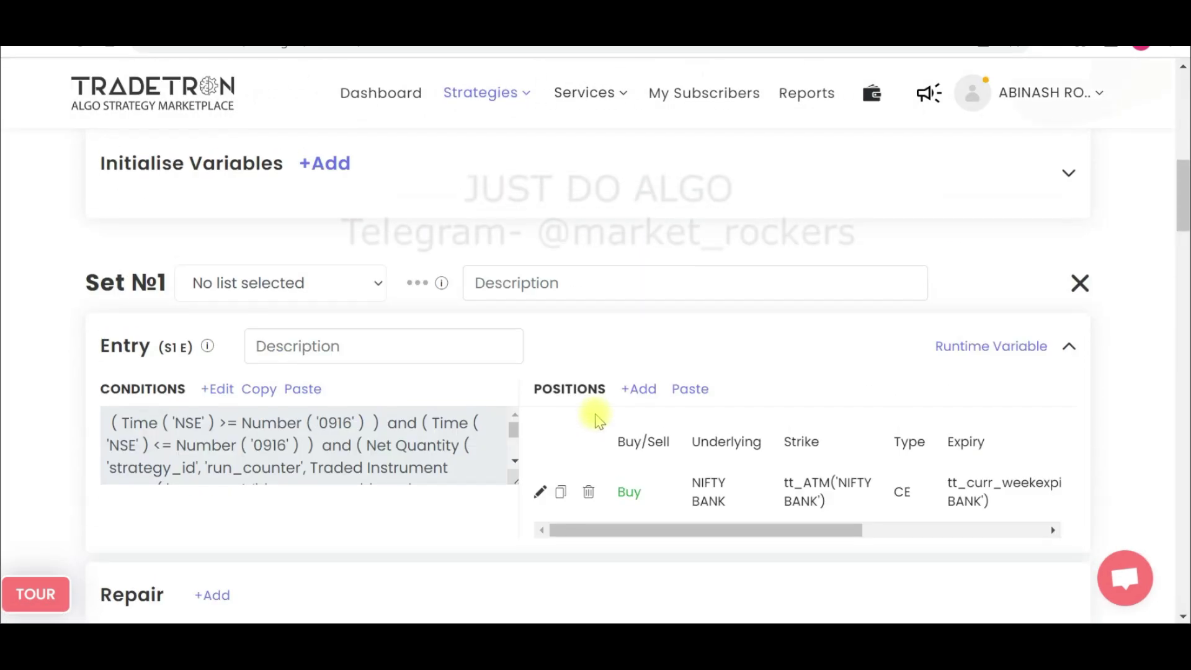
pyautogui.scroll(-3, 597, 418)
pyautogui.scroll(3, 597, 418)
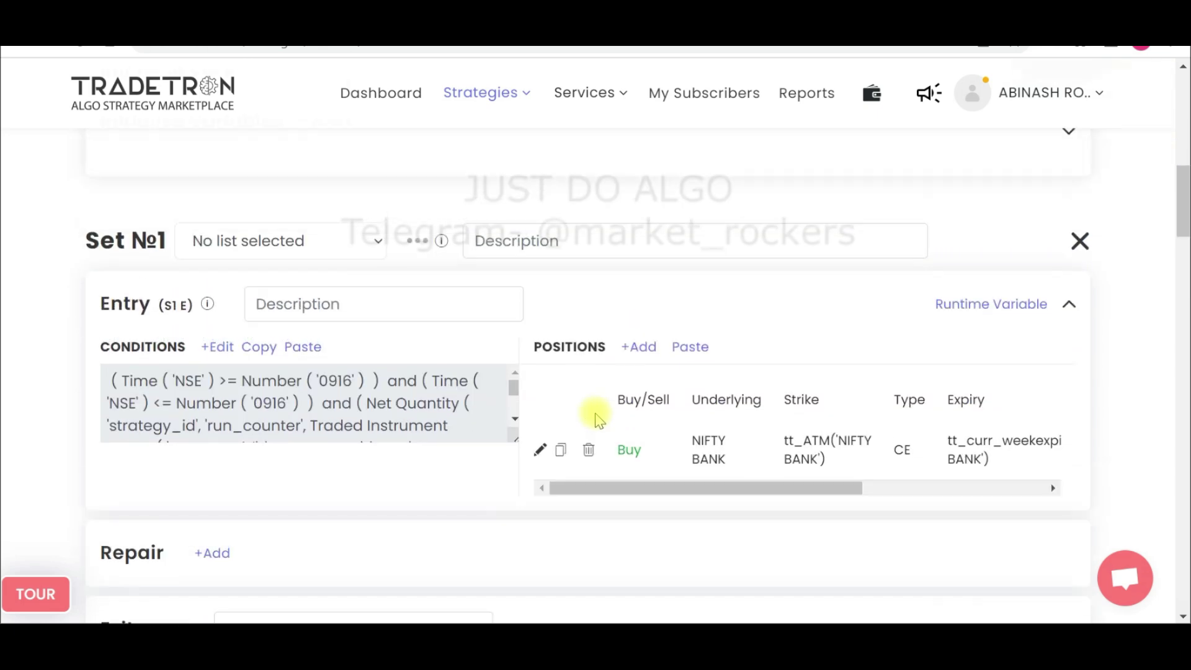
pyautogui.scroll(8, 596, 419)
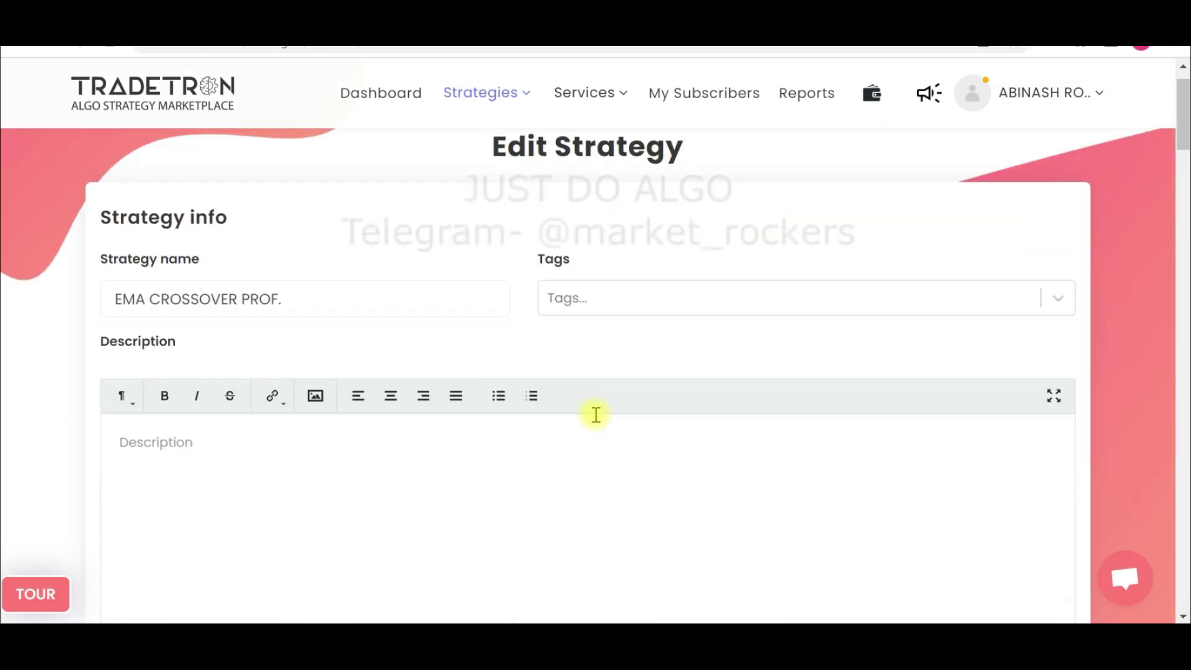
pyautogui.scroll(-15, 597, 419)
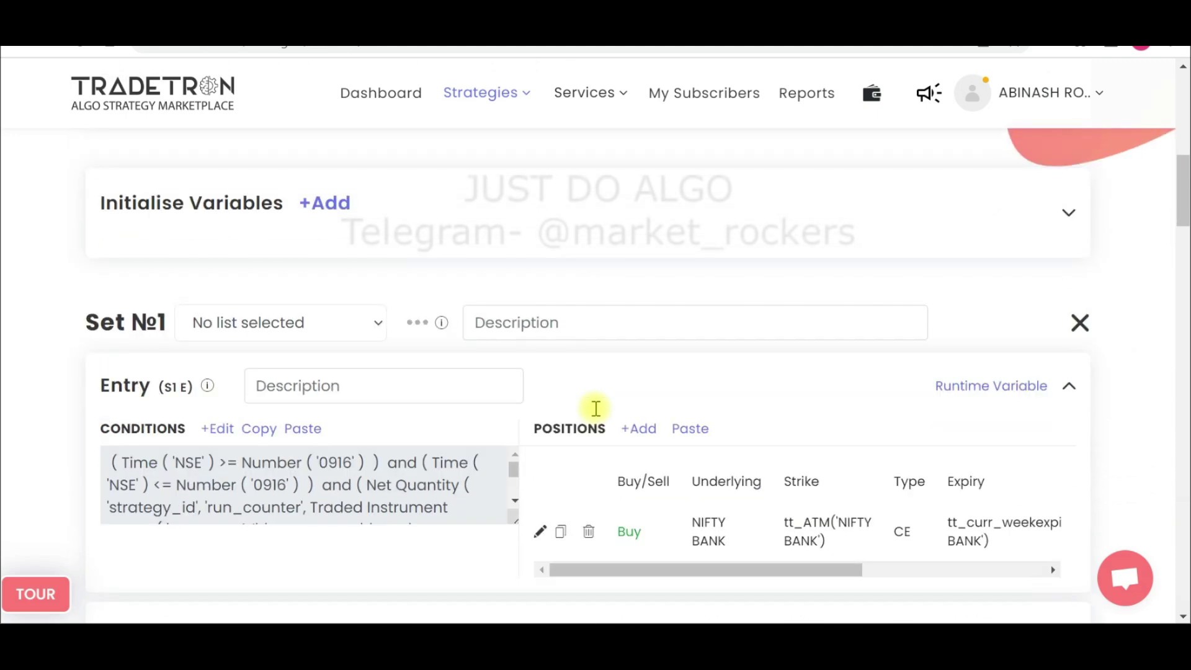
pyautogui.scroll(4, 597, 413)
pyautogui.scroll(-3, 597, 409)
pyautogui.scroll(1, 597, 409)
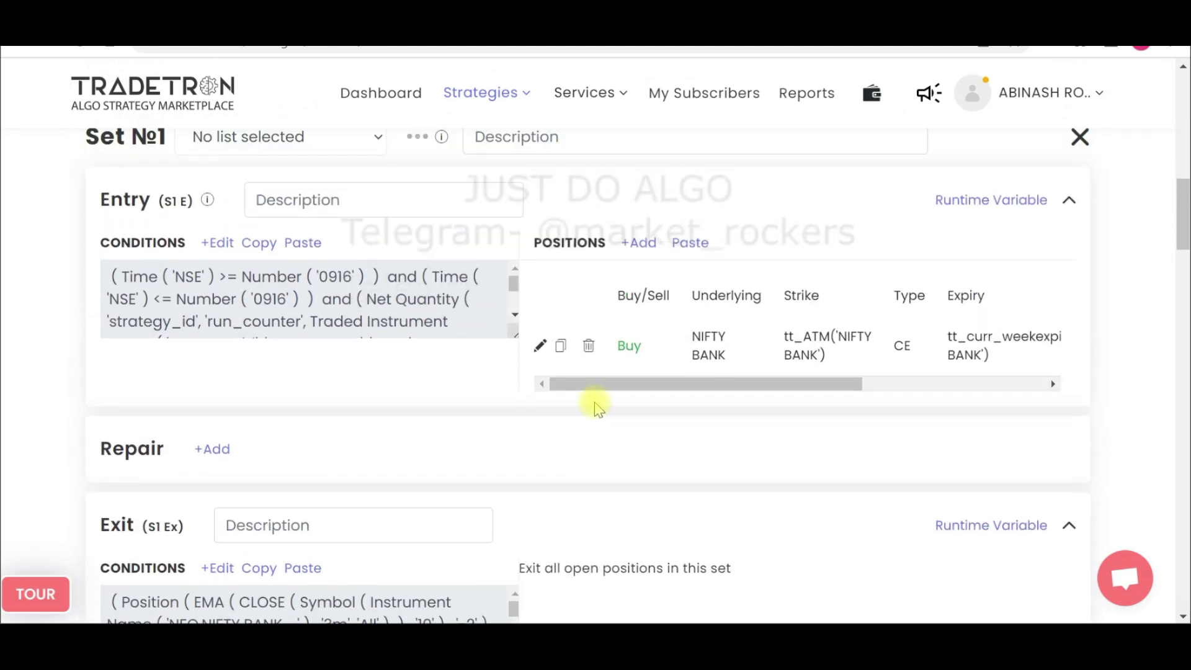